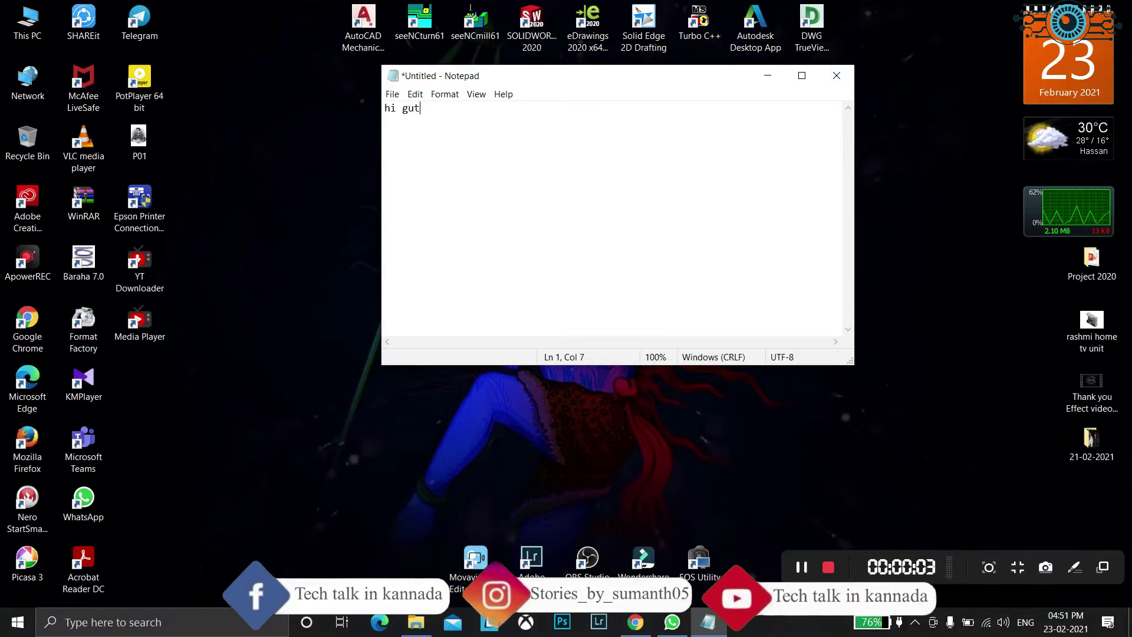
# Correct the greeting on the first line of the note so it reads "hi guys".
pyautogui.press('BackSpace')
pyautogui.press('BackSpace')
pyautogui.write('uys')
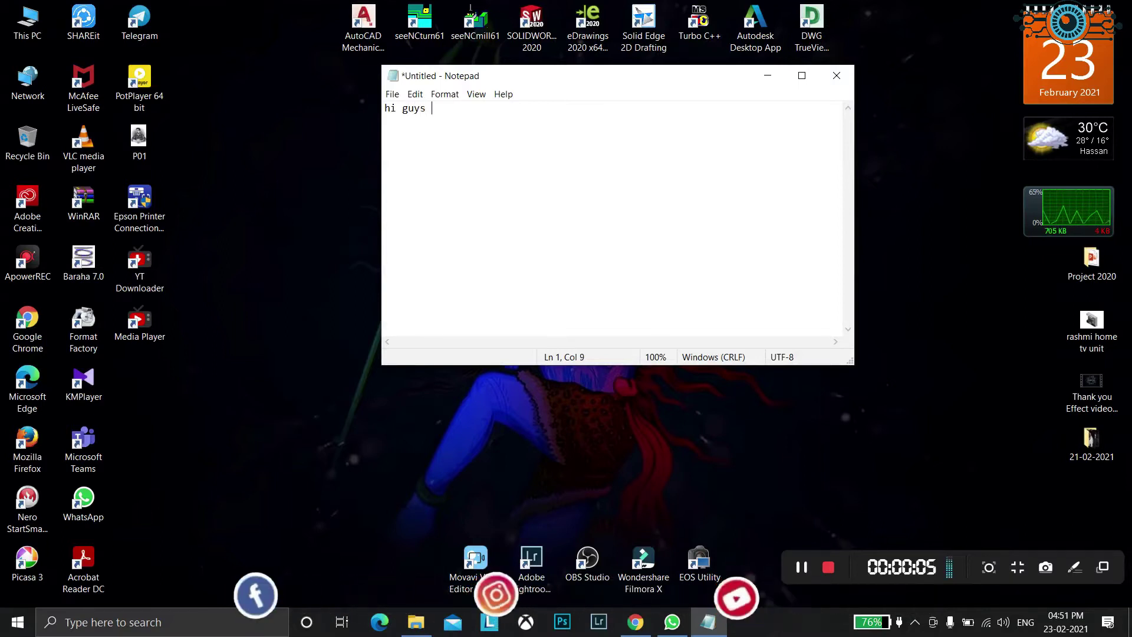
# Add a second line reading "today discuss about how to download and install bluestack for pc or laptop".
pyautogui.press('Return')
pyautogui.write('t')
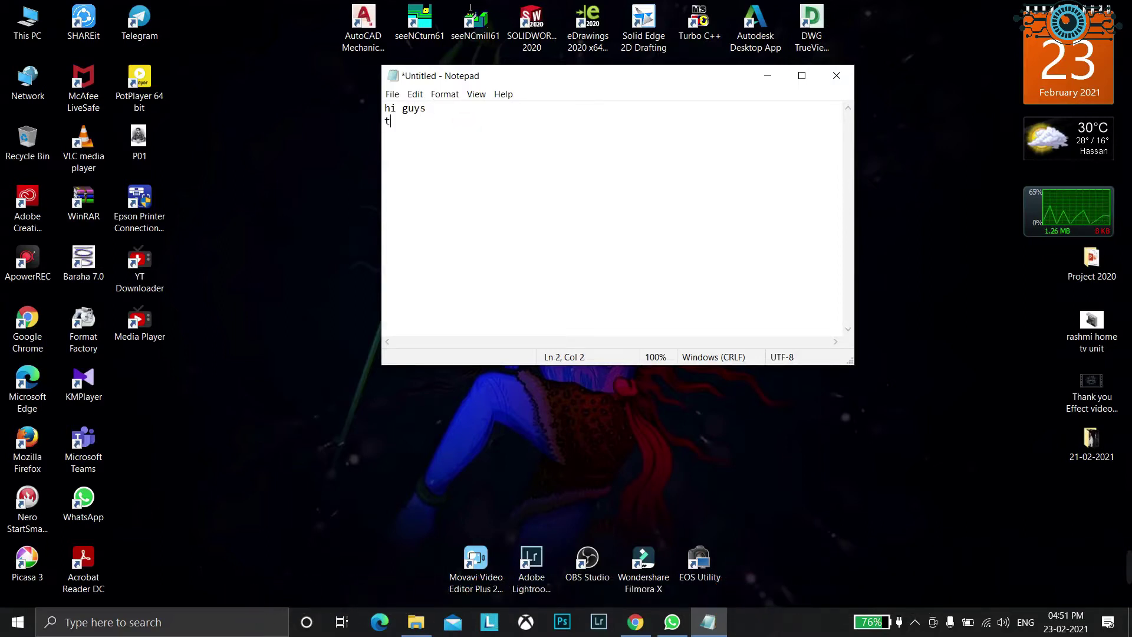
pyautogui.write('oday')
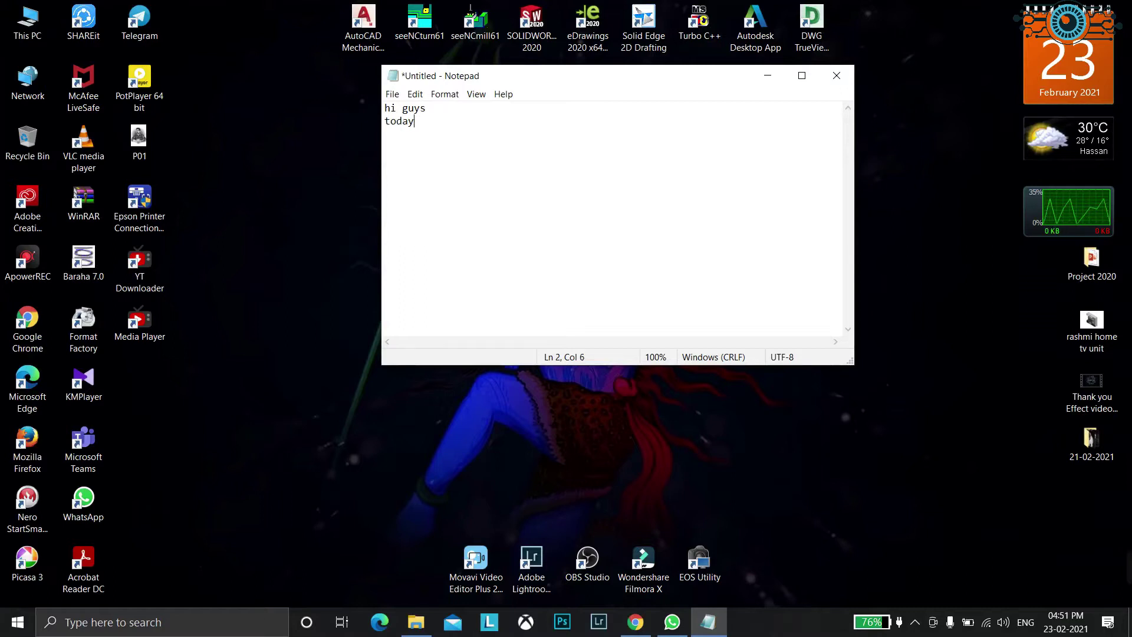
pyautogui.write('t di')
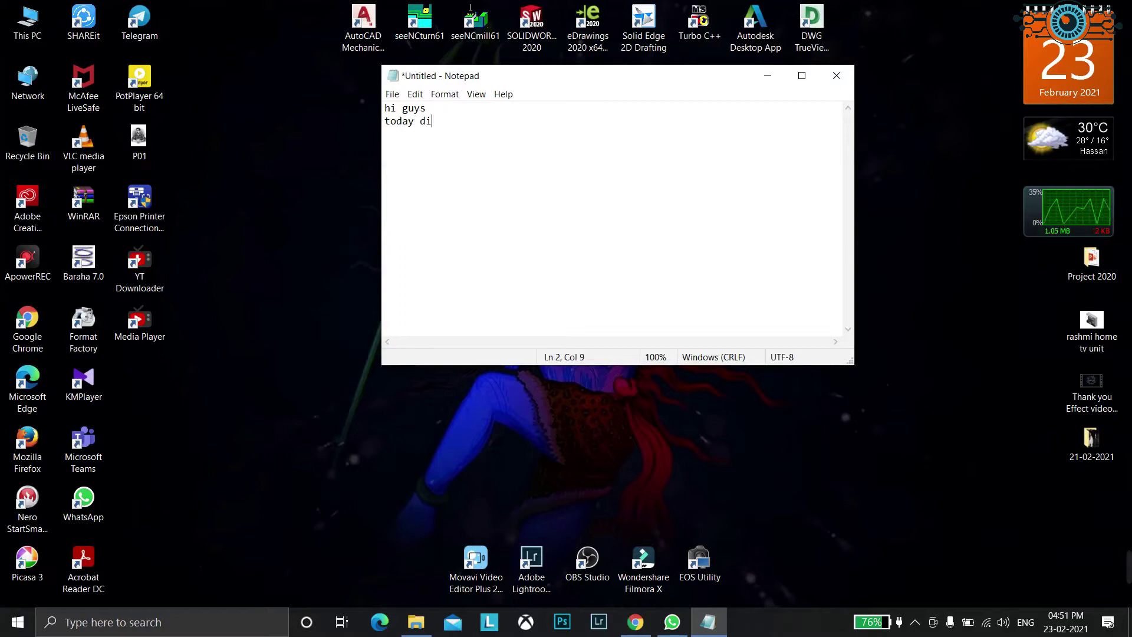
pyautogui.write('scuss ')
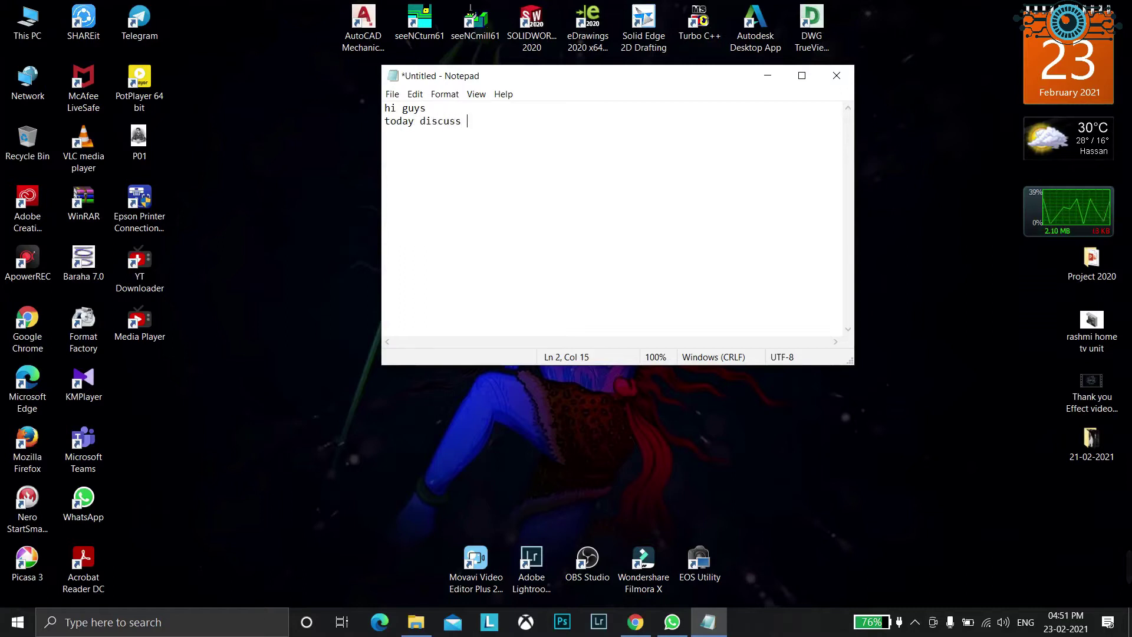
pyautogui.write('about ')
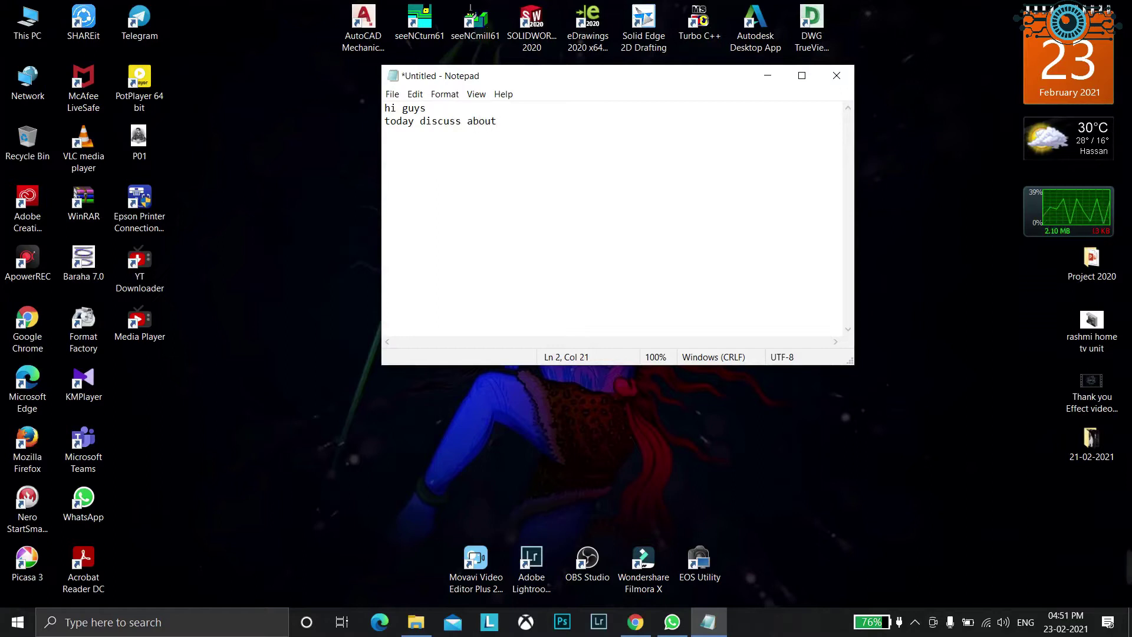
pyautogui.write('how to do')
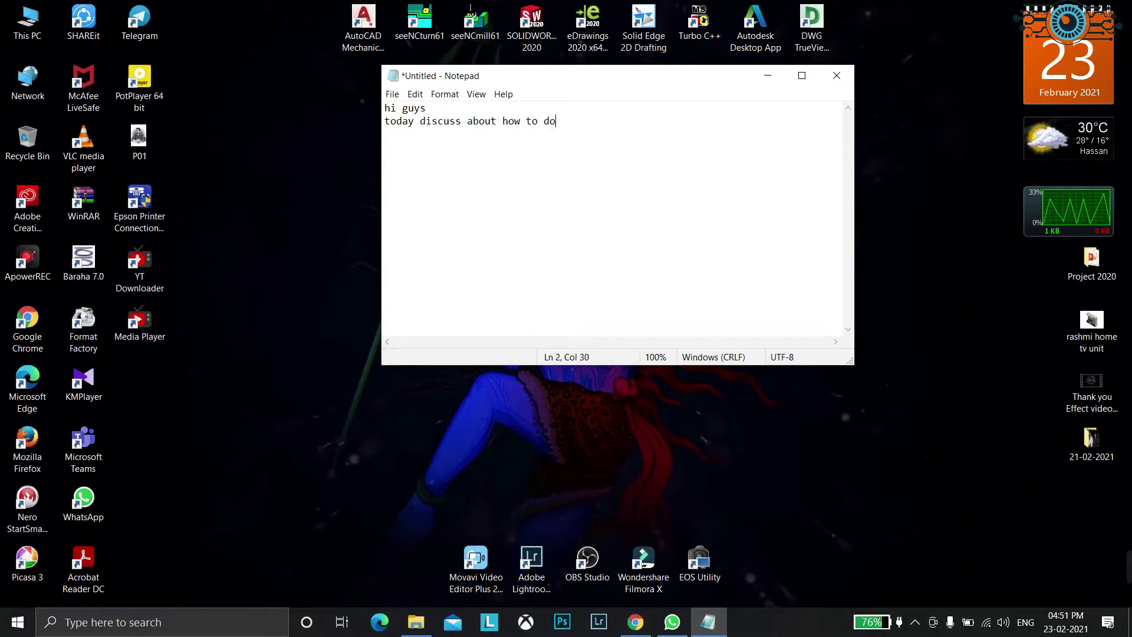
pyautogui.write('wnload a')
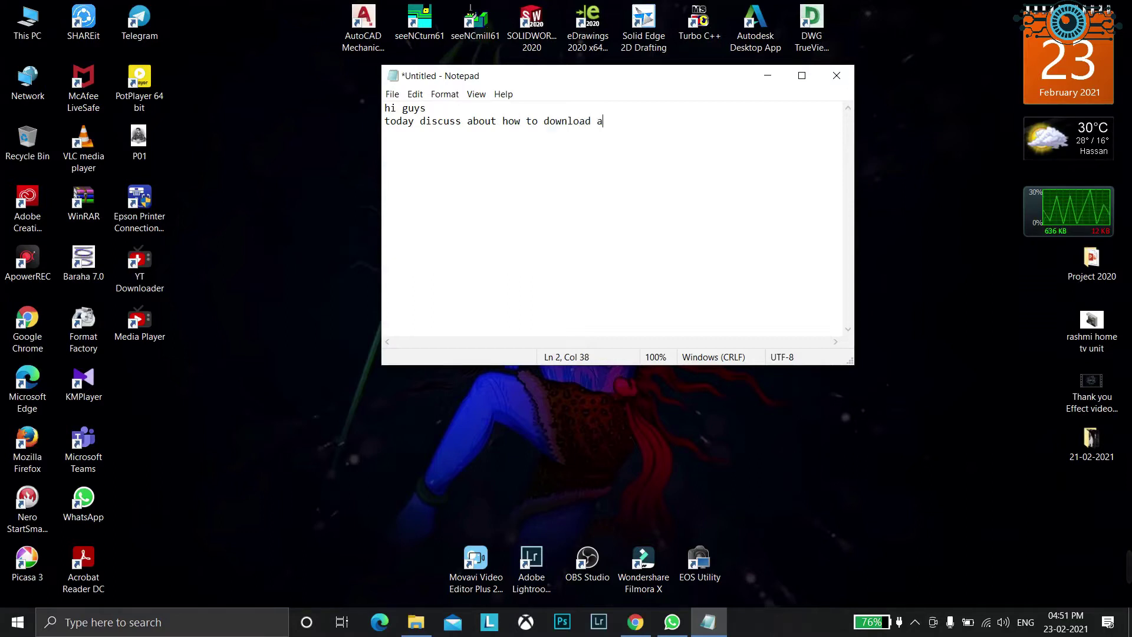
pyautogui.write('nd insta')
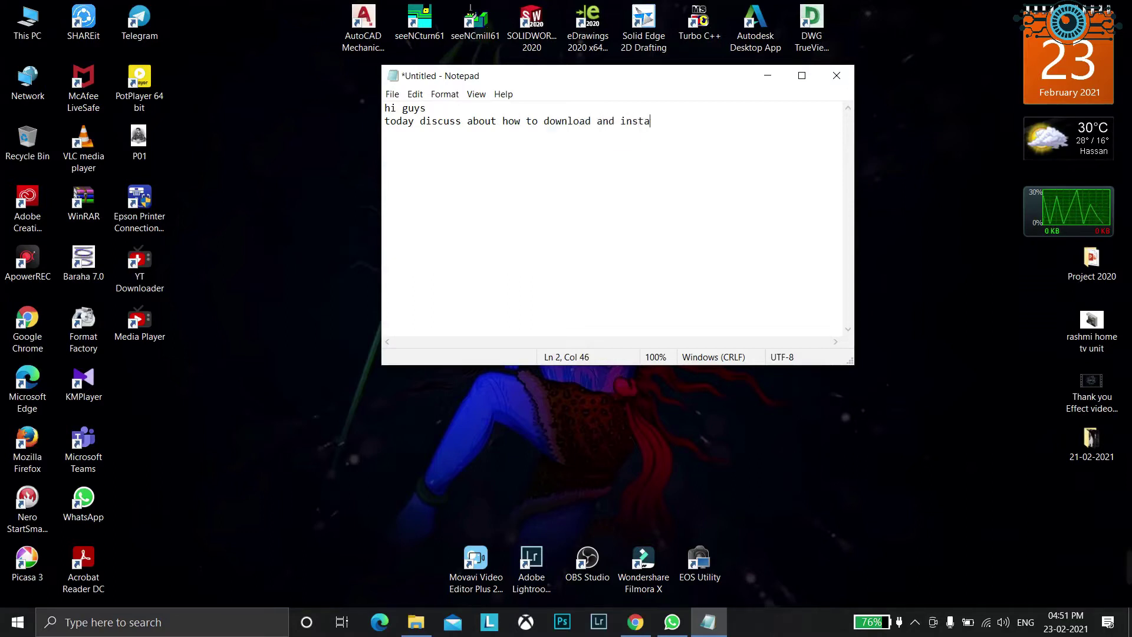
pyautogui.write('ll blu')
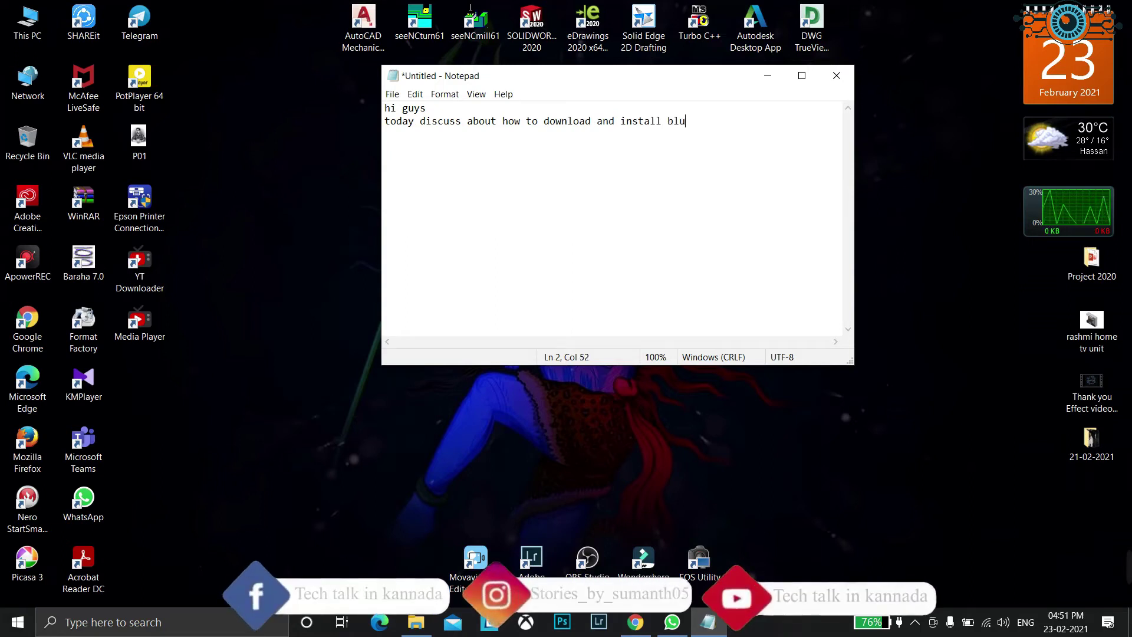
pyautogui.write('es')
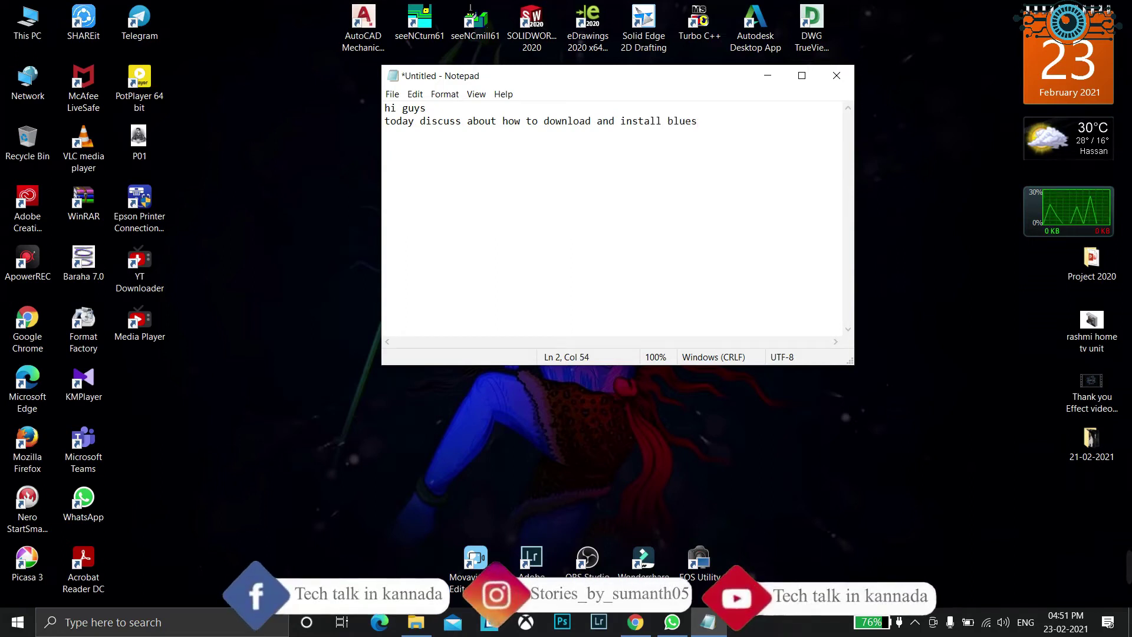
pyautogui.write('tack ')
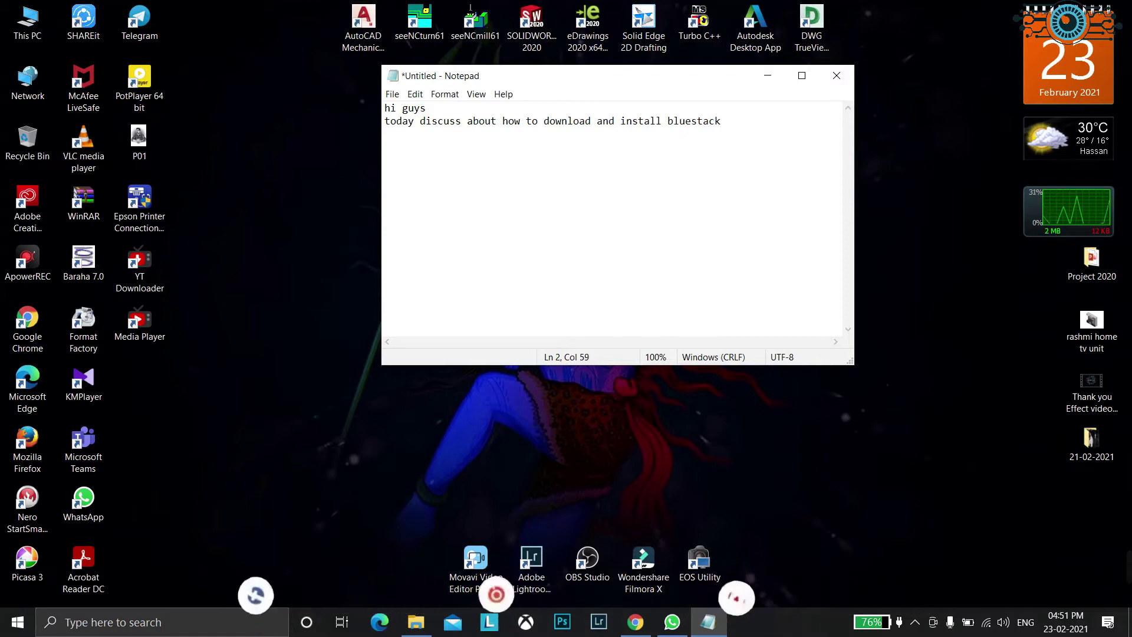
pyautogui.write('for')
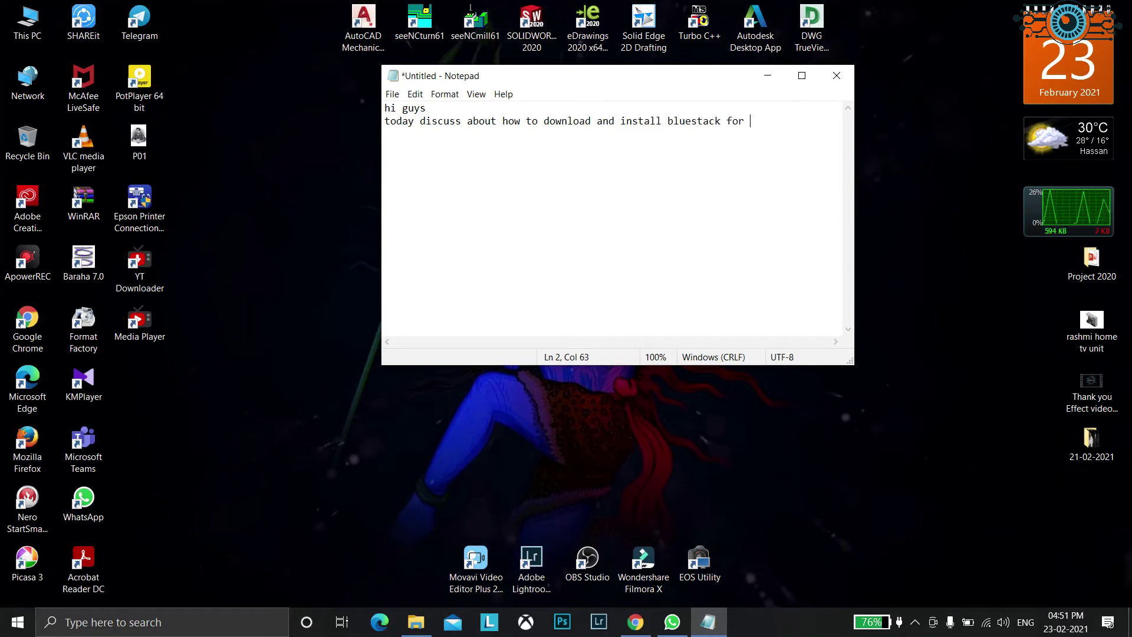
pyautogui.write('p')
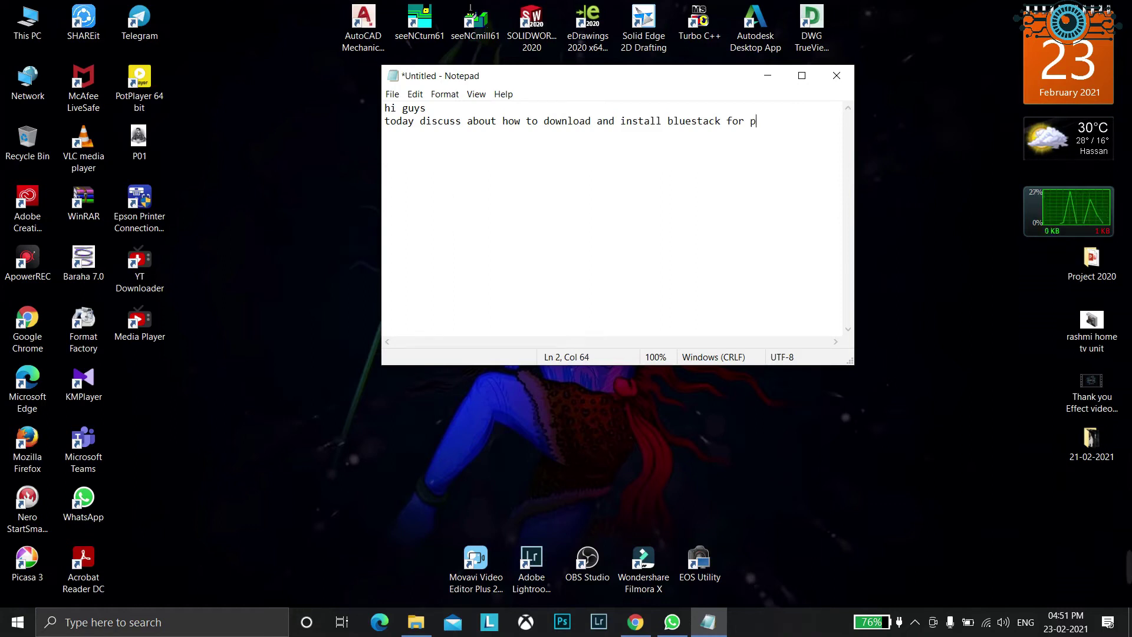
pyautogui.write('c')
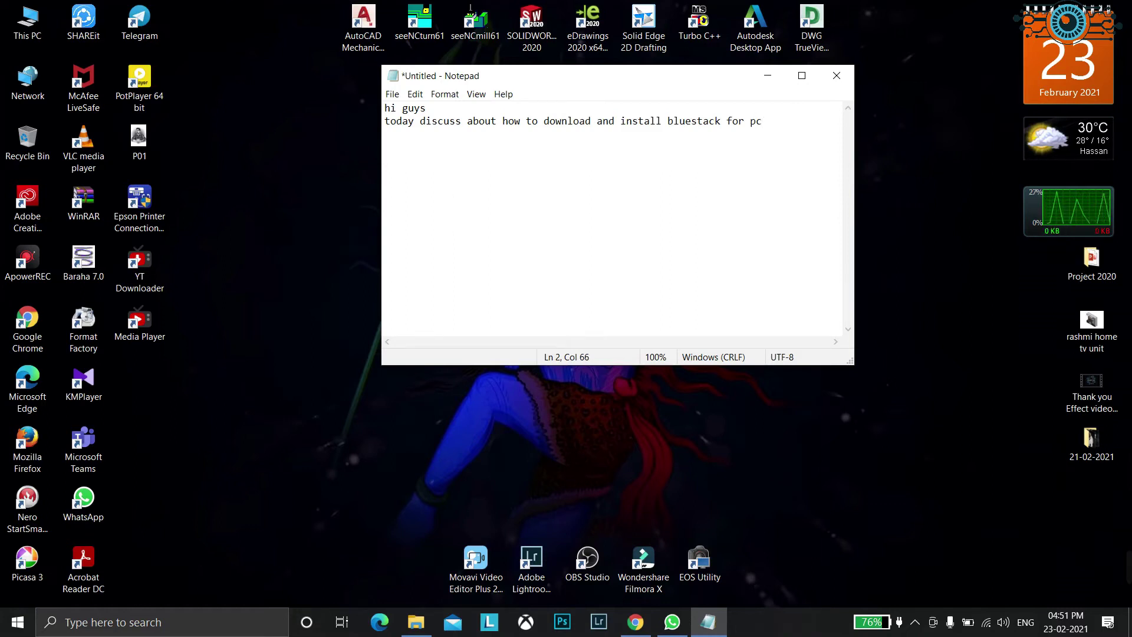
pyautogui.write(' or lap')
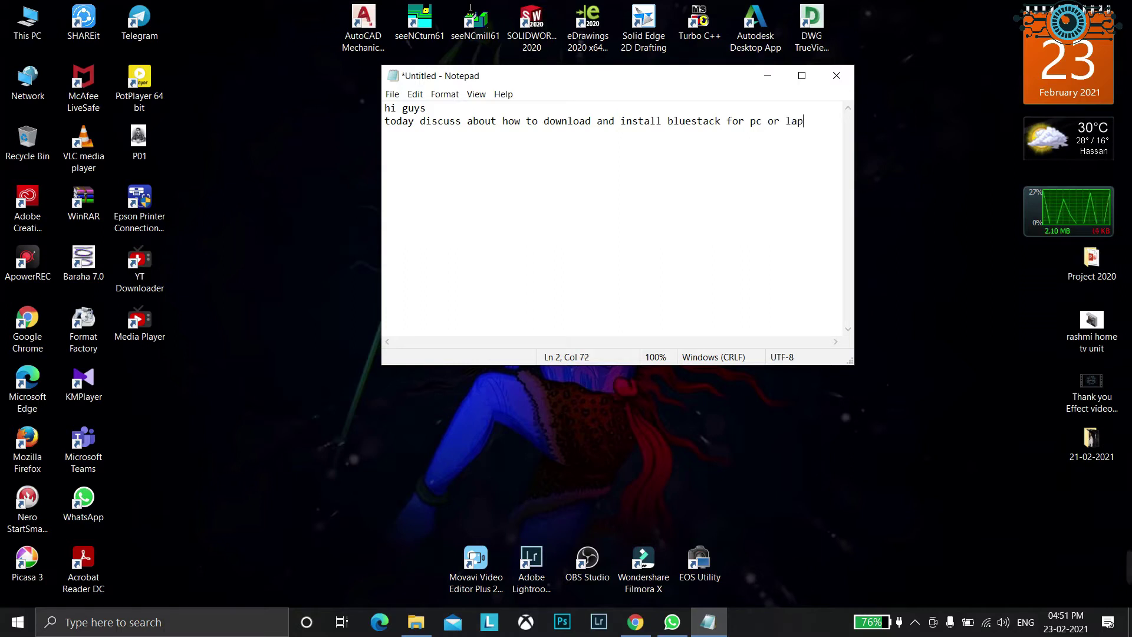
pyautogui.write('top')
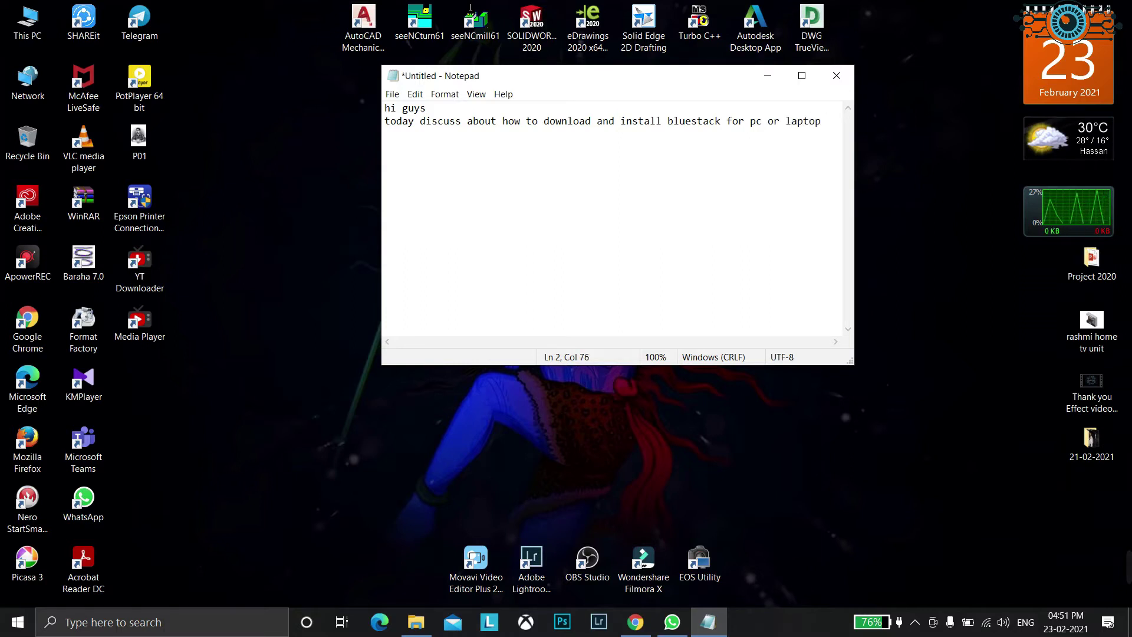
# Add a third line reading "lets start...." and begin a new empty line below it.
pyautogui.press('Return')
pyautogui.write('le')
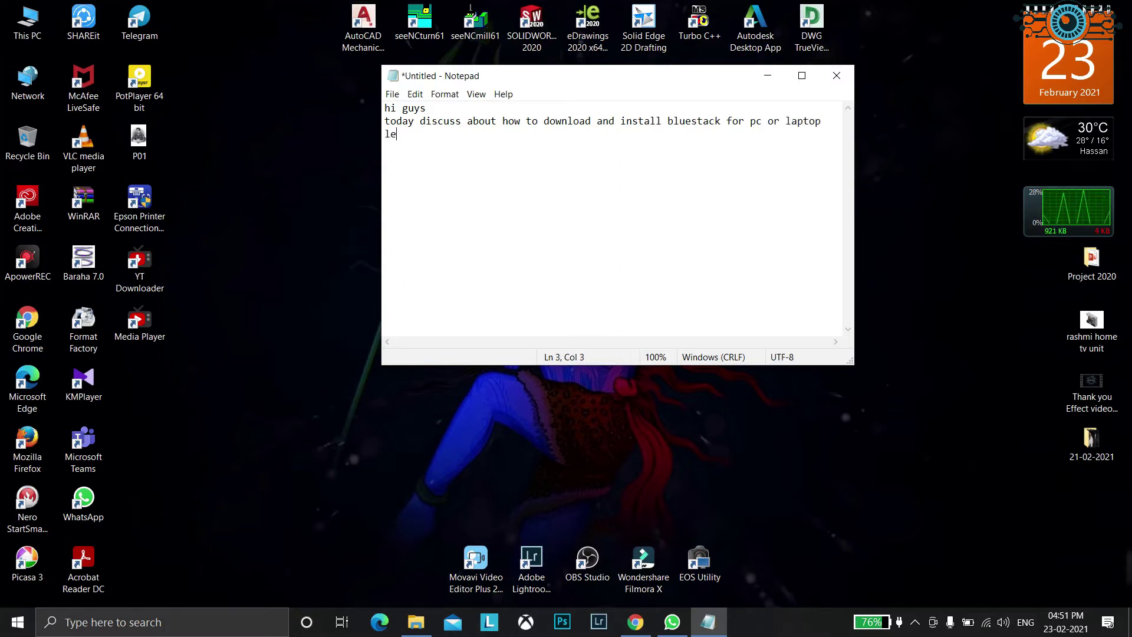
pyautogui.write('ts sta')
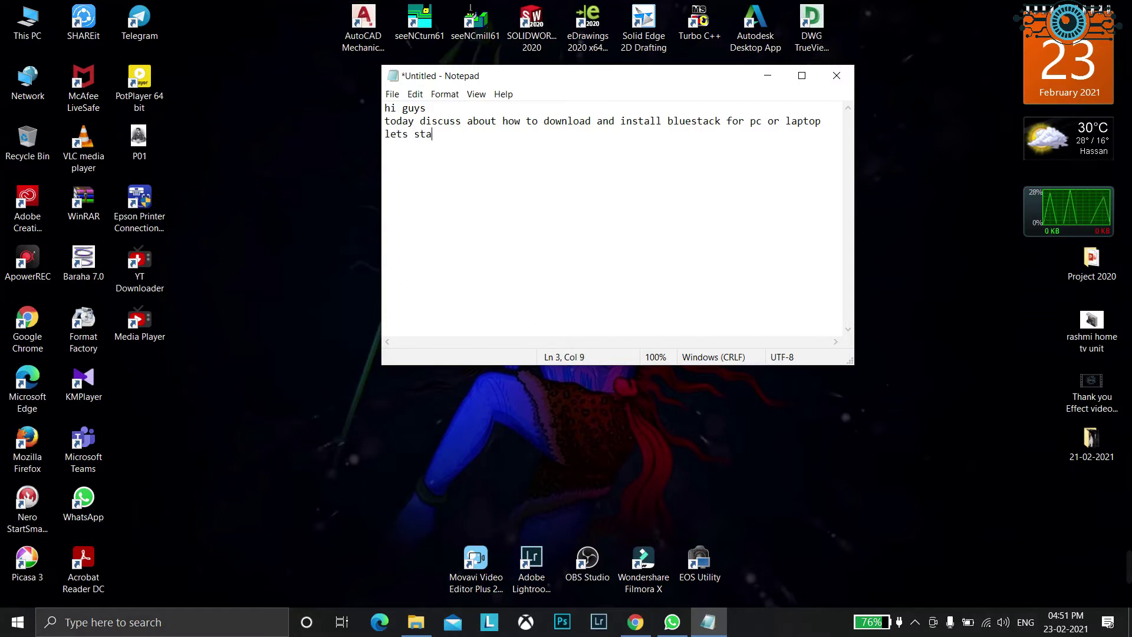
pyautogui.write('rt....')
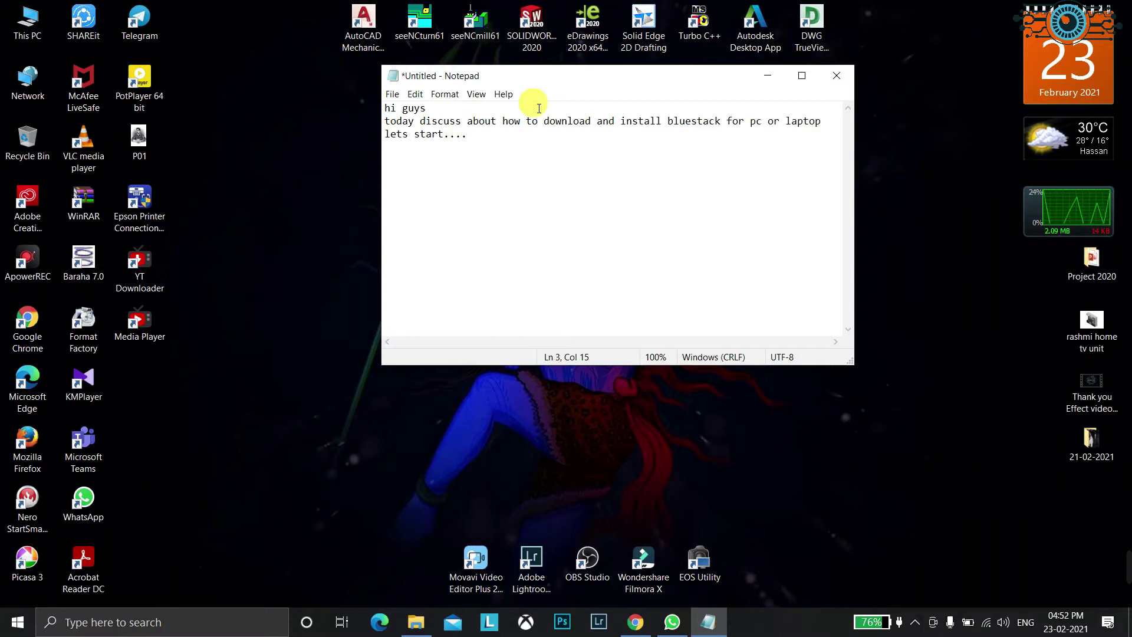
pyautogui.press('Return')
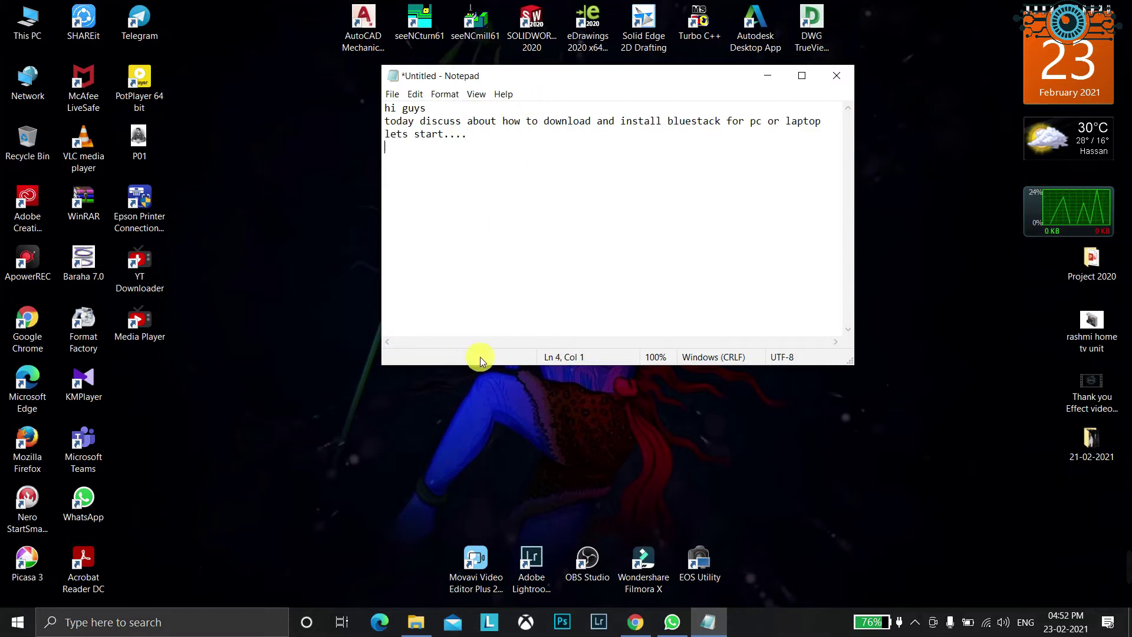
# Switch to Google Chrome and search Google for "bluestacks".
pyautogui.doubleClick(44, 326)
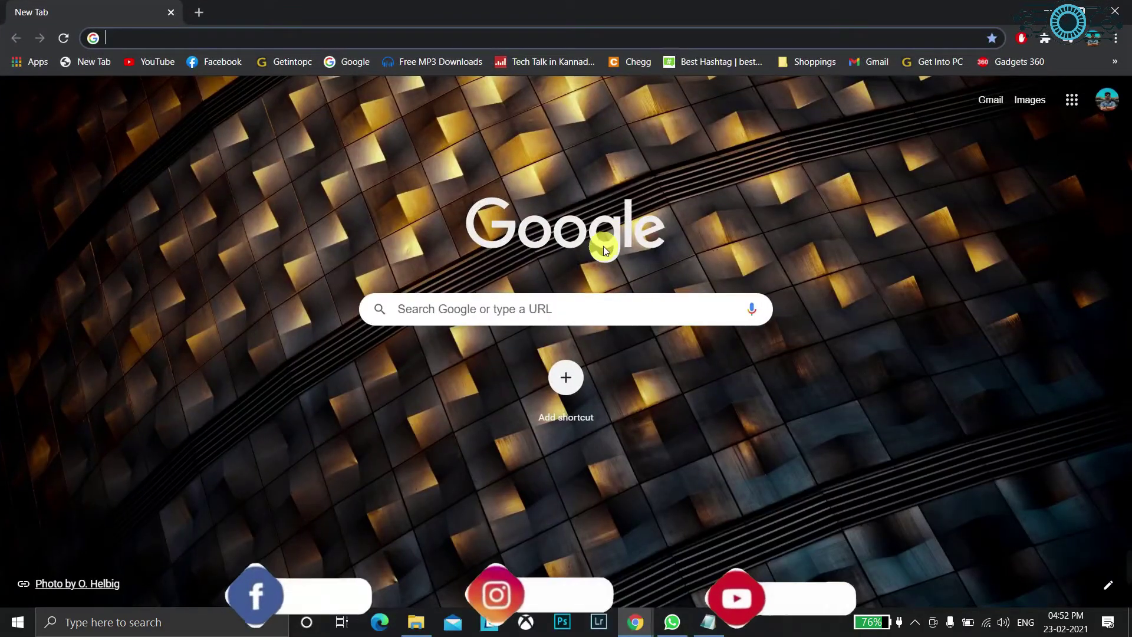
pyautogui.click(618, 304)
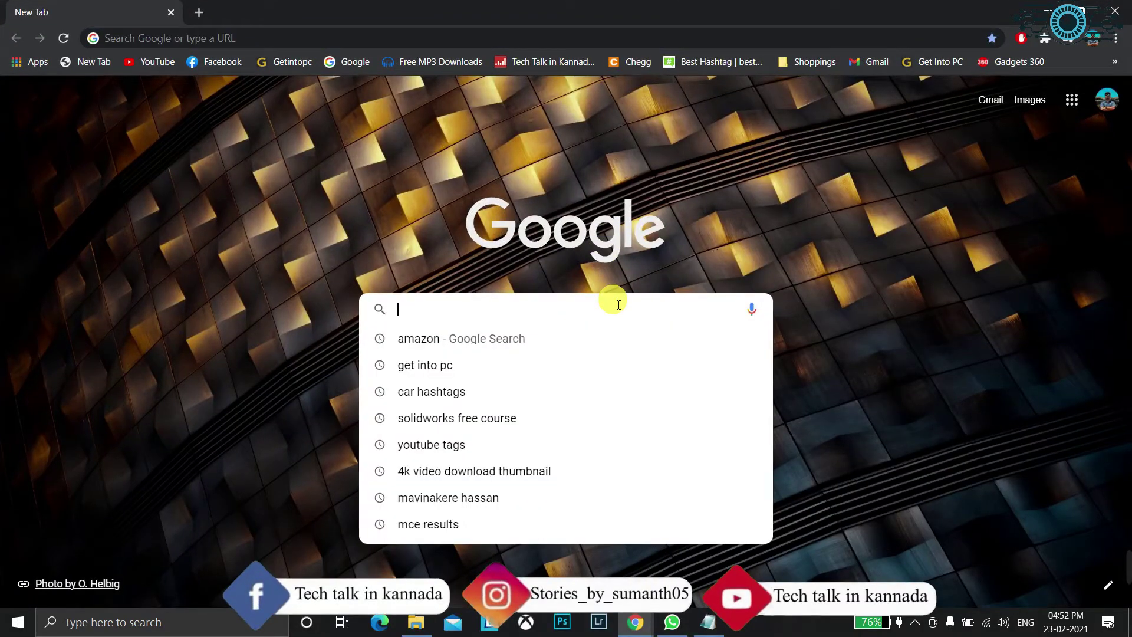
pyautogui.write('blue')
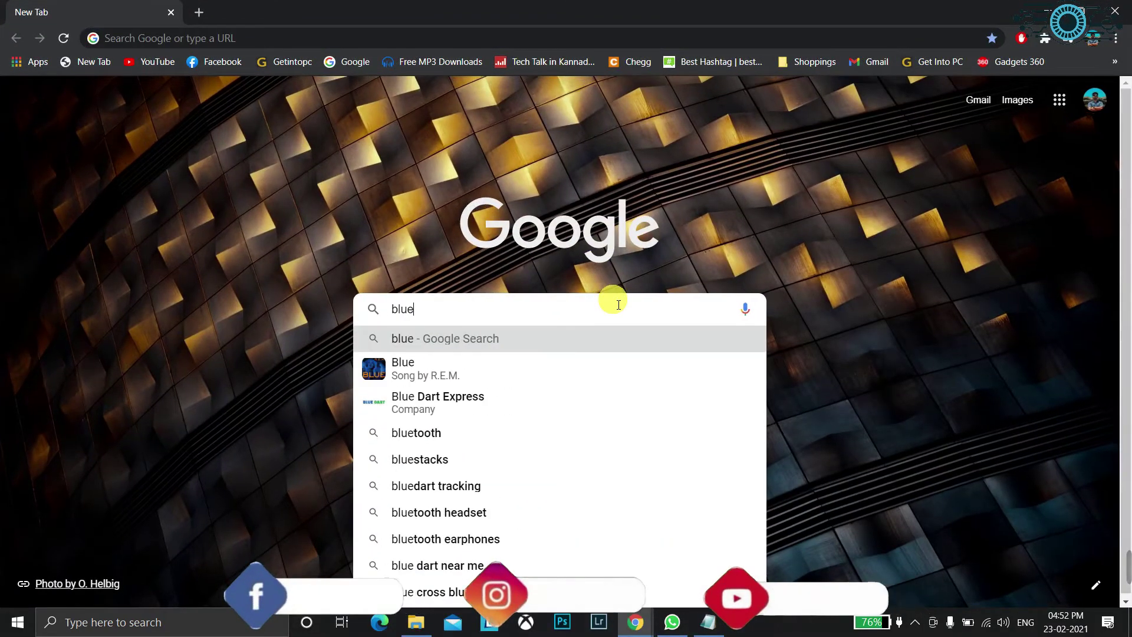
pyautogui.write('stack')
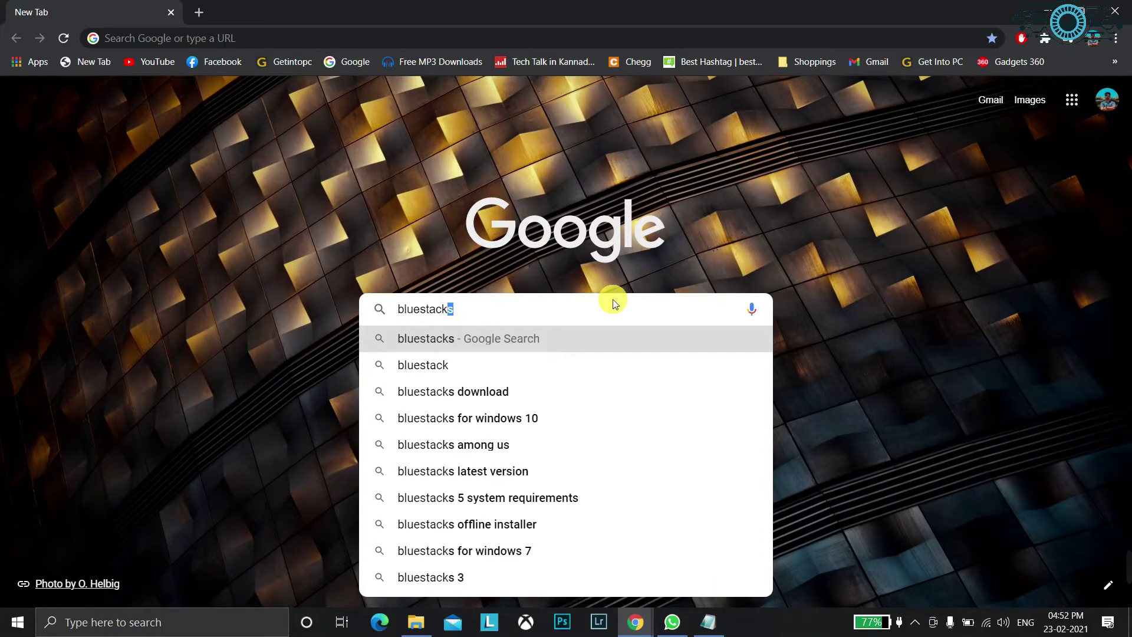
pyautogui.press('Return')
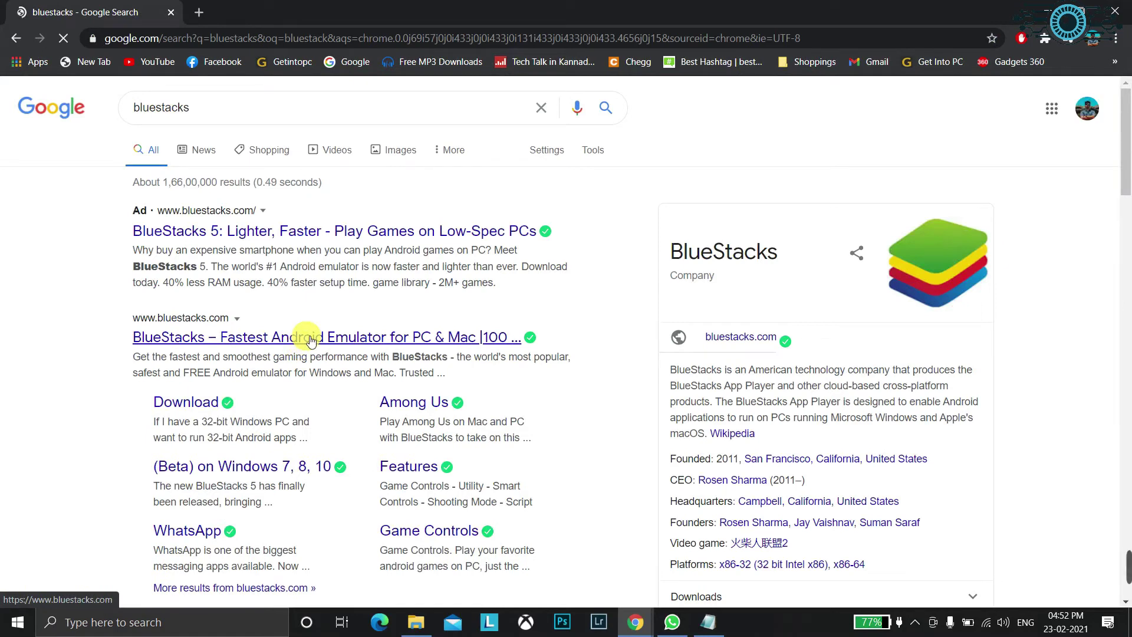
# Open the official BlueStacks website from the search results and download the BlueStacks 4 installer.
pyautogui.scroll(-1, 314, 338)
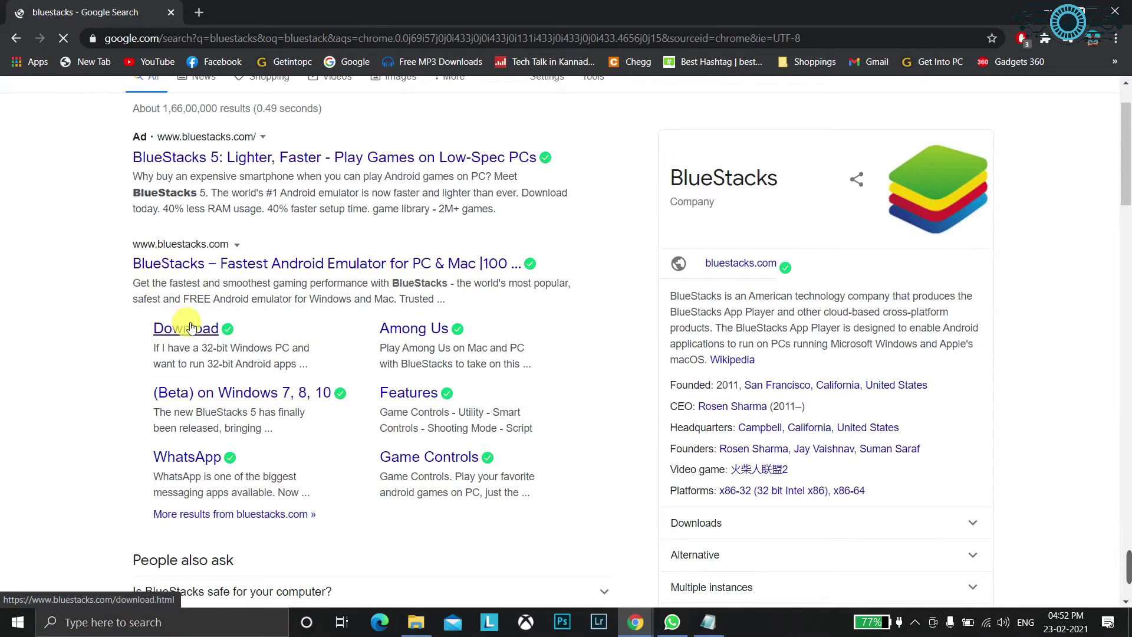
pyautogui.click(202, 265)
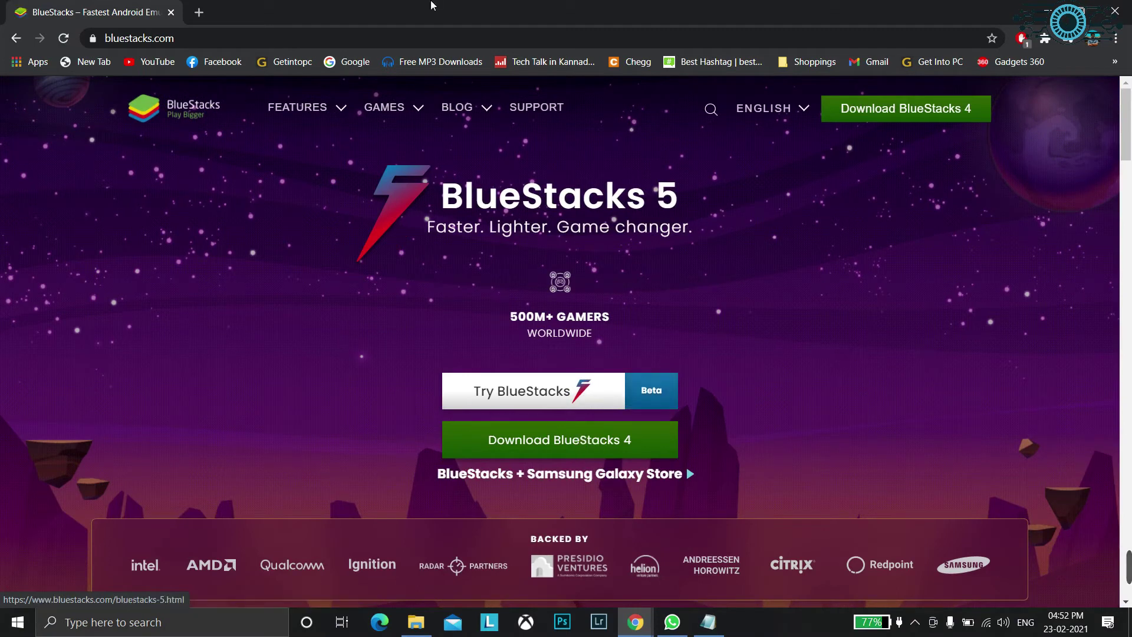
pyautogui.click(922, 111)
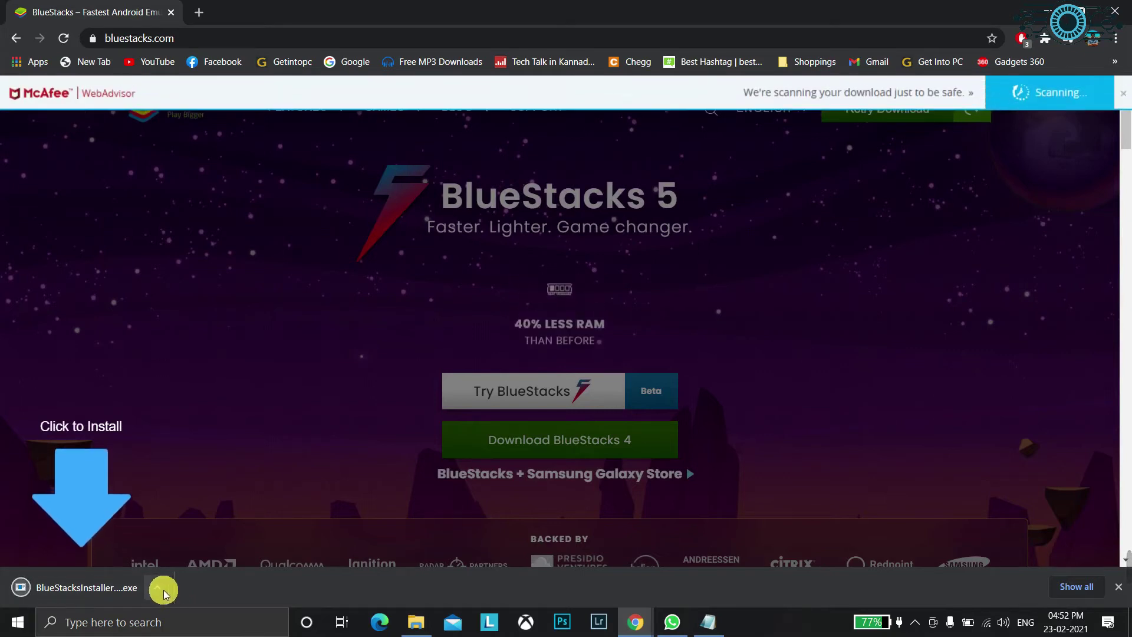
# Launch the downloaded BlueStacks installer and minimize the browser to get back to the desktop.
pyautogui.click(161, 589)
pyautogui.click(188, 489)
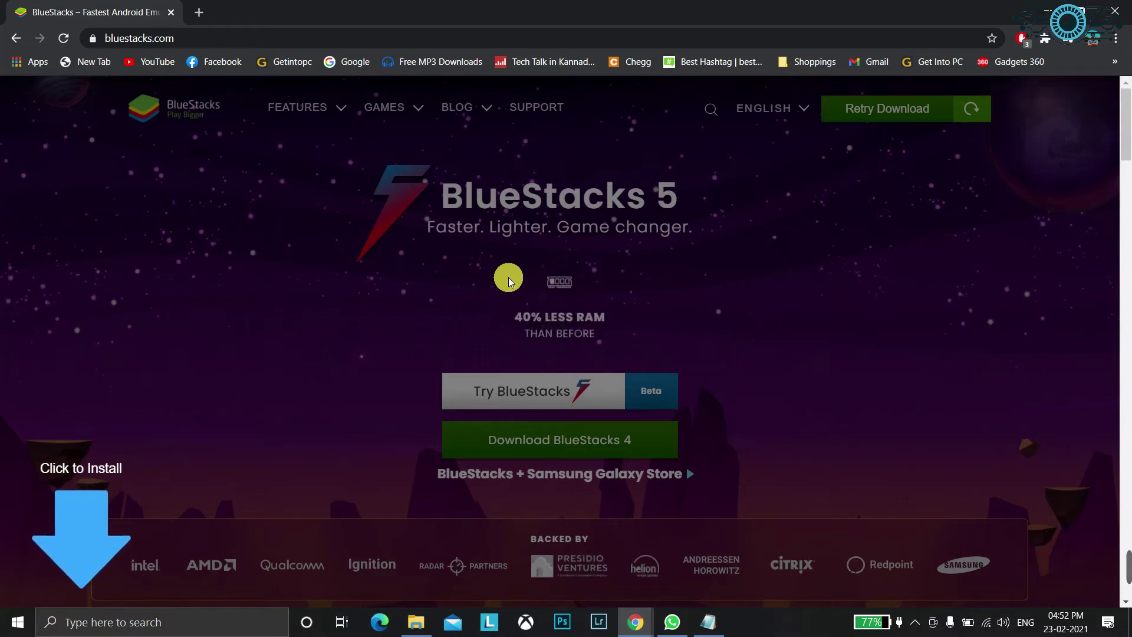
pyautogui.click(1047, 11)
pyautogui.doubleClick(27, 23)
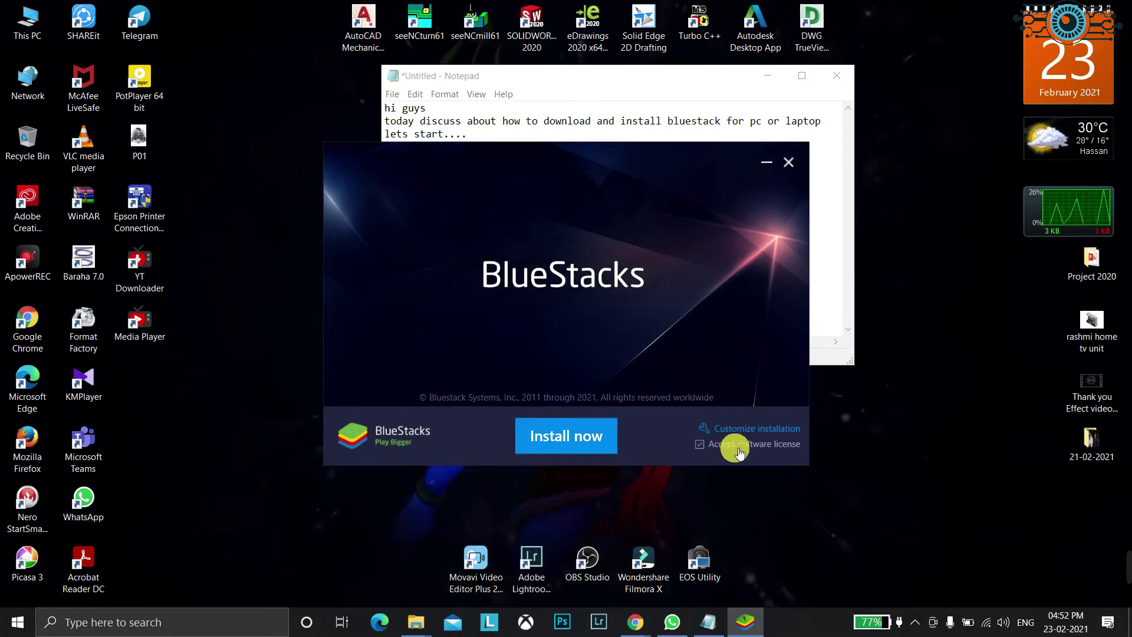
# Add a fourth line to the Notepad notes reading "you change location and customize insatllation".
pyautogui.click(585, 86)
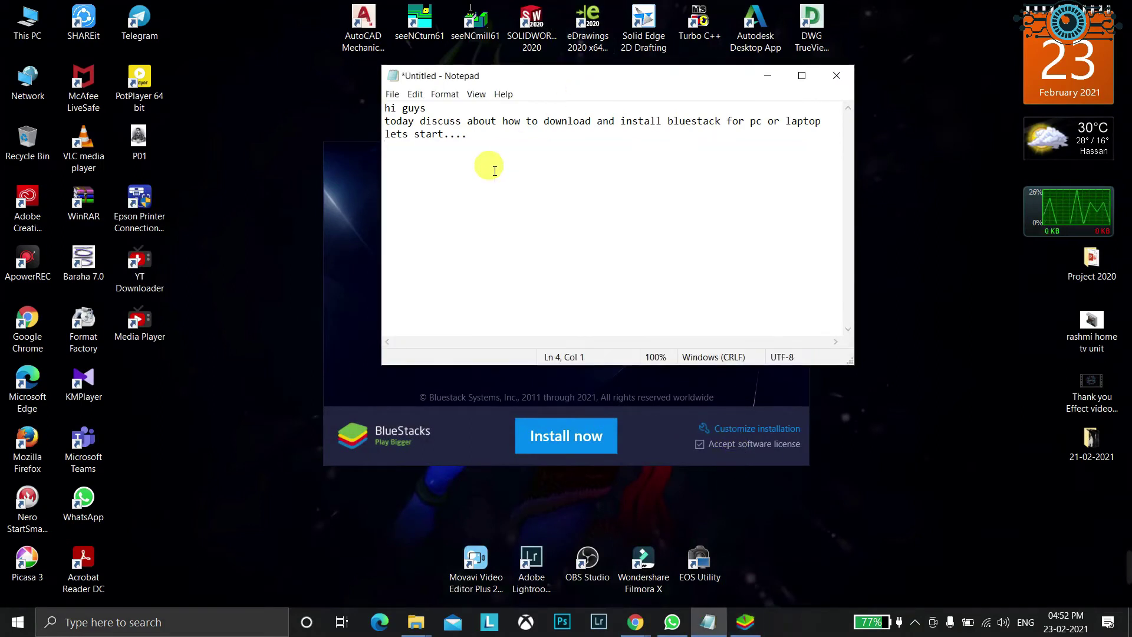
pyautogui.write('you c')
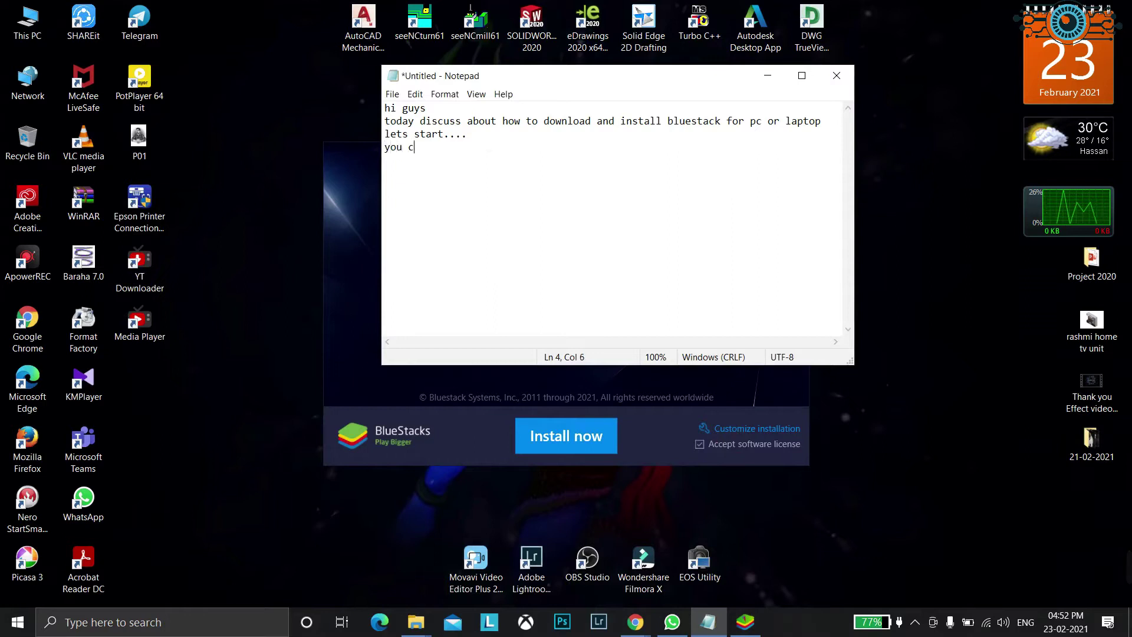
pyautogui.write('han')
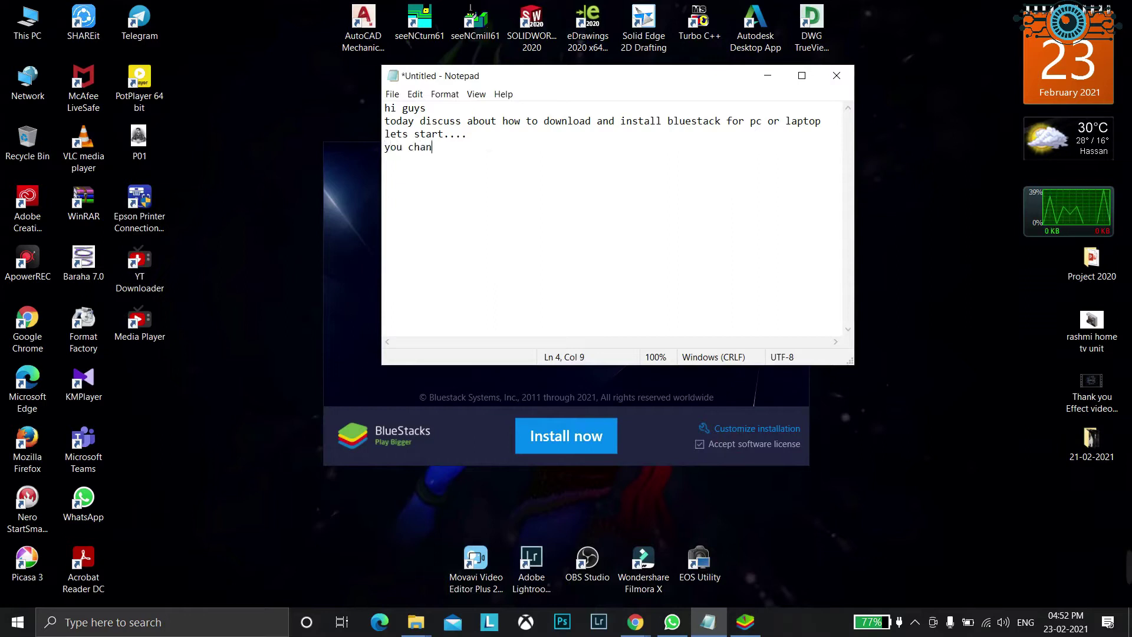
pyautogui.write('ge')
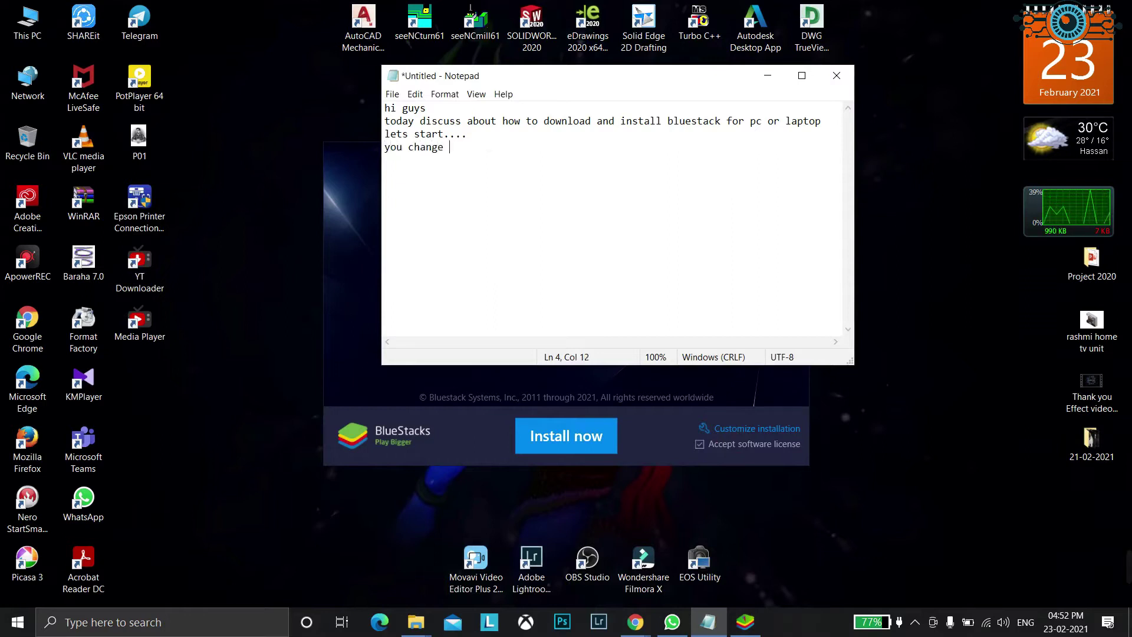
pyautogui.write(' locati')
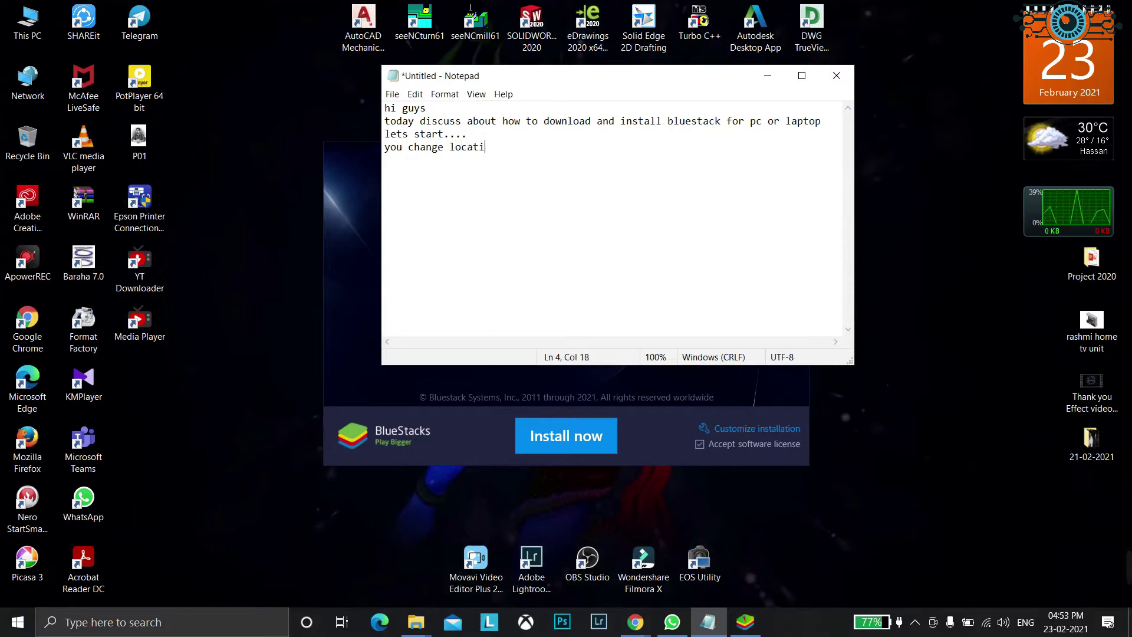
pyautogui.write('on ')
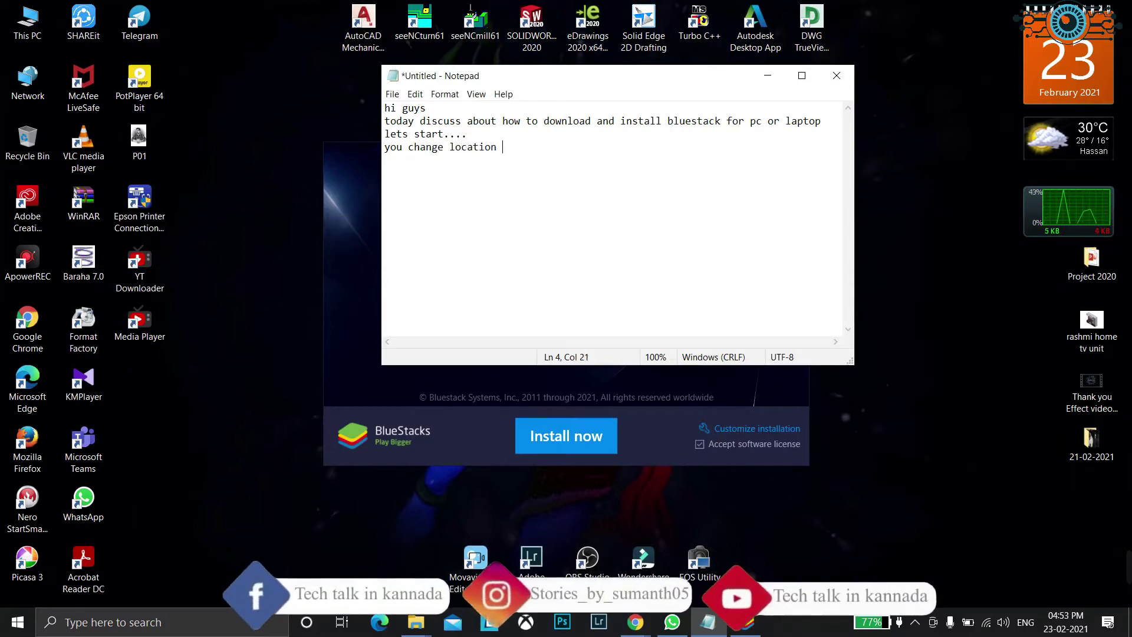
pyautogui.write('and ')
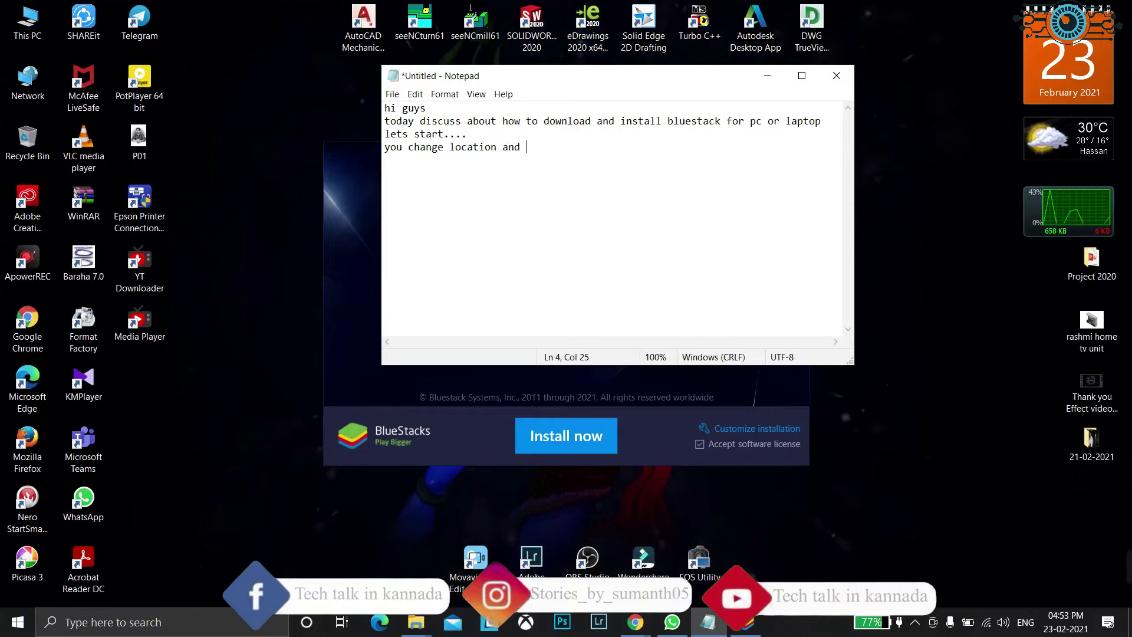
pyautogui.write('custo')
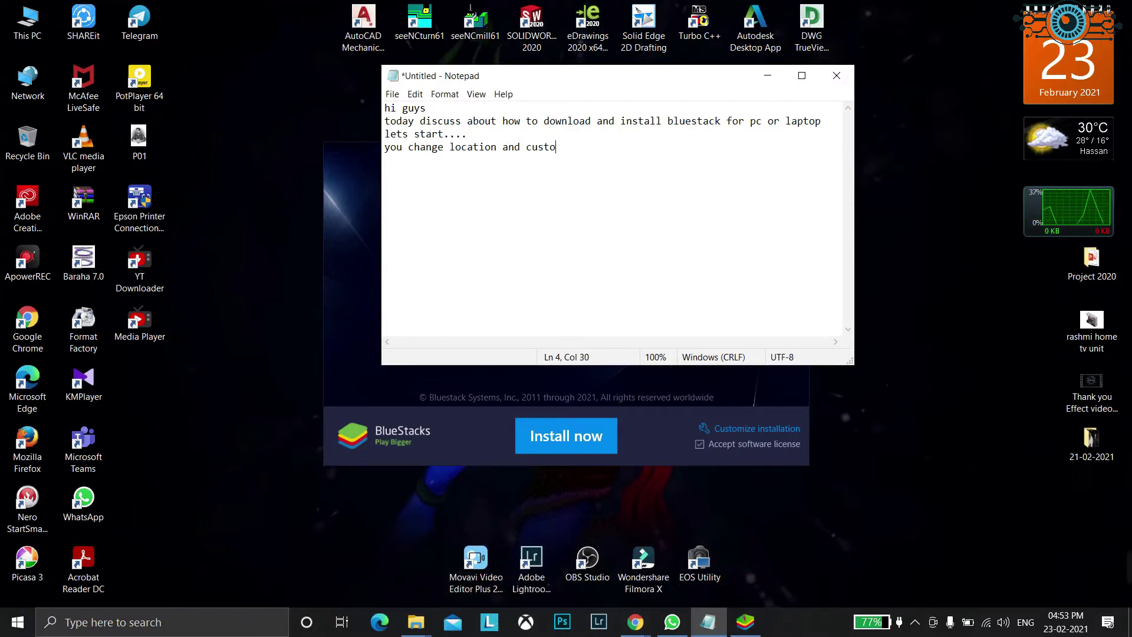
pyautogui.write('mize ')
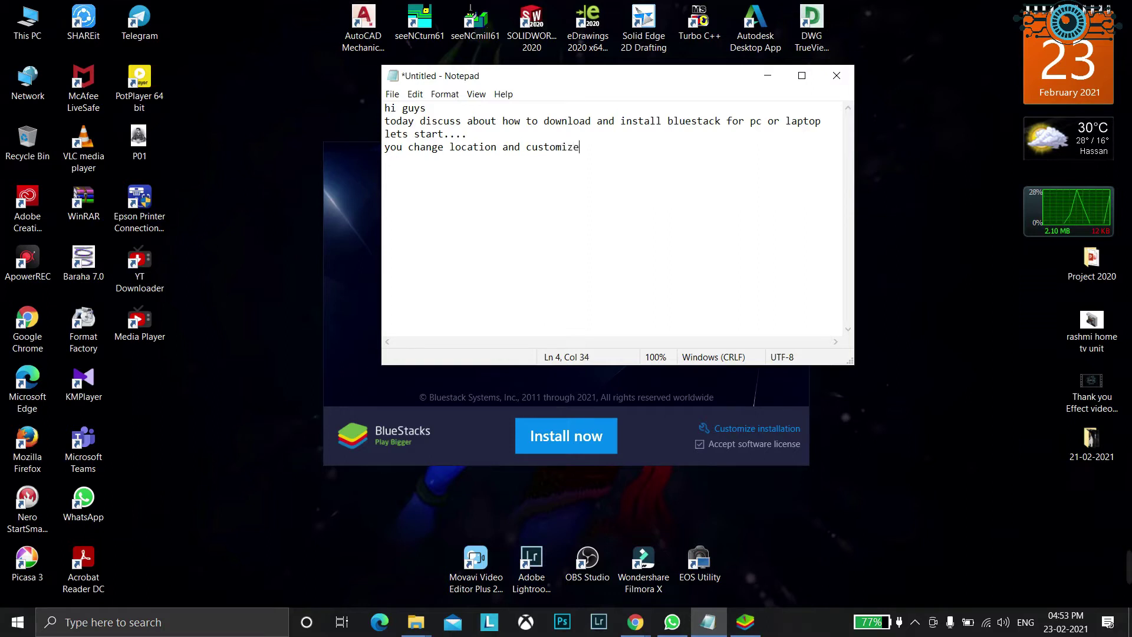
pyautogui.write('ins')
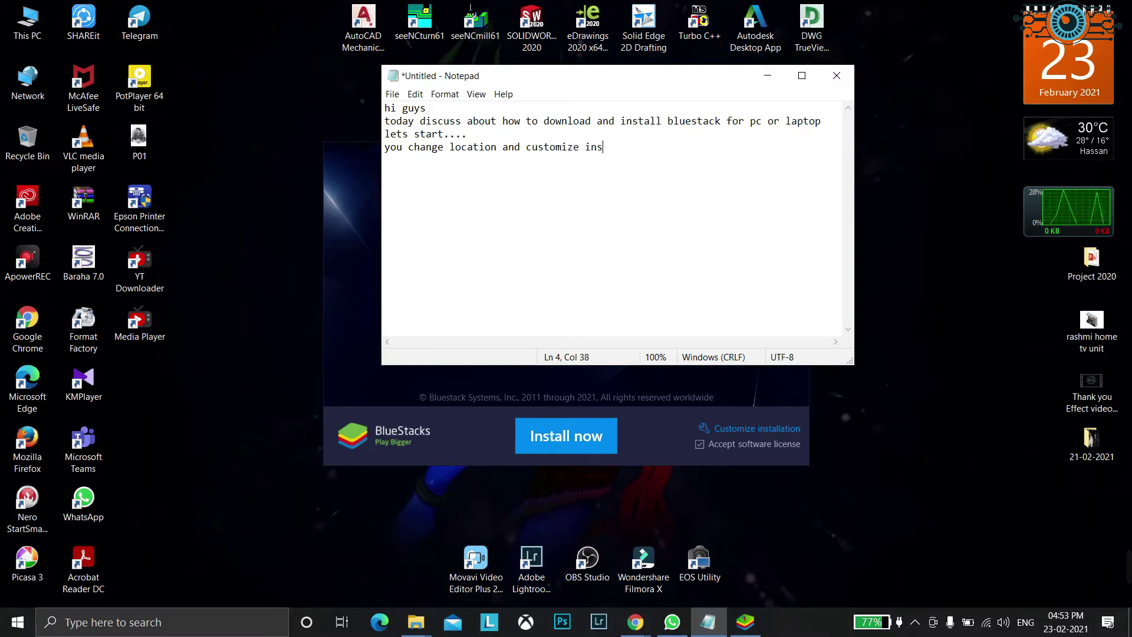
pyautogui.write('atllat')
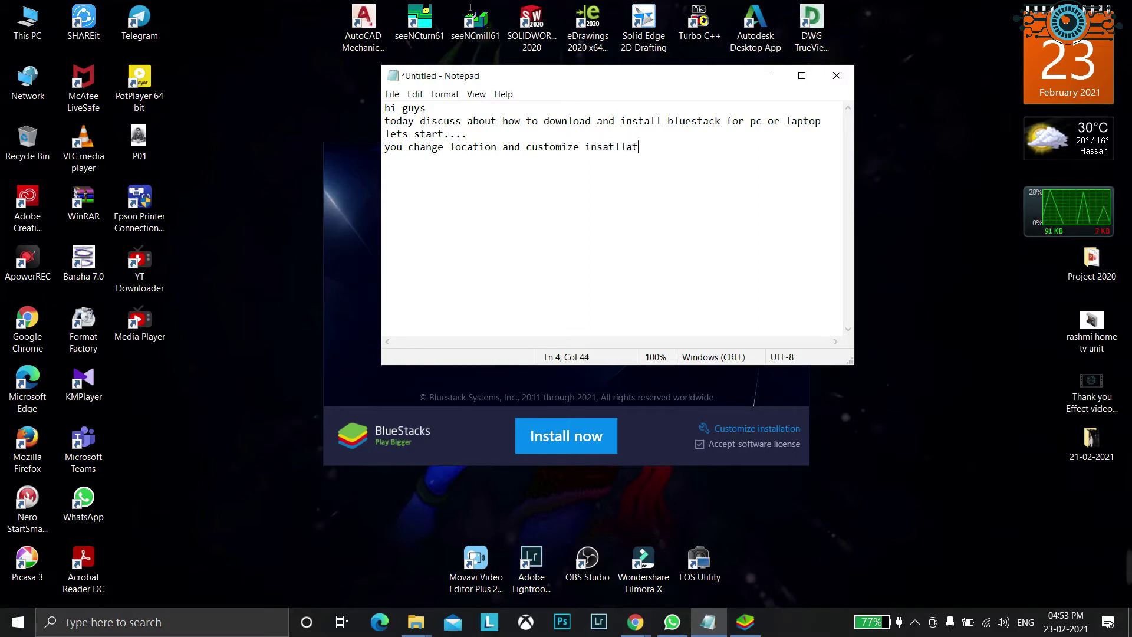
pyautogui.write('ion')
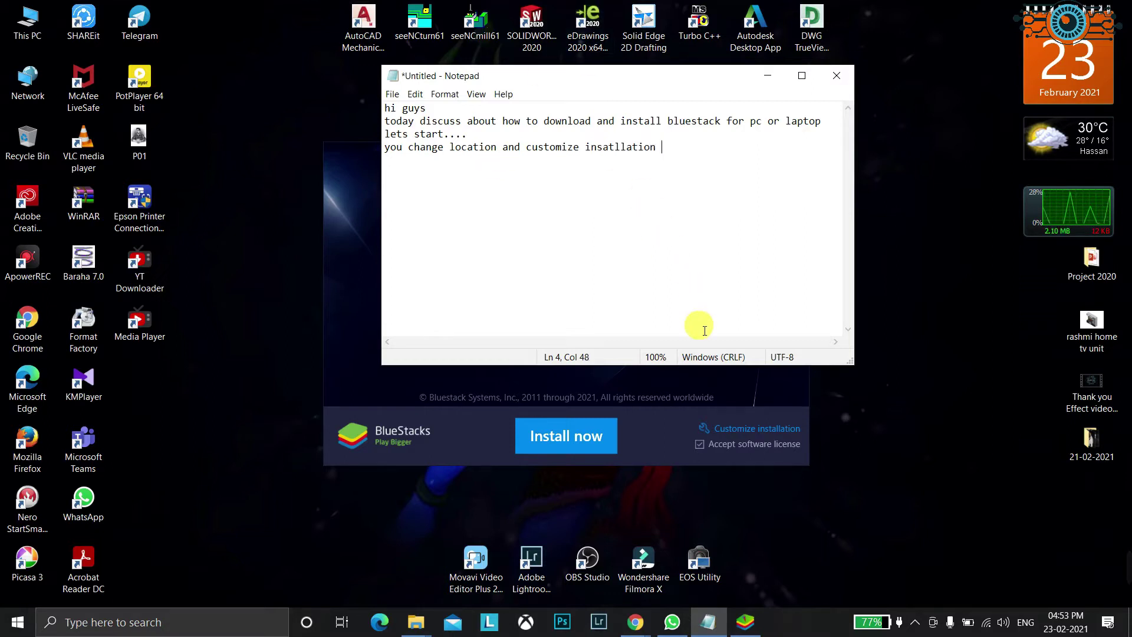
# Examine the BlueStacks installer's custom data path option by browsing the folders on the Data (D:) drive, and close the installer.
pyautogui.click(641, 384)
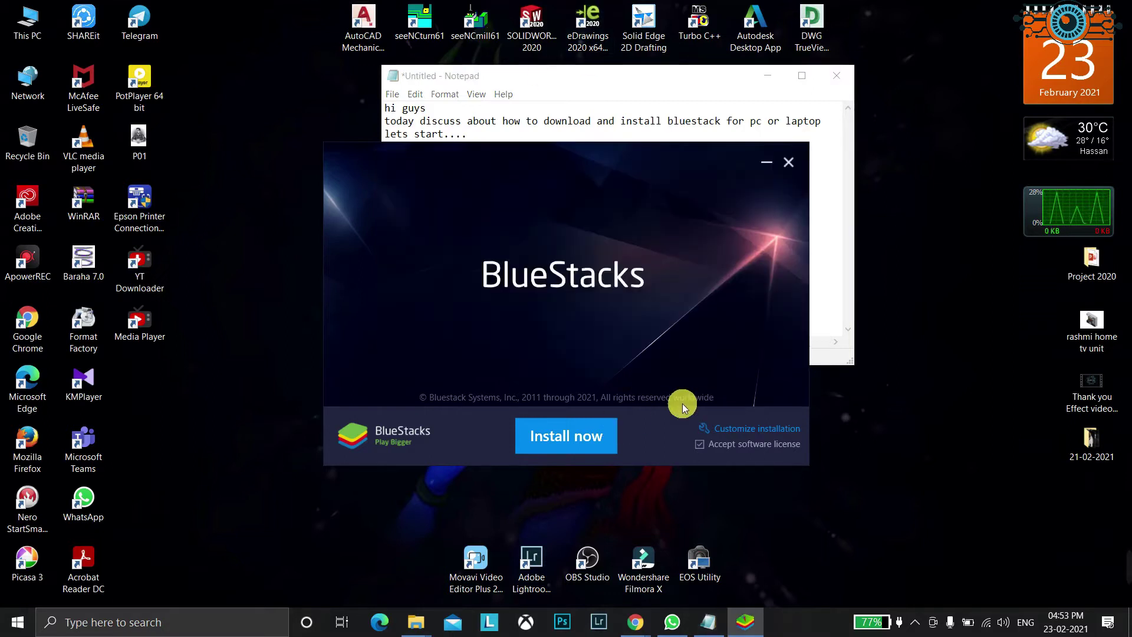
pyautogui.click(730, 428)
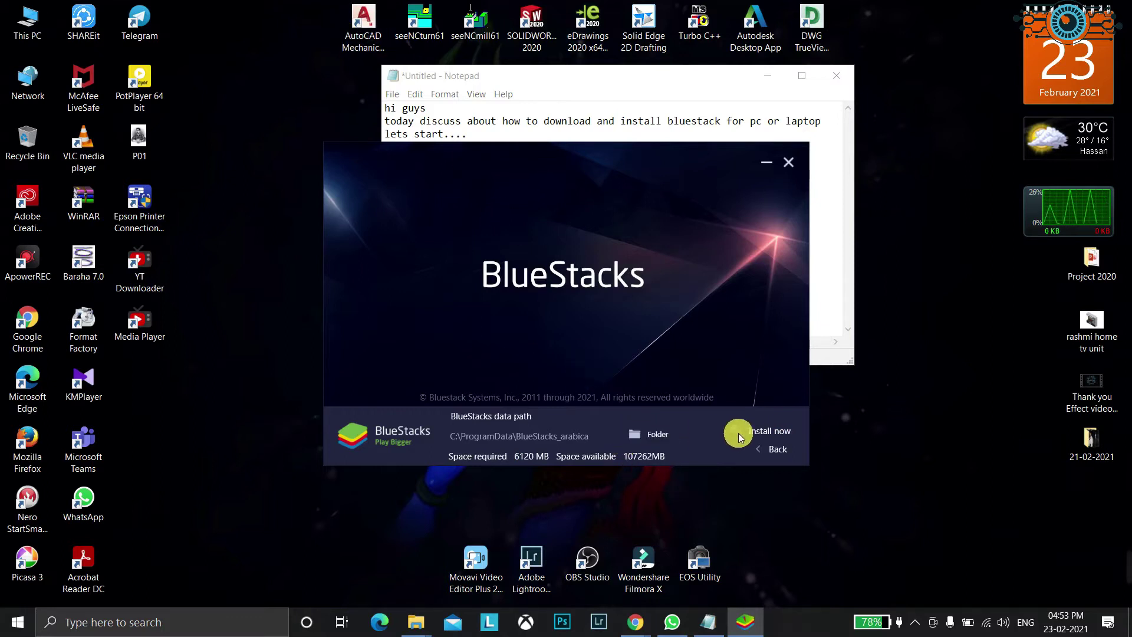
pyautogui.click(636, 440)
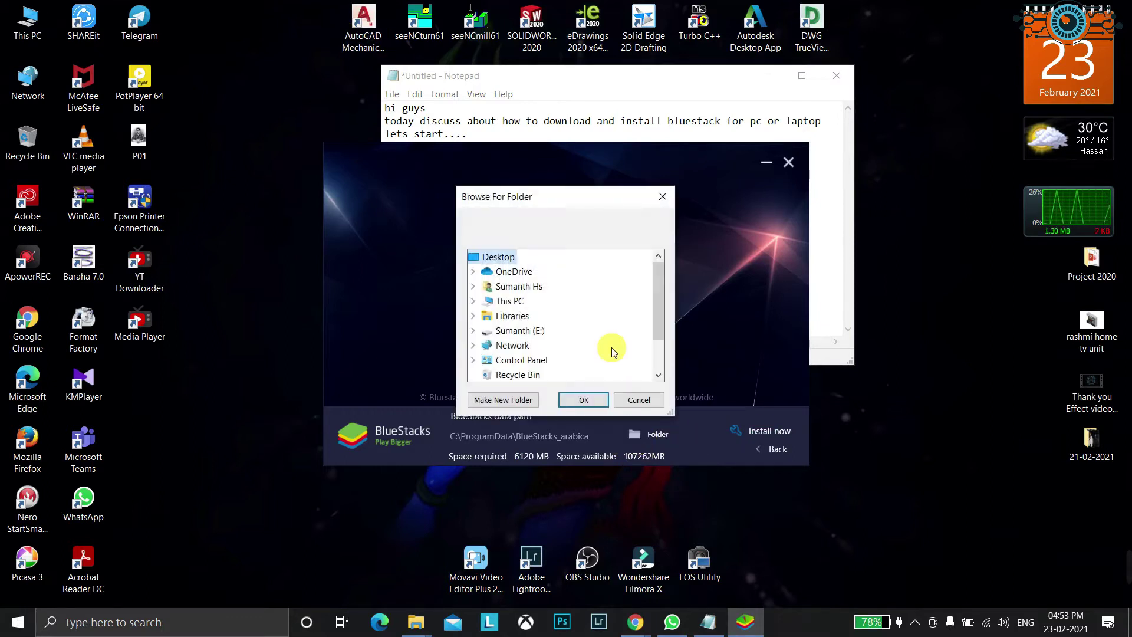
pyautogui.scroll(-1, 594, 330)
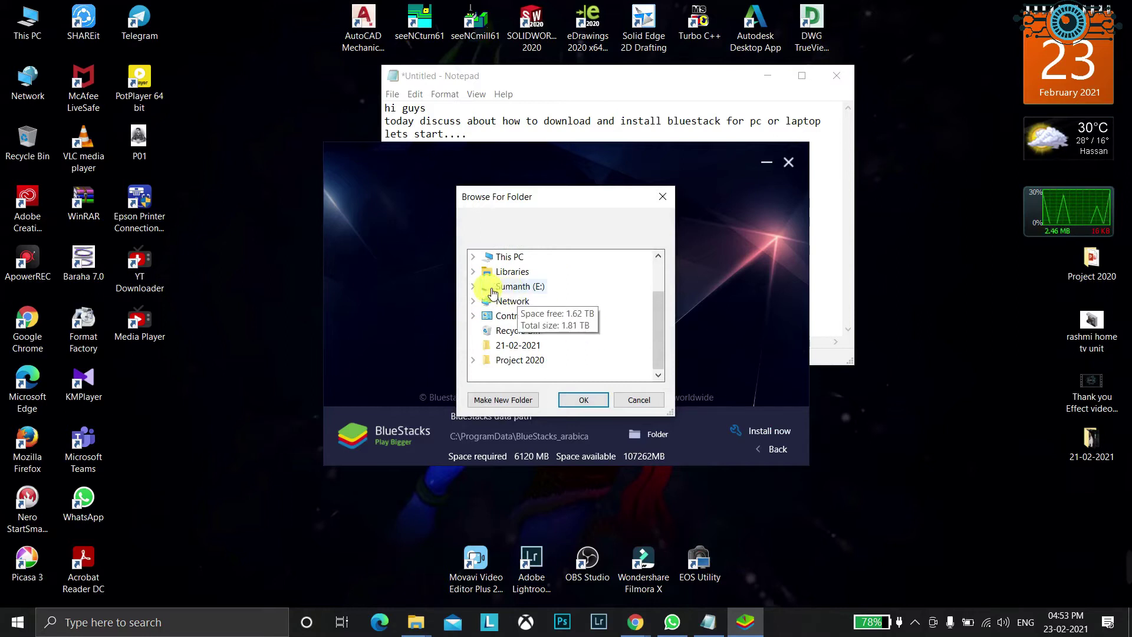
pyautogui.scroll(1, 531, 314)
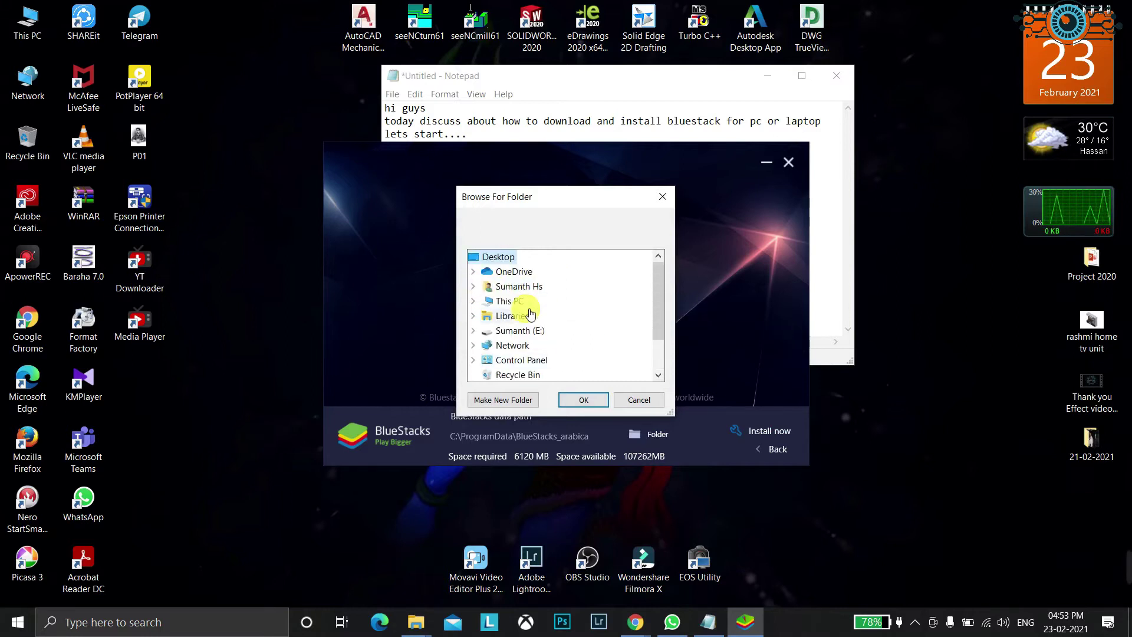
pyautogui.click(473, 301)
pyautogui.moveTo(661, 300); pyautogui.dragTo(659, 338)
pyautogui.doubleClick(523, 288)
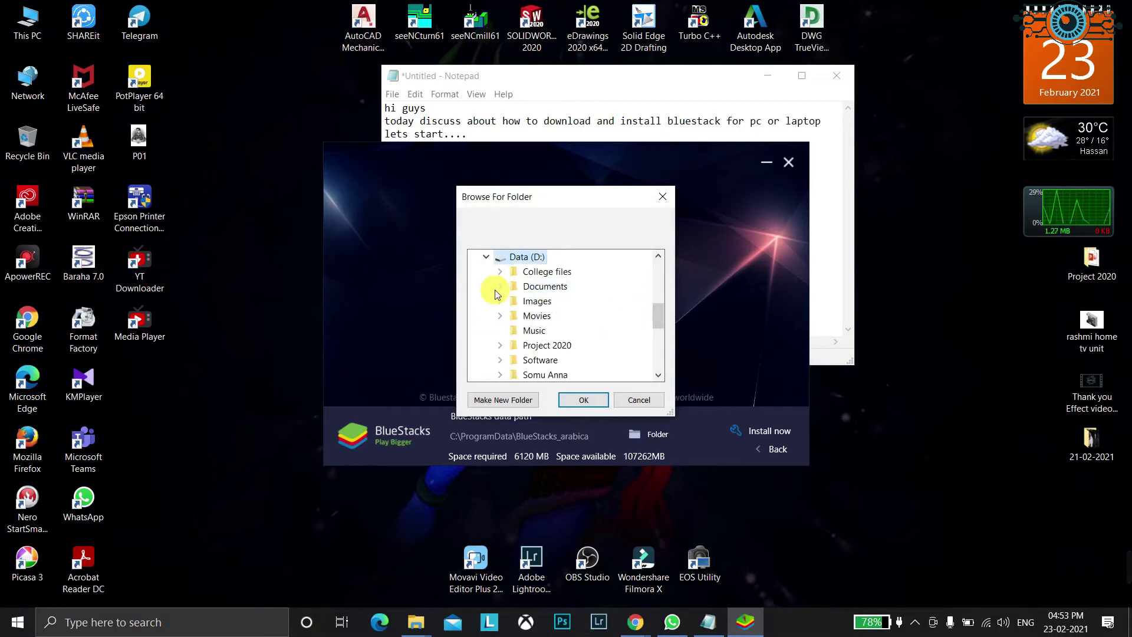
pyautogui.scroll(-2, 523, 311)
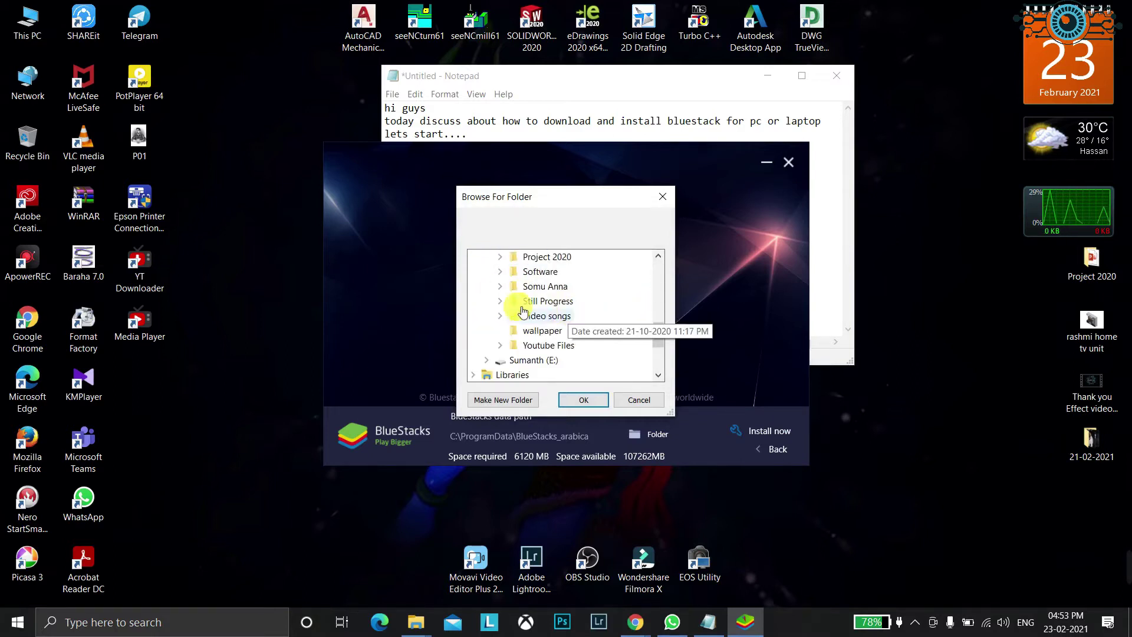
pyautogui.click(486, 302)
pyautogui.click(888, 121)
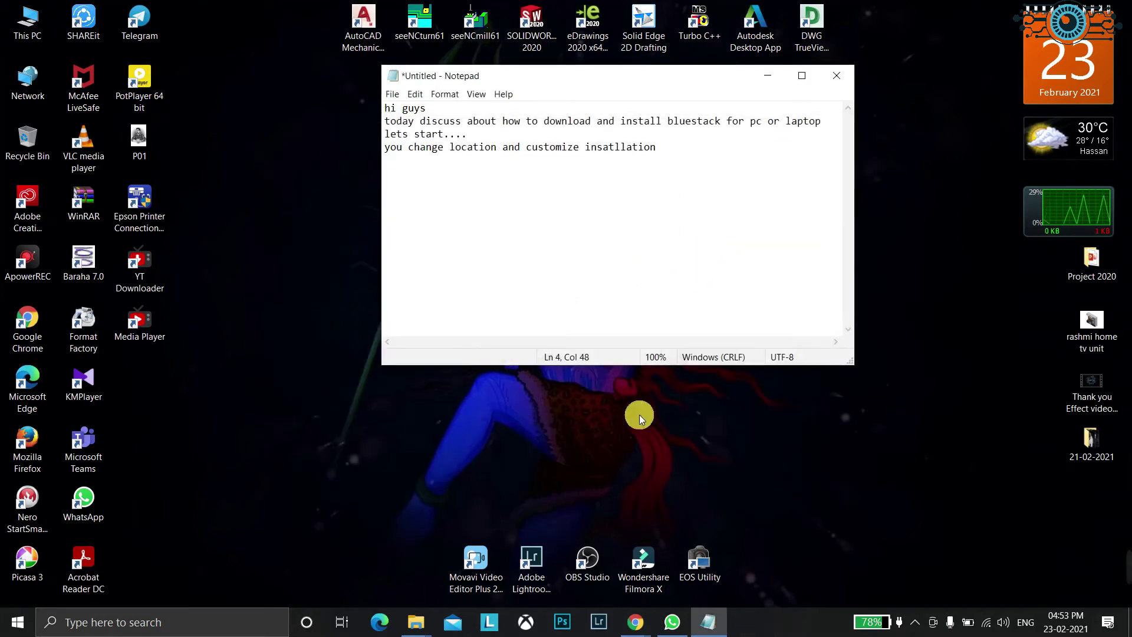
# Reposition the Notepad window and add a fifth line reading "diable antivirus 1st otherwise damage files".
pyautogui.moveTo(643, 79); pyautogui.dragTo(591, 104)
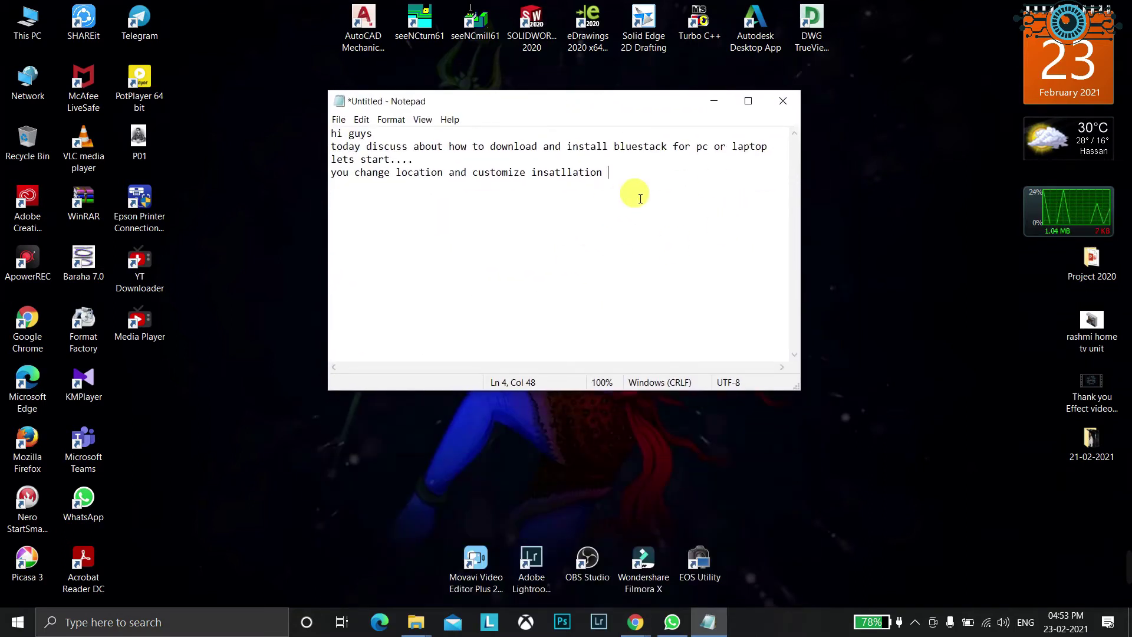
pyautogui.press('Return')
pyautogui.write('di')
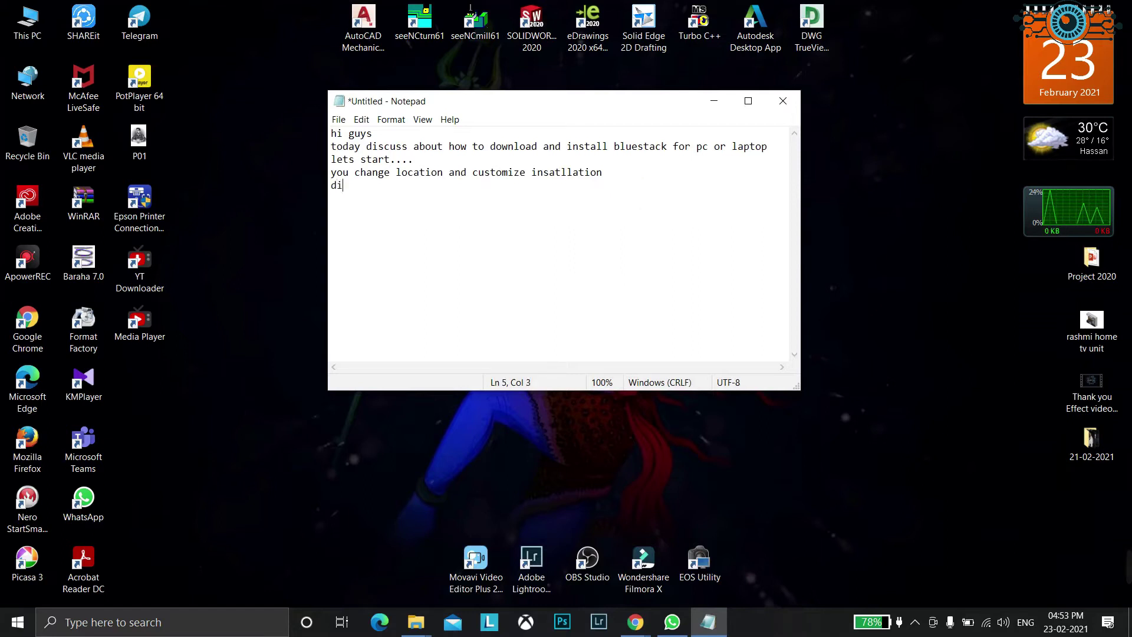
pyautogui.write('able antivirus 1st')
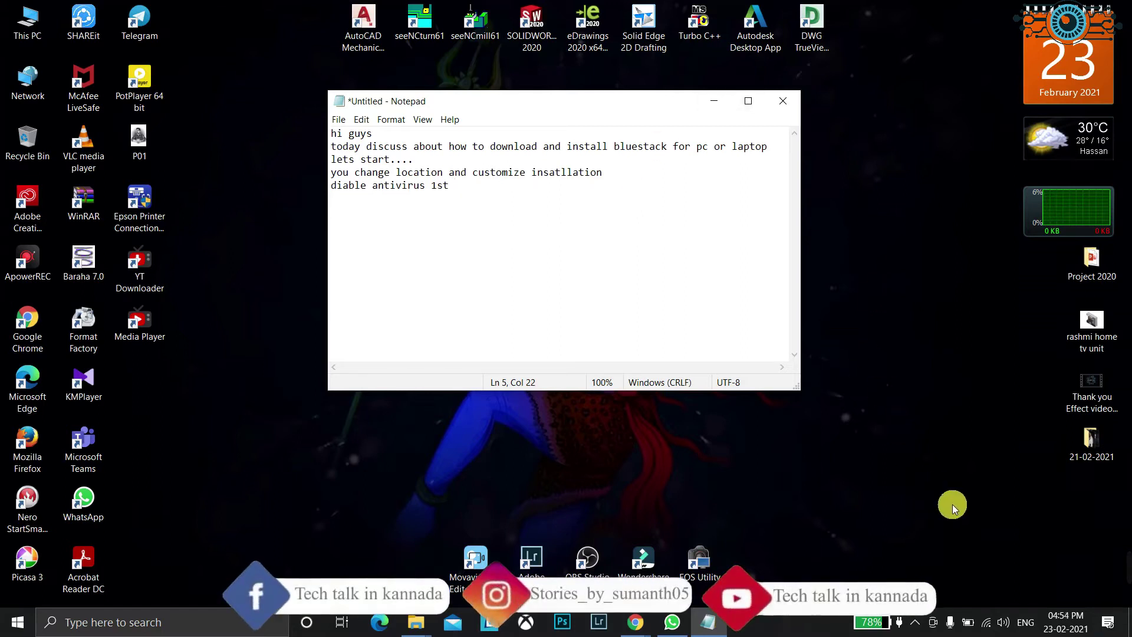
pyautogui.write('ot')
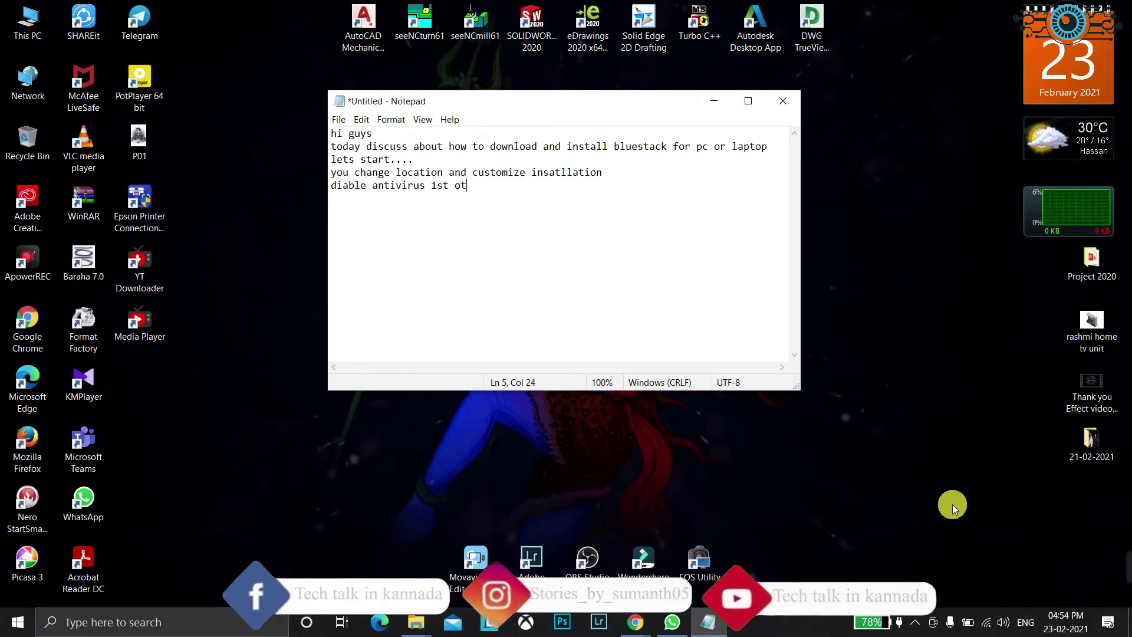
pyautogui.write('herwisw')
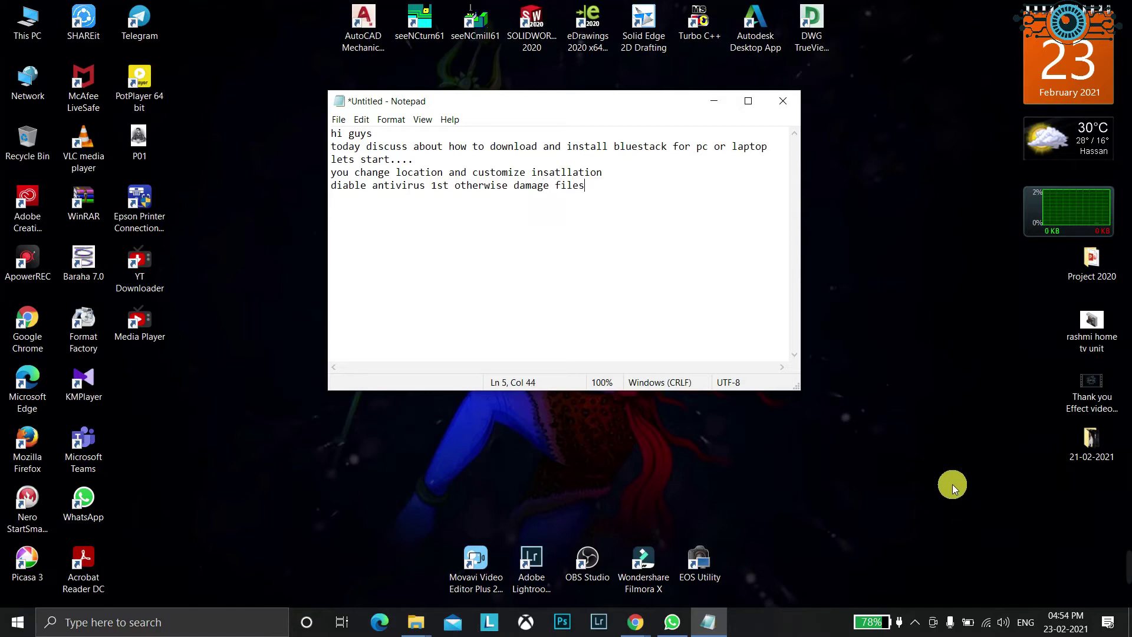
# Turn off McAfee LiveSafe Real-Time Scanning, set to resume when the PC restarts, and minimize the McAfee window.
pyautogui.click(916, 623)
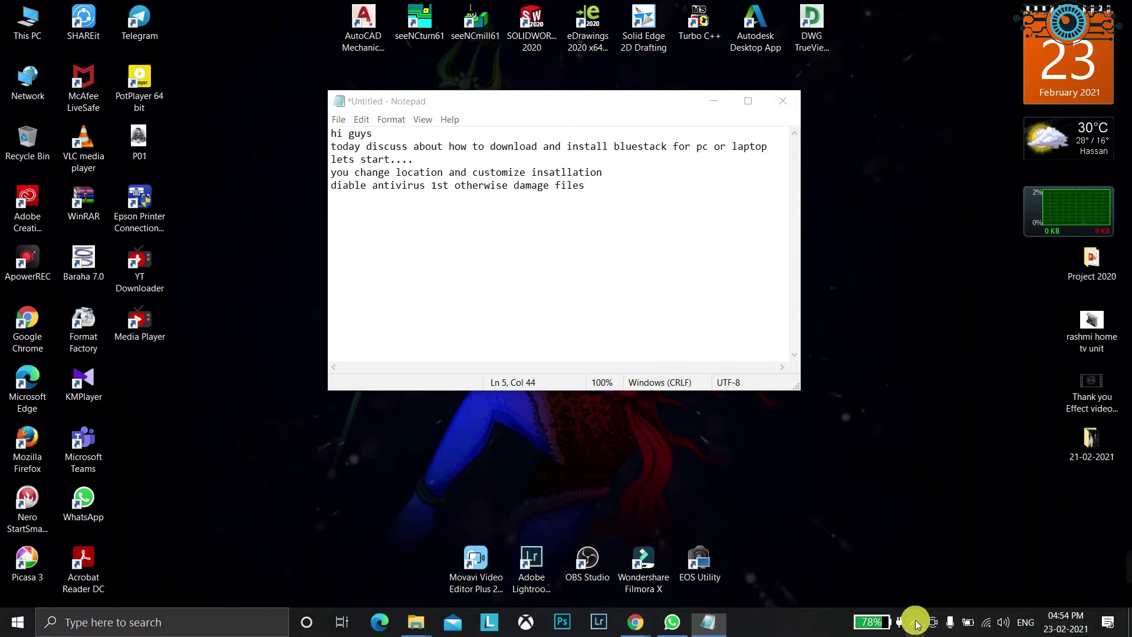
pyautogui.rightClick(945, 532)
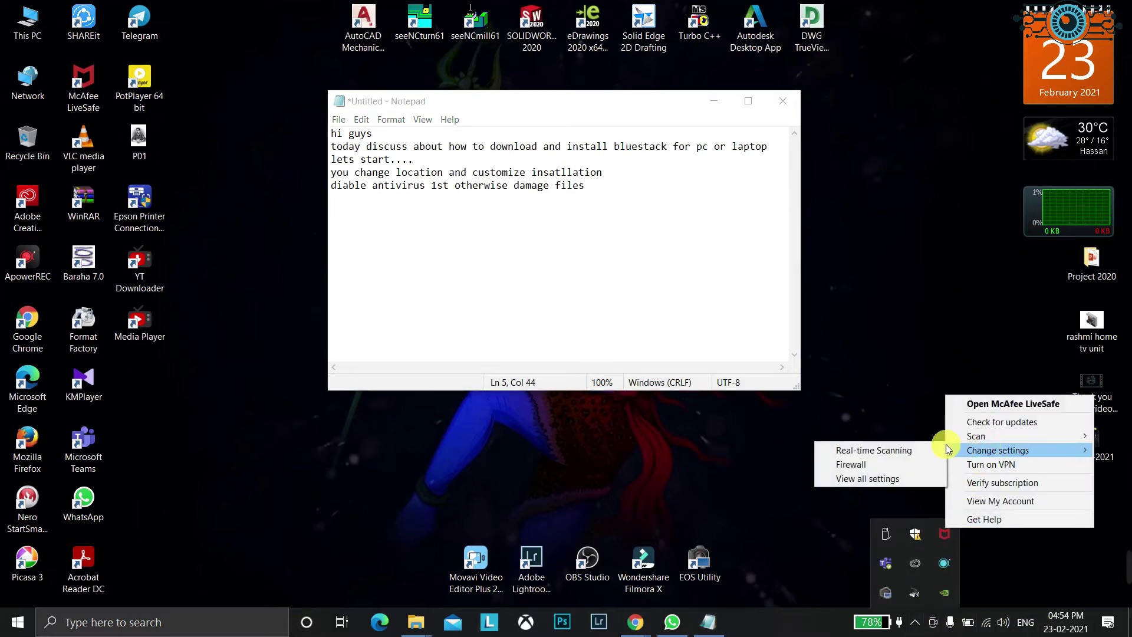
pyautogui.click(941, 449)
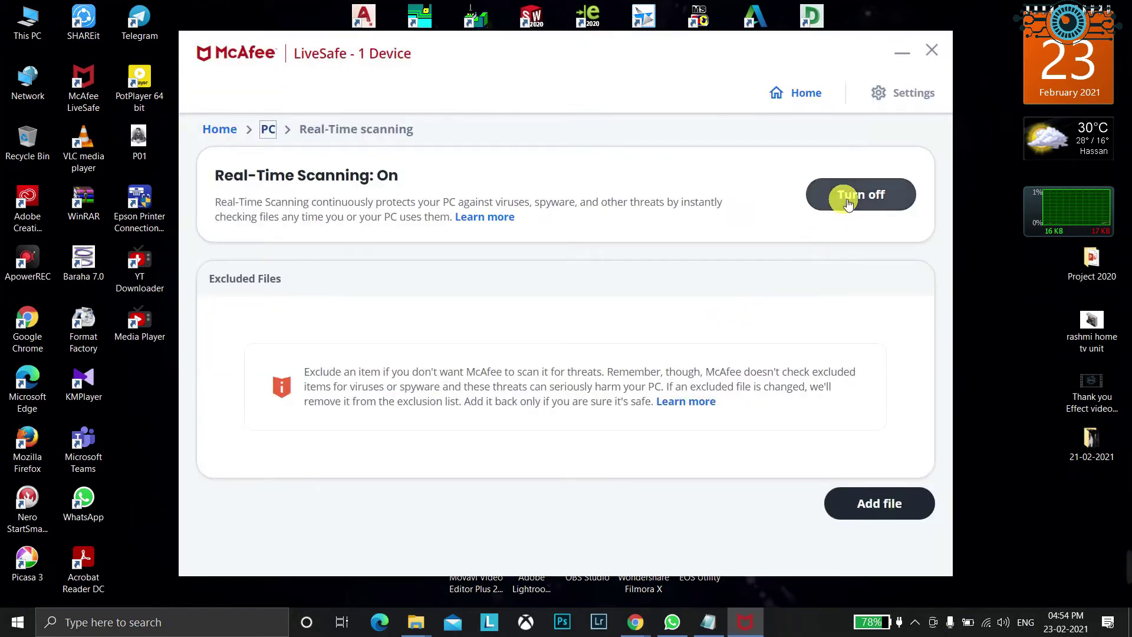
pyautogui.click(842, 197)
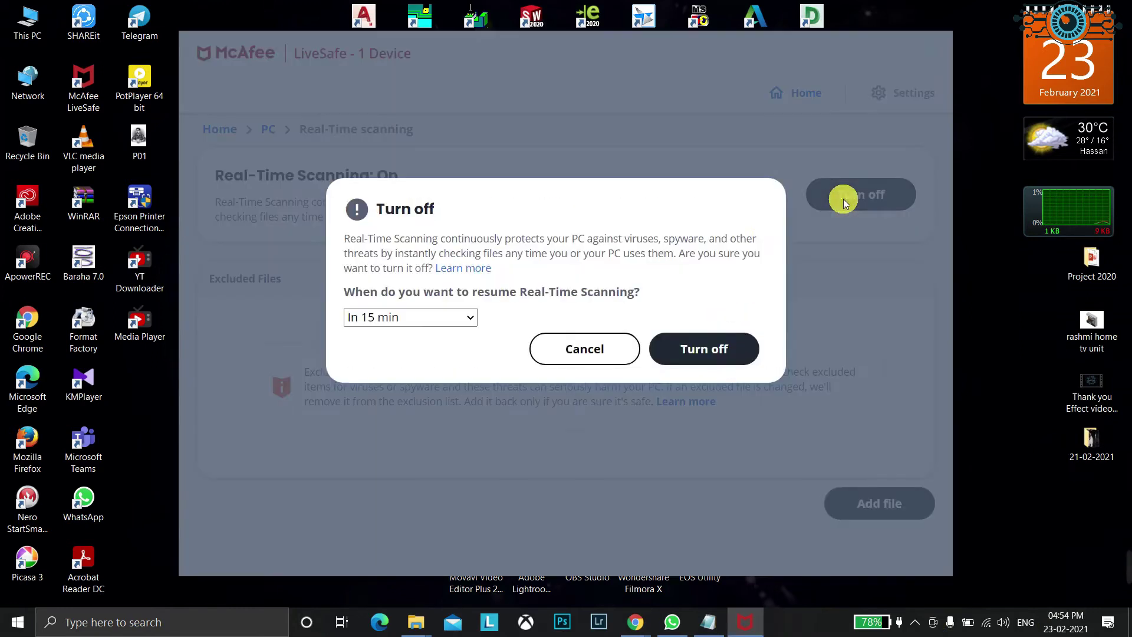
pyautogui.click(449, 317)
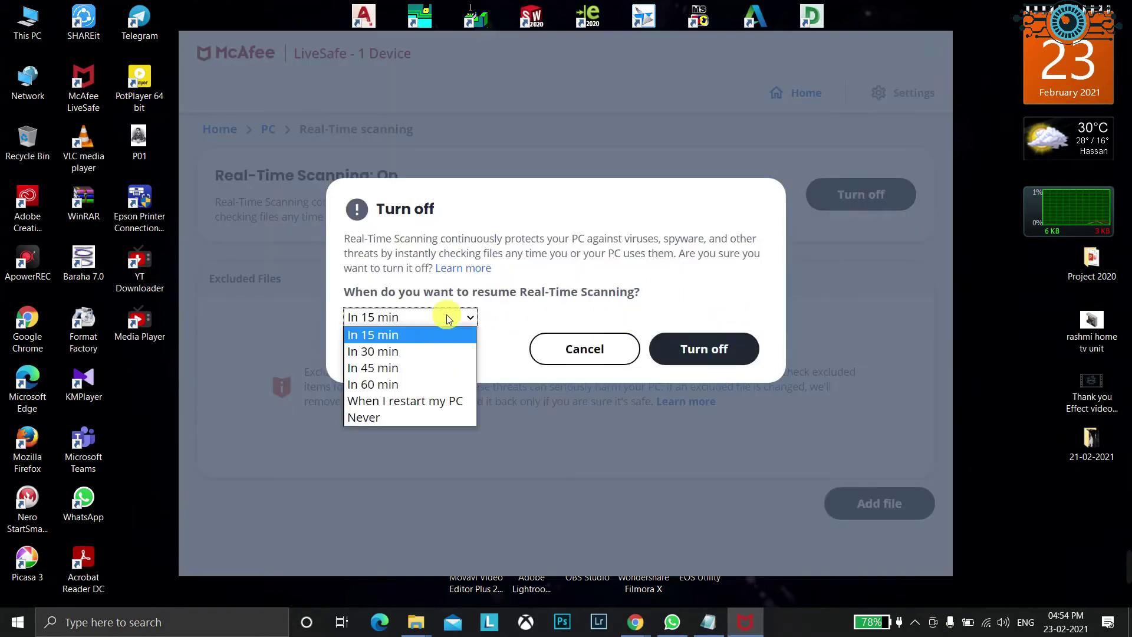
pyautogui.click(440, 405)
pyautogui.click(692, 348)
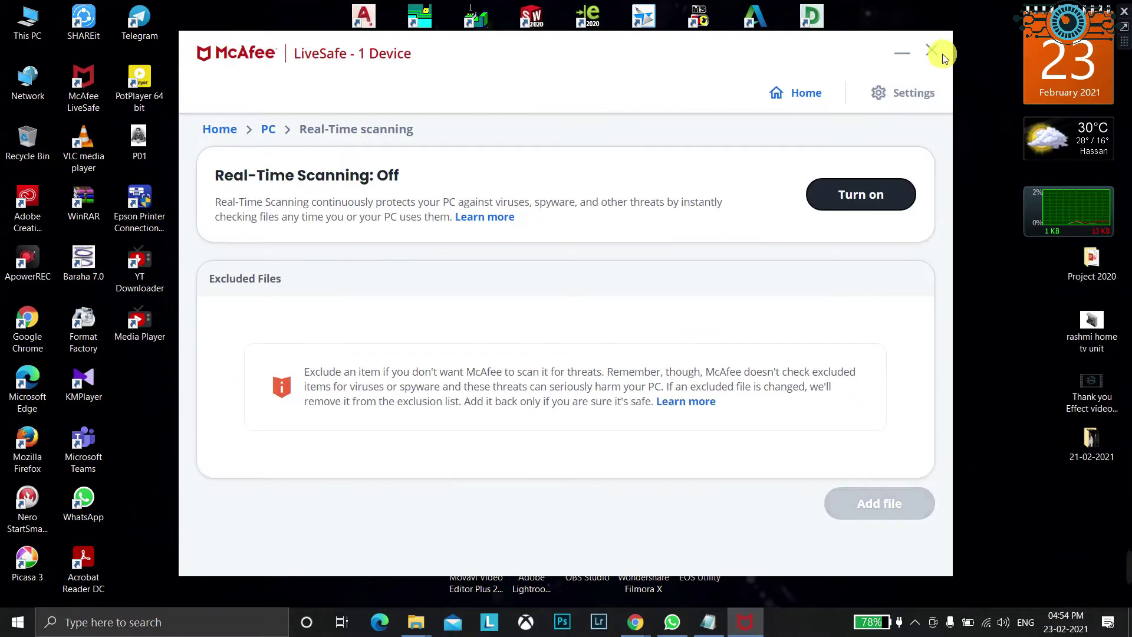
pyautogui.click(908, 56)
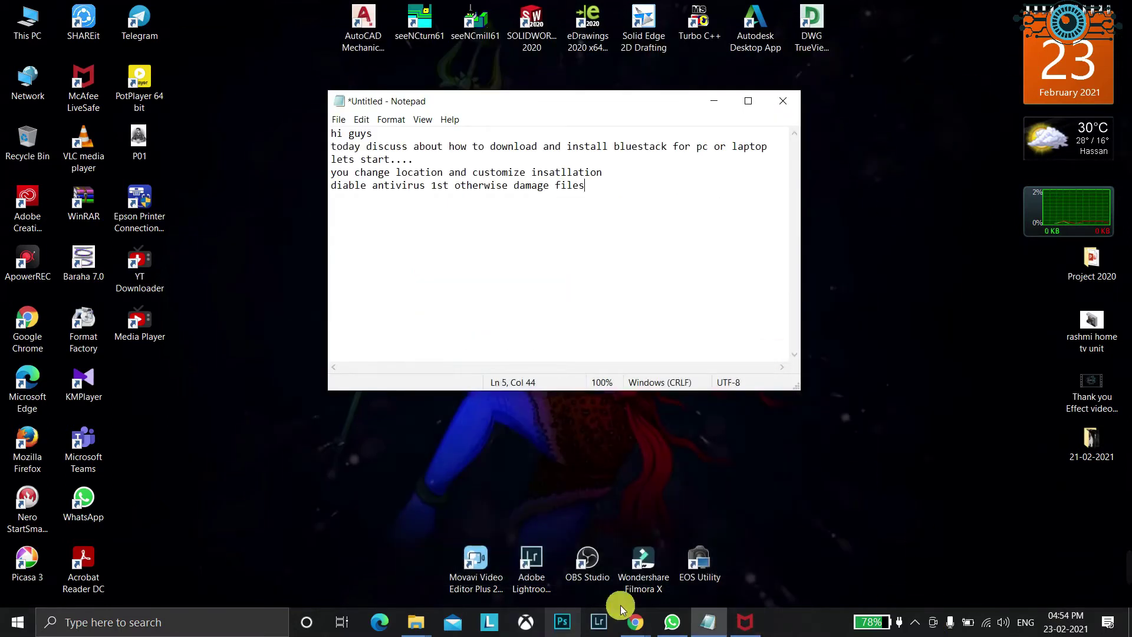
# Switch to Google Chrome, dismiss the install hint overlay and try to open the downloaded BlueStacks installer again.
pyautogui.moveTo(635, 625)
pyautogui.click(722, 543)
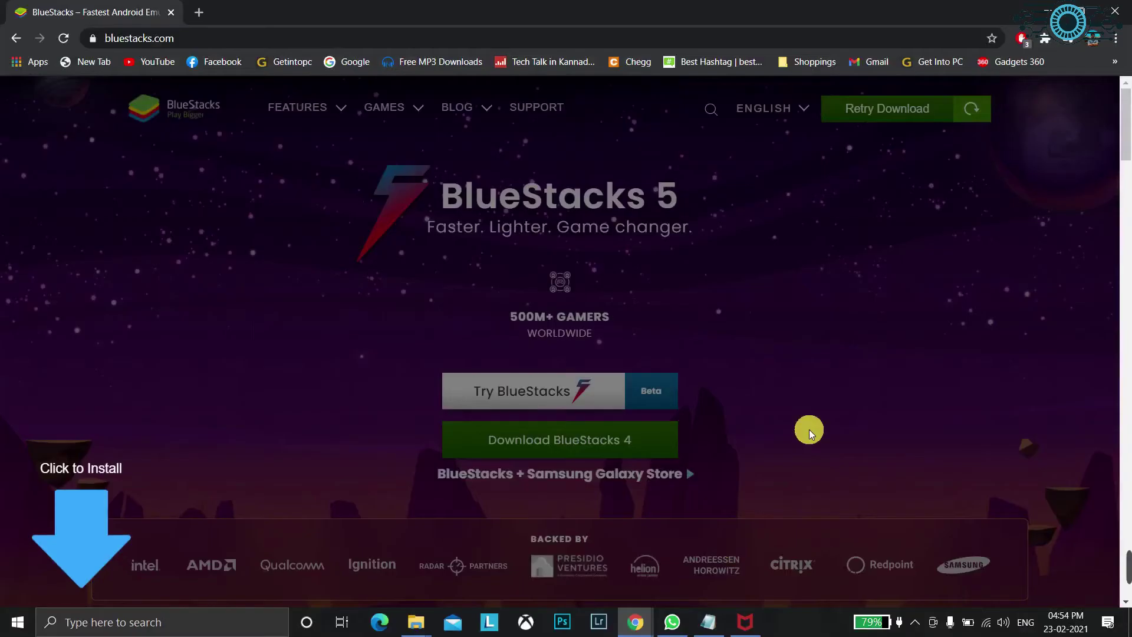
pyautogui.click(932, 228)
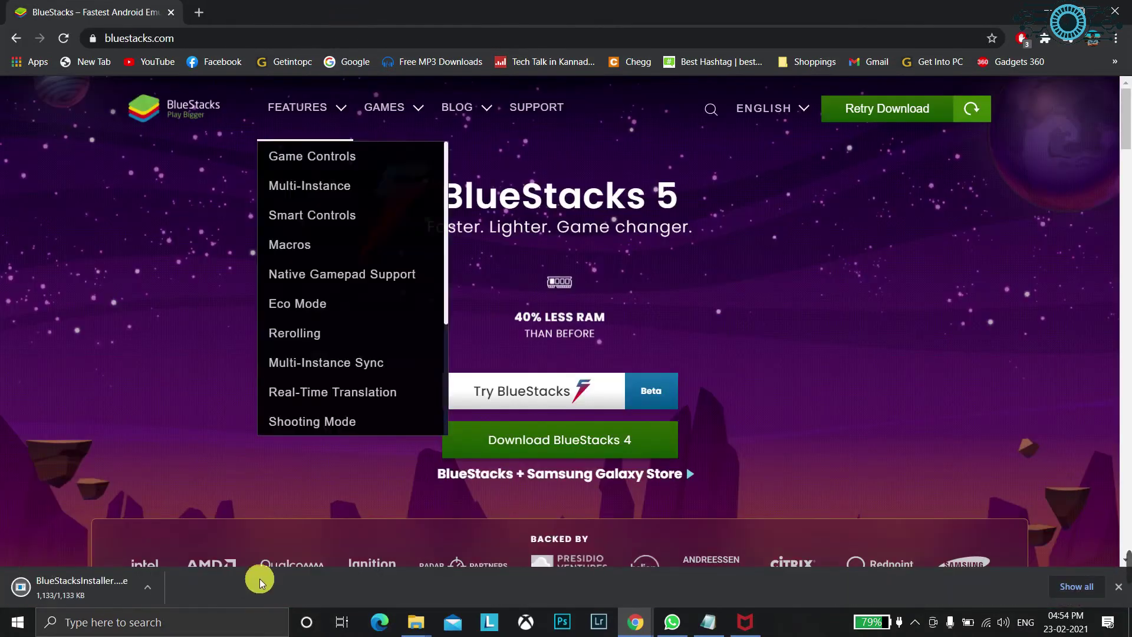
pyautogui.click(157, 587)
pyautogui.click(212, 492)
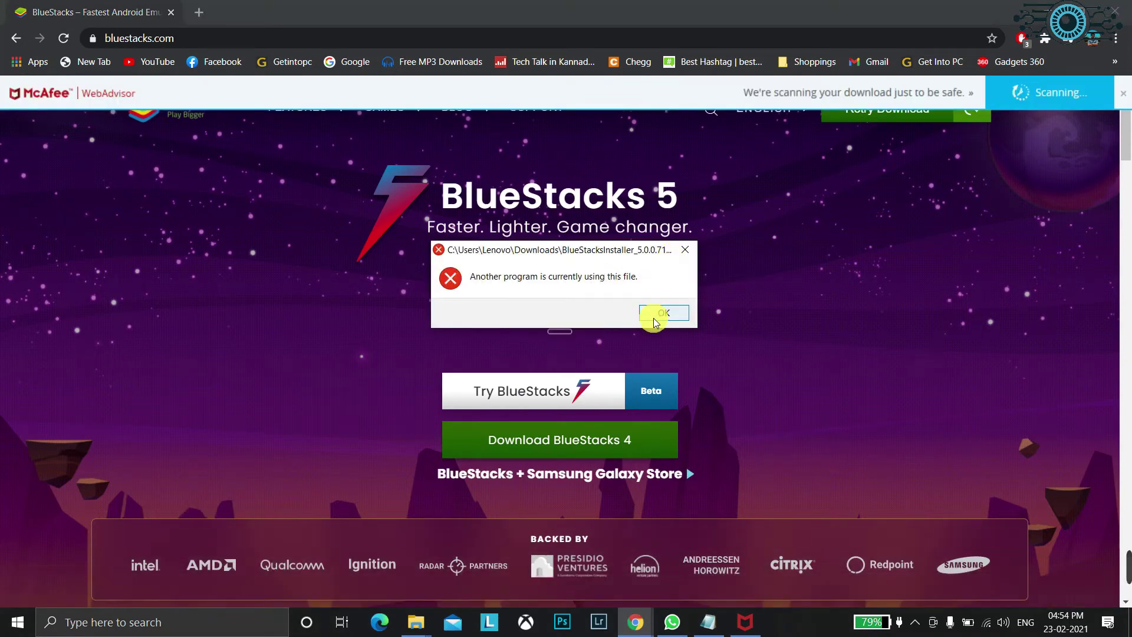
# Dismiss the file error, examine the running apps in Task Manager's detailed view, and close Task Manager.
pyautogui.click(653, 317)
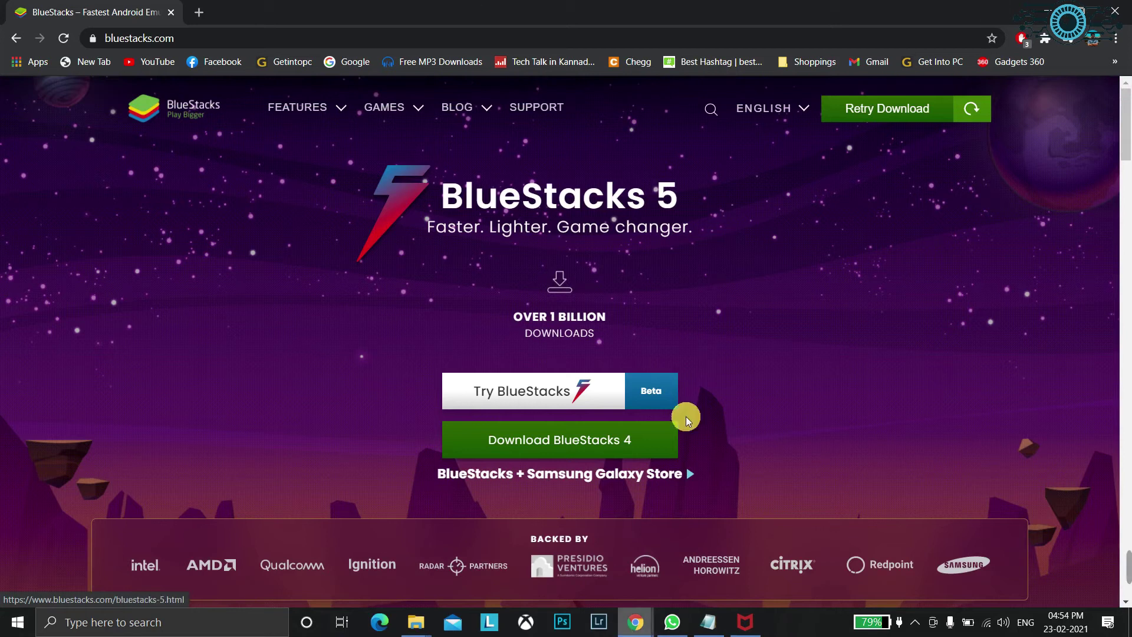
pyautogui.click(136, 629)
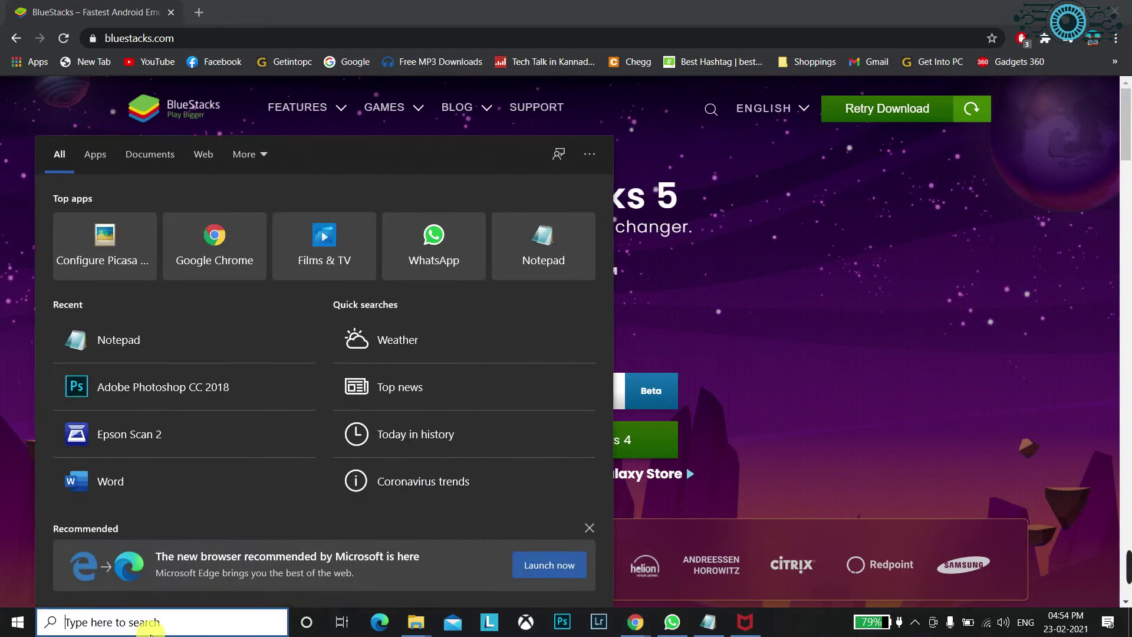
pyautogui.write('task')
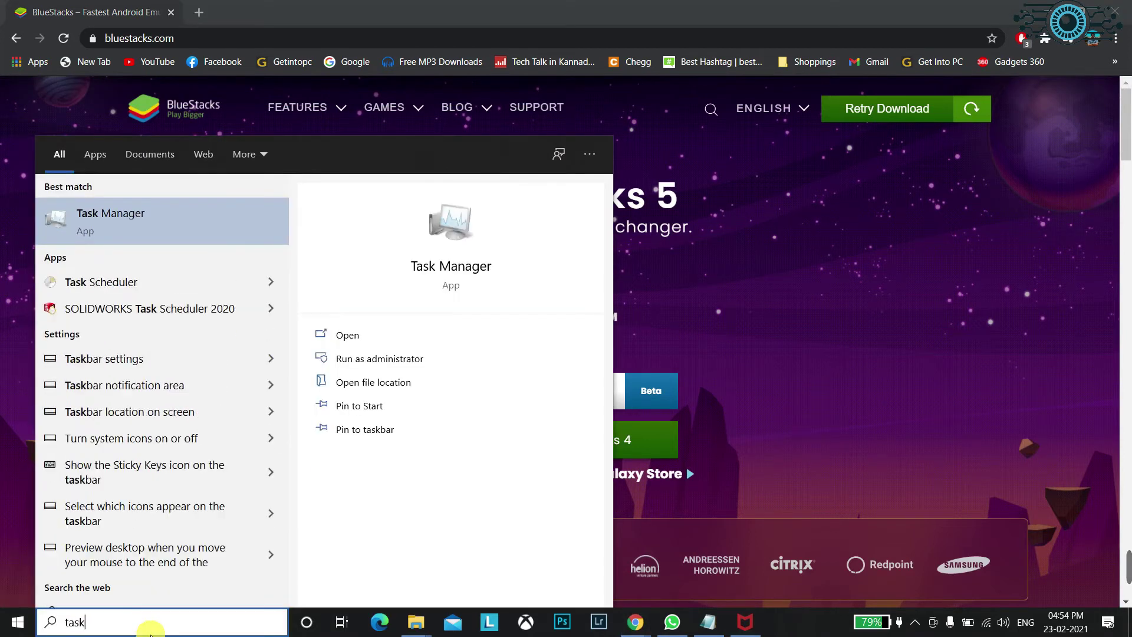
pyautogui.click(88, 204)
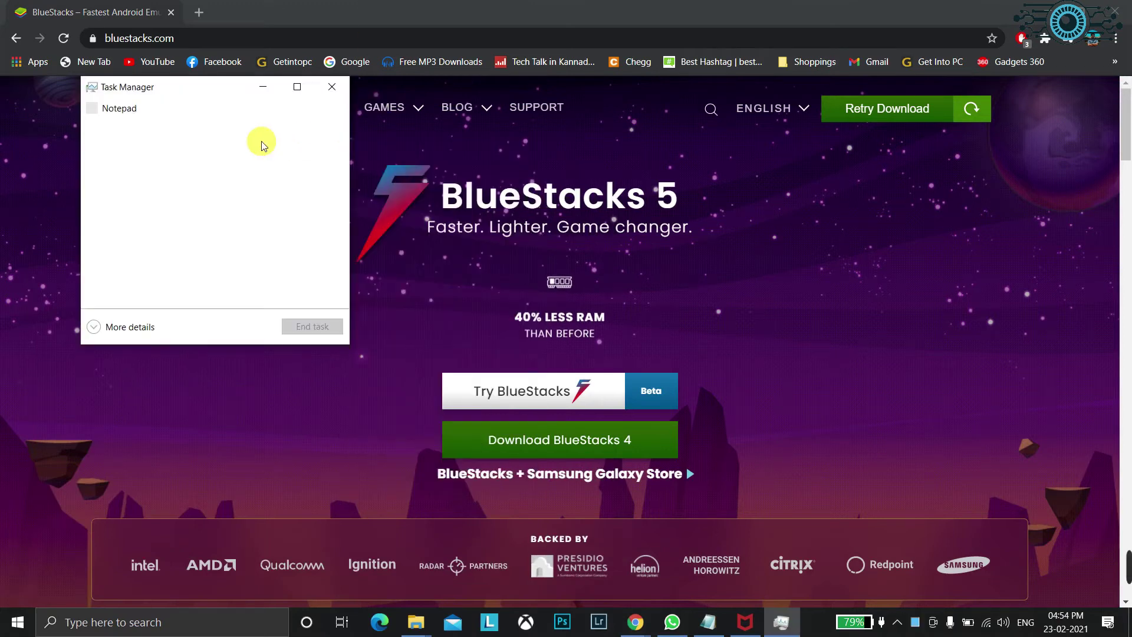
pyautogui.click(91, 327)
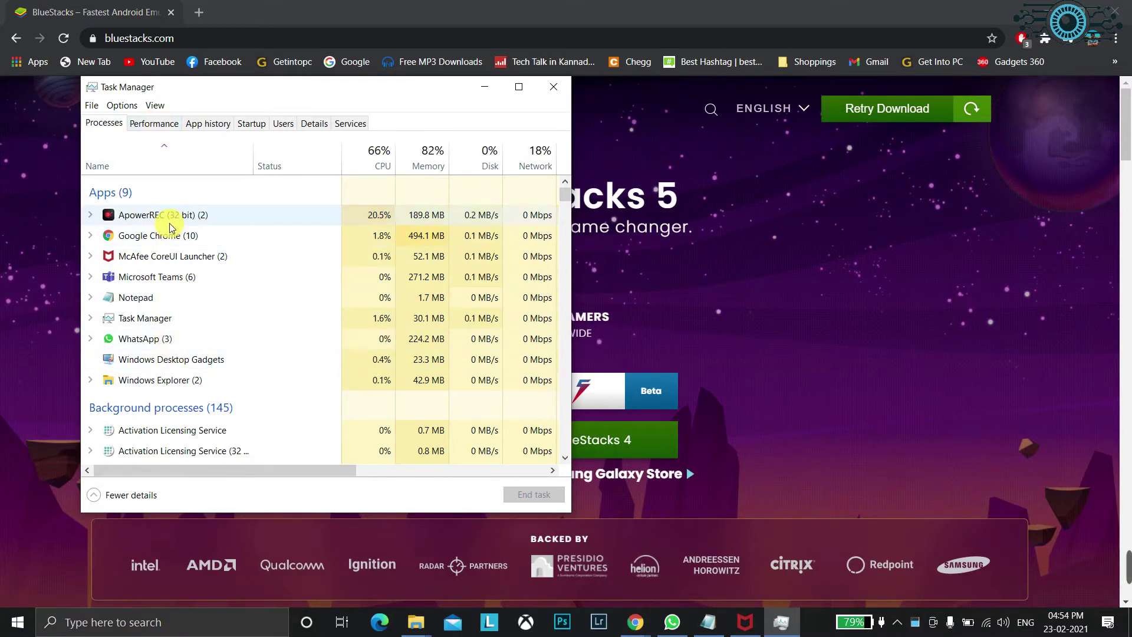
pyautogui.click(553, 86)
# Download the BlueStacks installer again using the BlueStacks 4 download option and open the downloaded file.
pyautogui.click(510, 441)
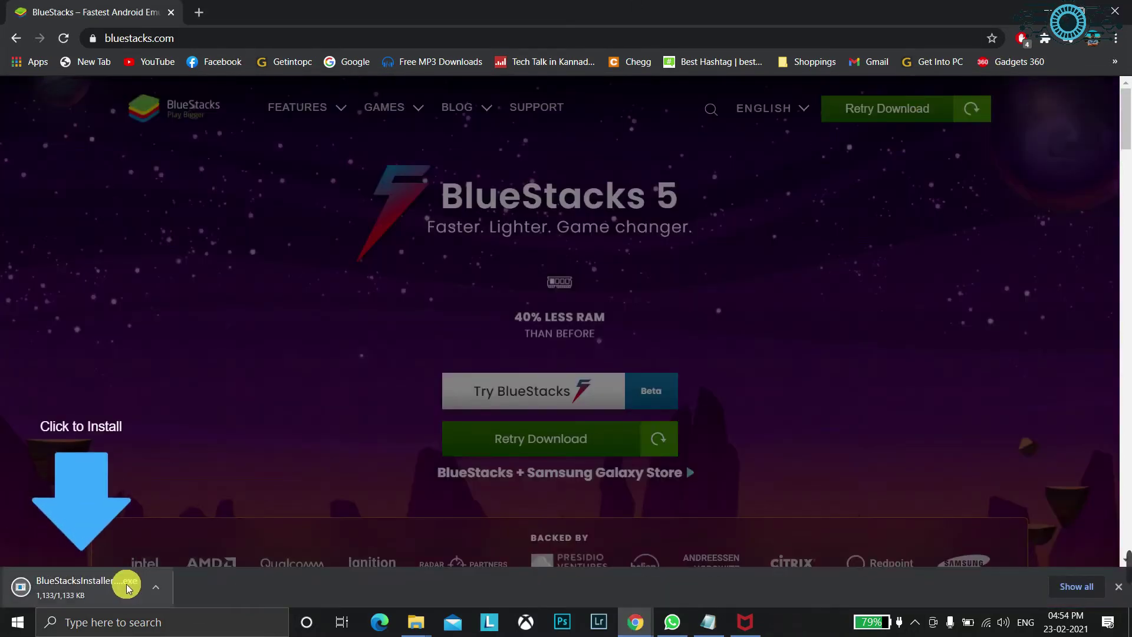
pyautogui.click(157, 588)
pyautogui.click(177, 494)
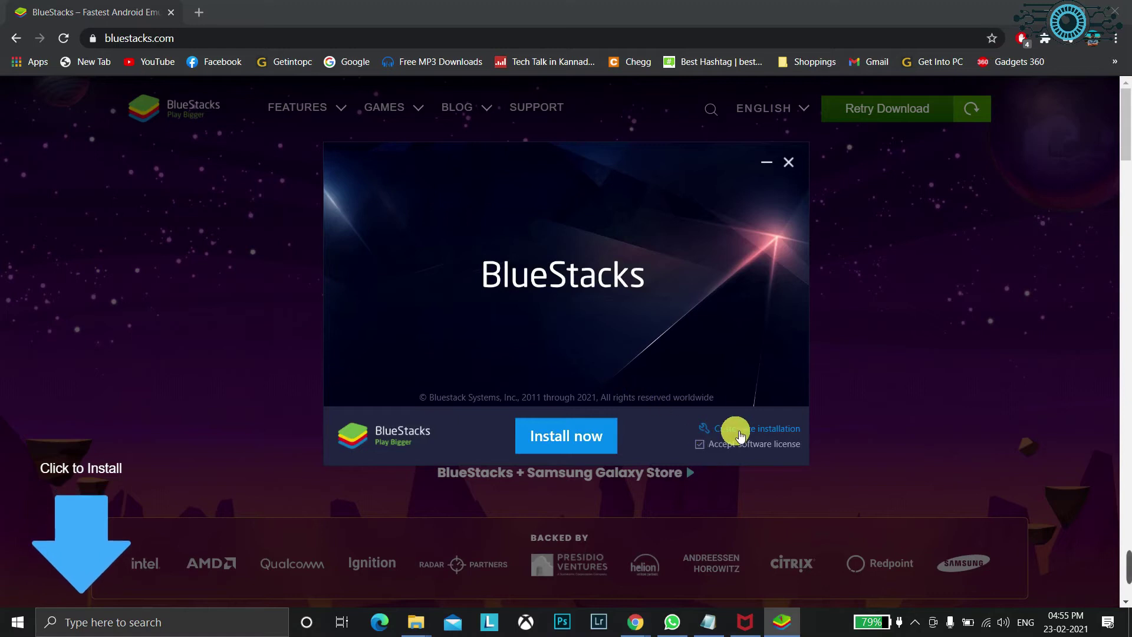
# Try to choose a folder on Data (D:) as the BlueStacks data path in the customized installation, and dismiss the installer error.
pyautogui.click(735, 426)
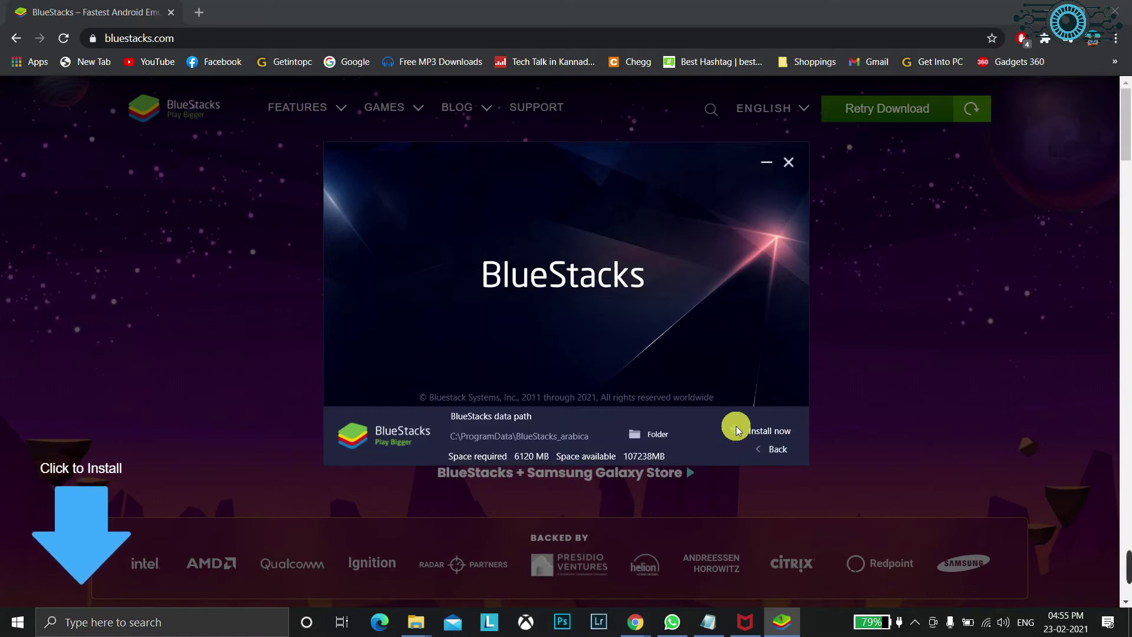
pyautogui.click(645, 434)
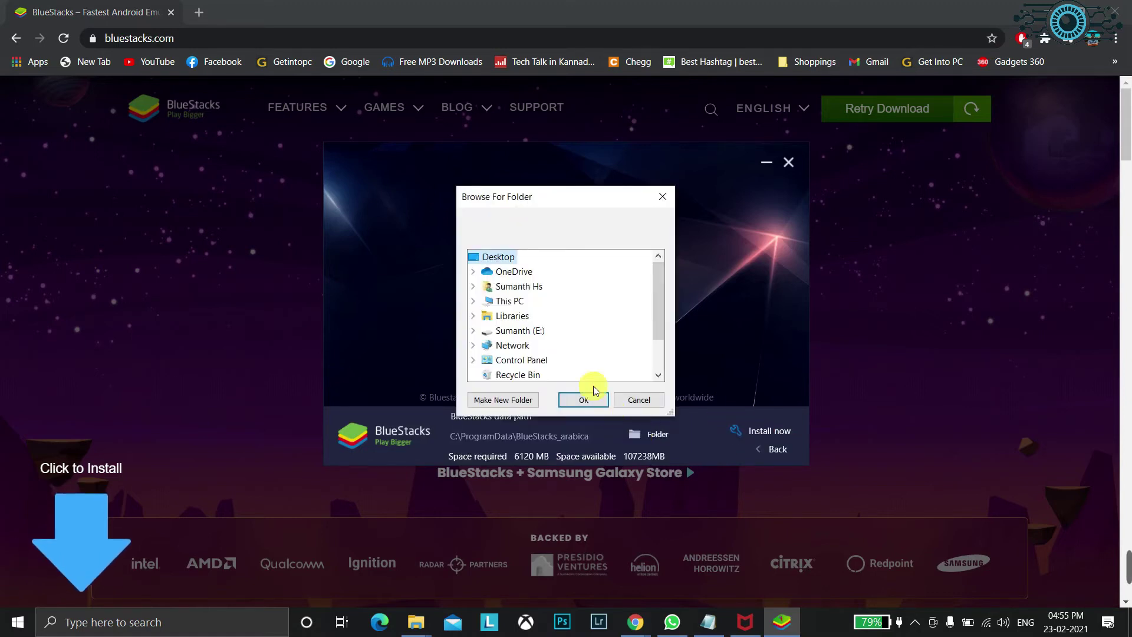
pyautogui.moveTo(655, 298); pyautogui.dragTo(657, 332)
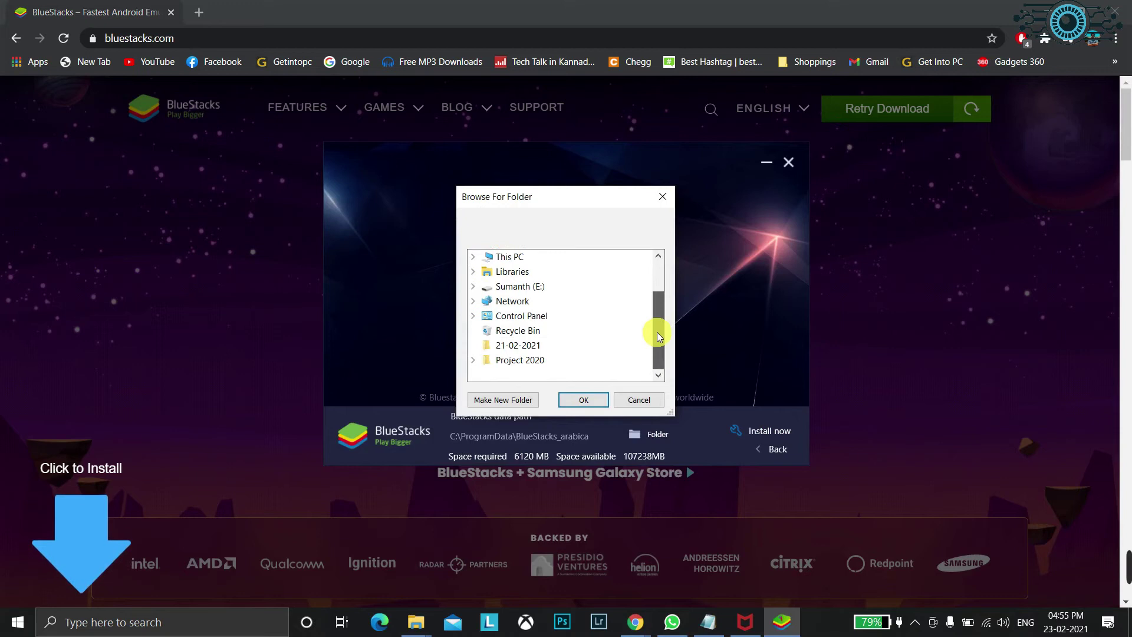
pyautogui.click(472, 257)
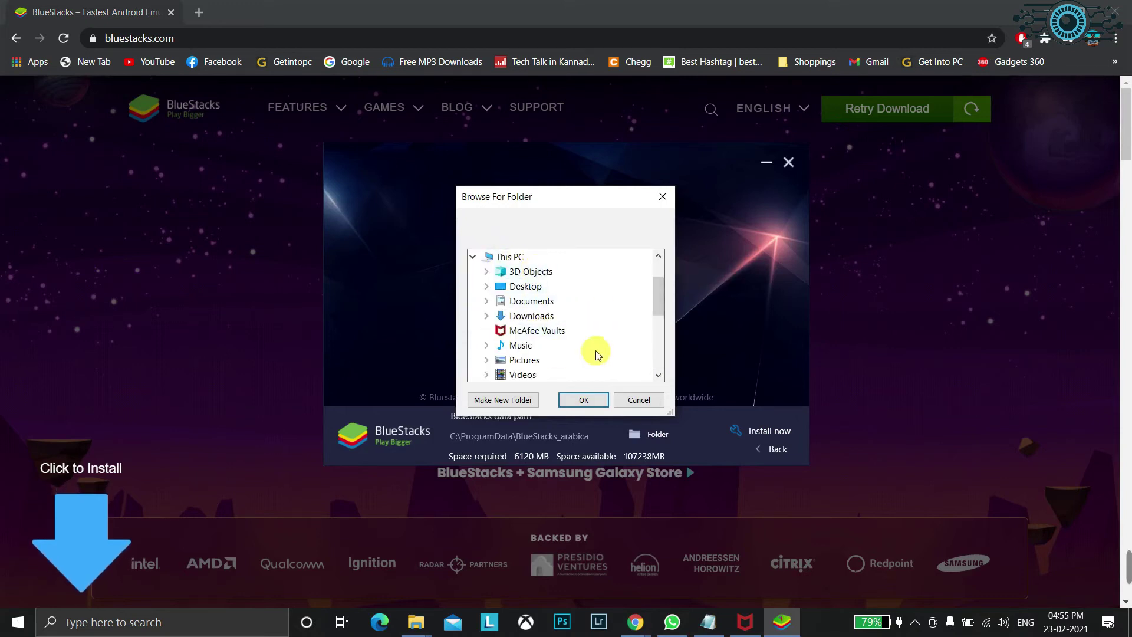
pyautogui.moveTo(654, 311); pyautogui.dragTo(660, 330)
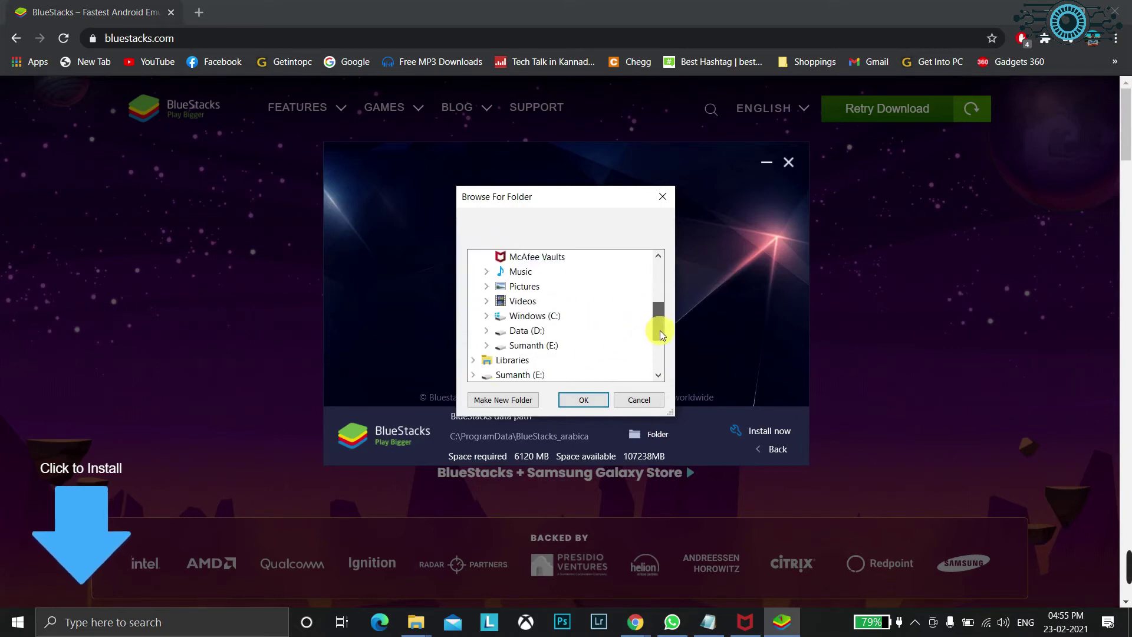
pyautogui.doubleClick(526, 331)
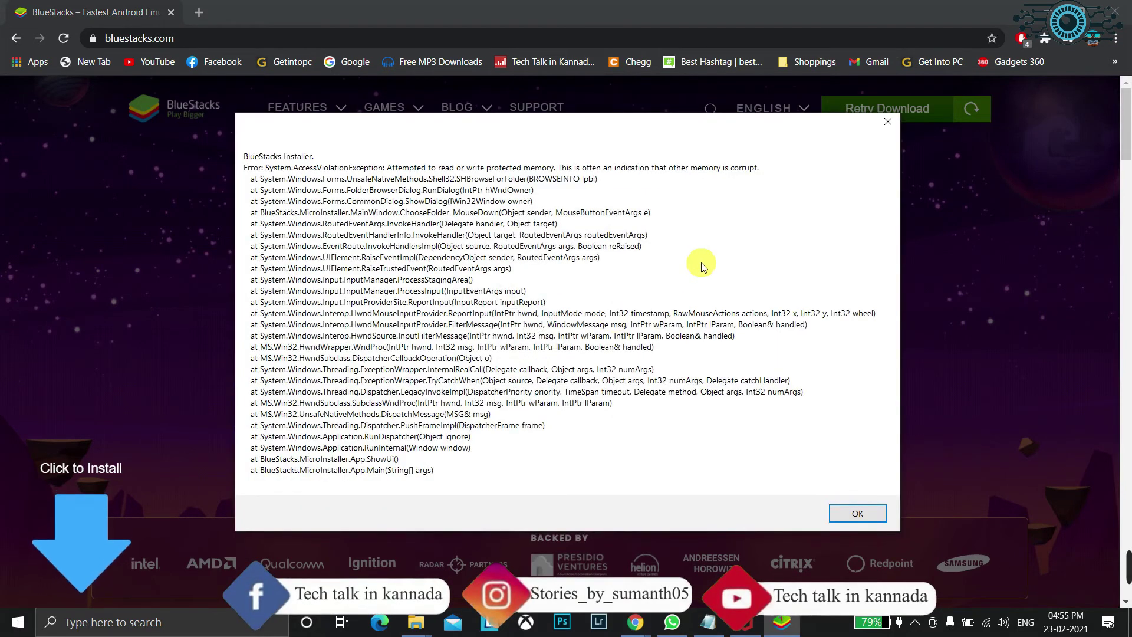
pyautogui.click(886, 121)
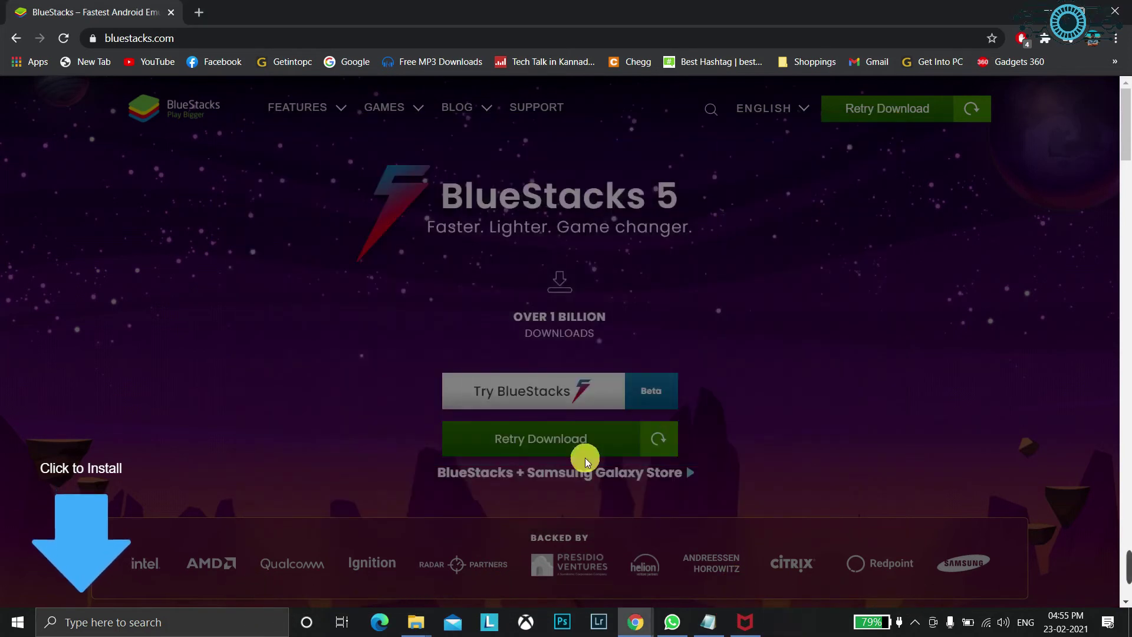
# Minimize Chrome and launch the first BlueStacks installer from the Downloads folder in File Explorer.
pyautogui.click(1059, 12)
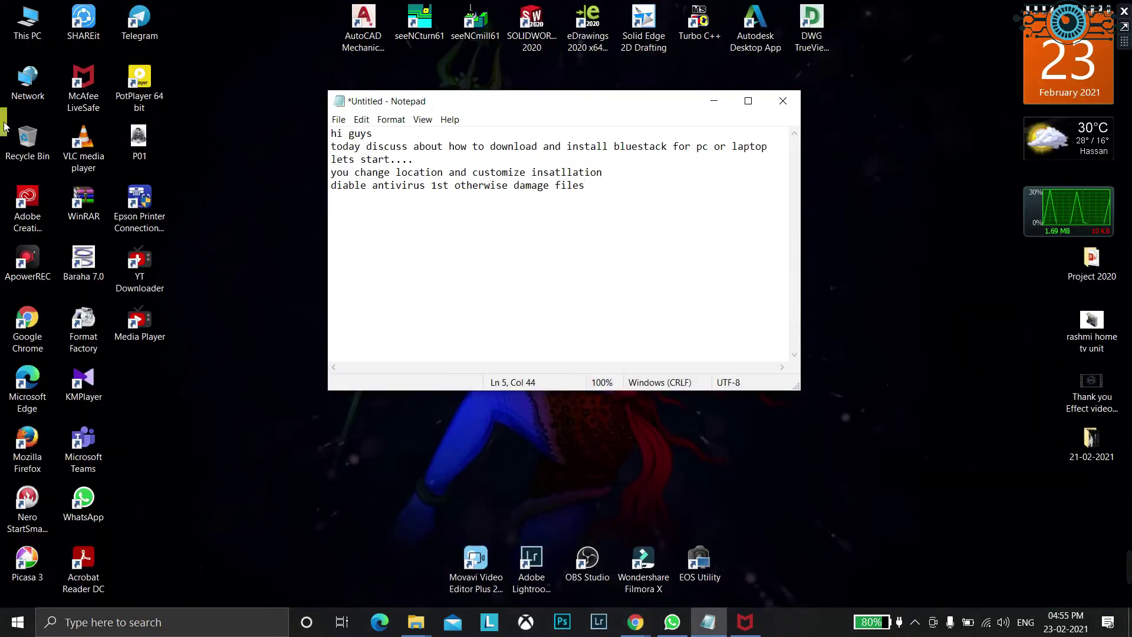
pyautogui.doubleClick(28, 33)
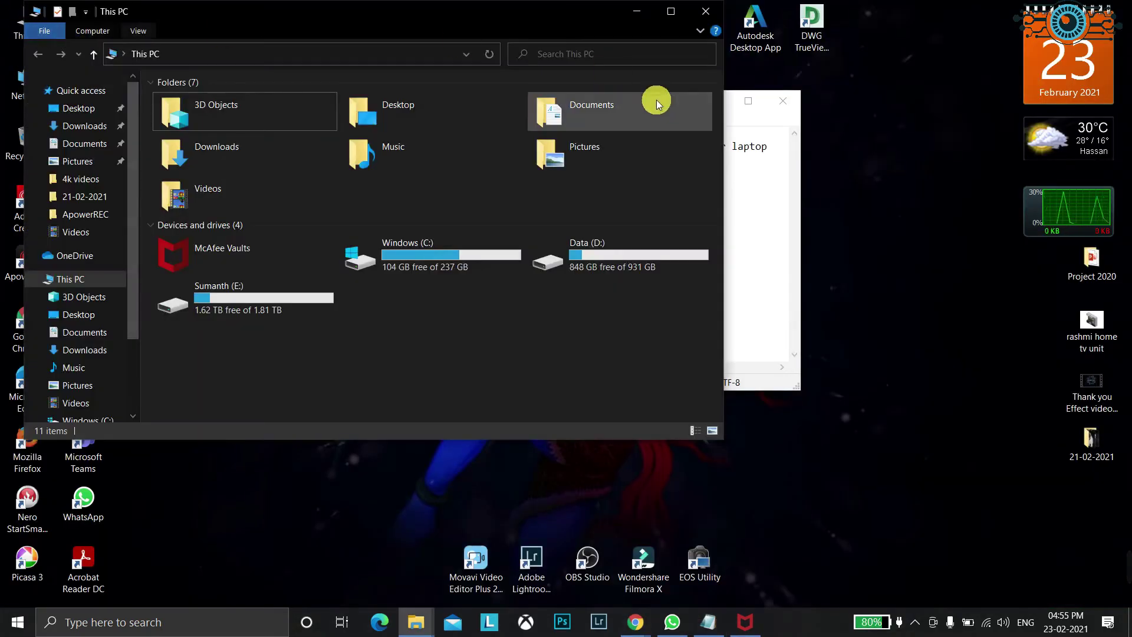
pyautogui.doubleClick(251, 143)
pyautogui.click(242, 125)
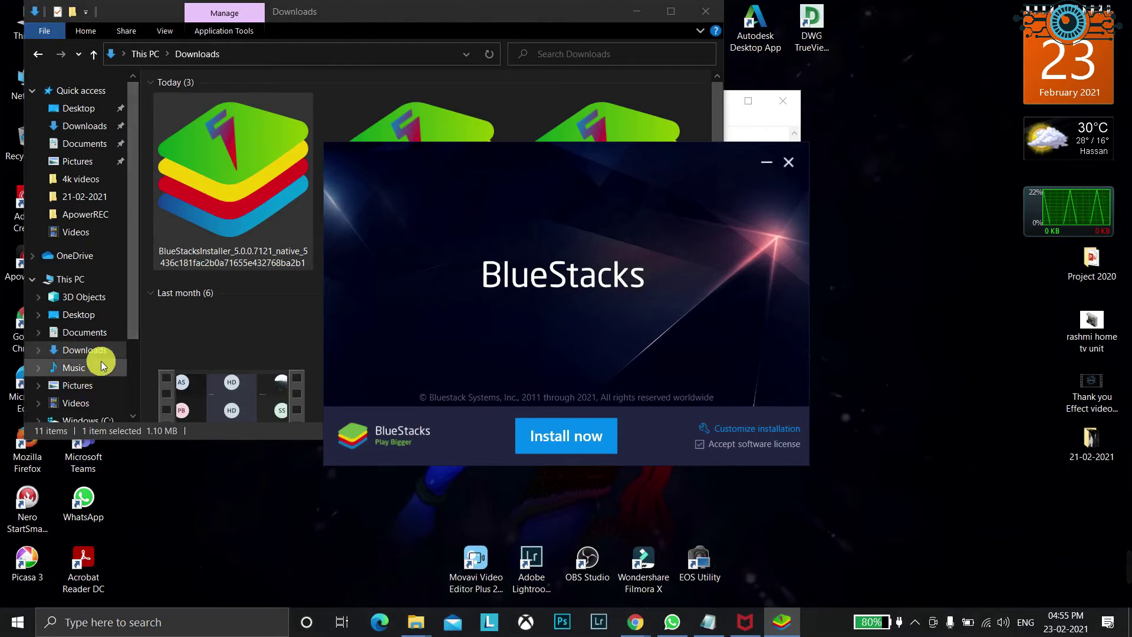
# Create a folder with the default name "New folder" on the Data (D:) drive and open it.
pyautogui.moveTo(132, 320); pyautogui.dragTo(132, 372)
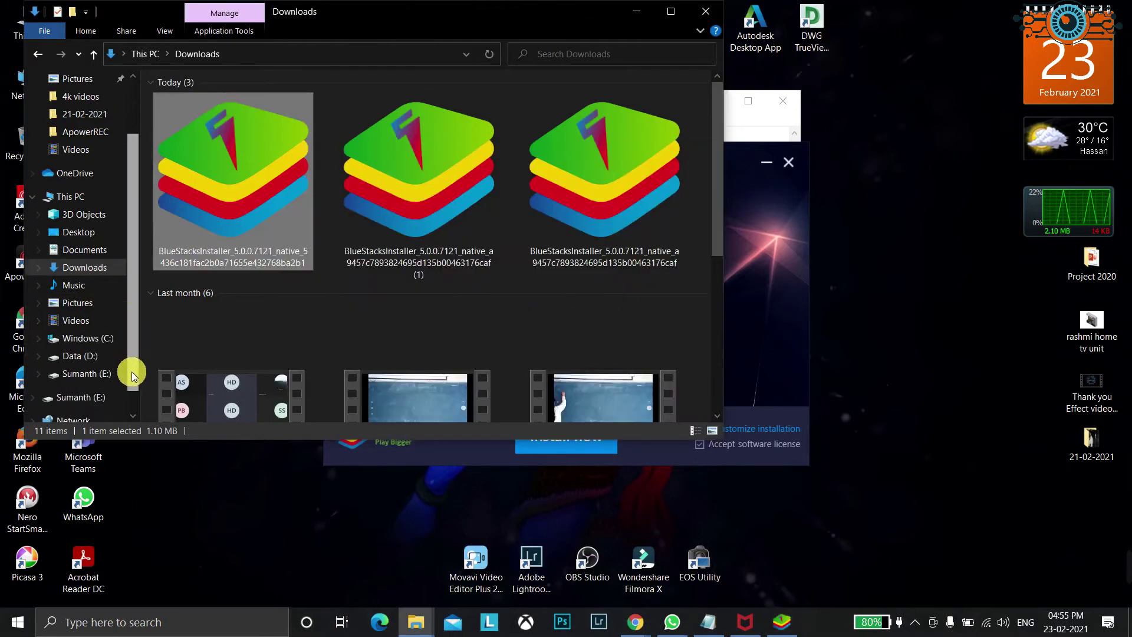
pyautogui.click(87, 361)
pyautogui.rightClick(243, 362)
pyautogui.moveTo(376, 543)
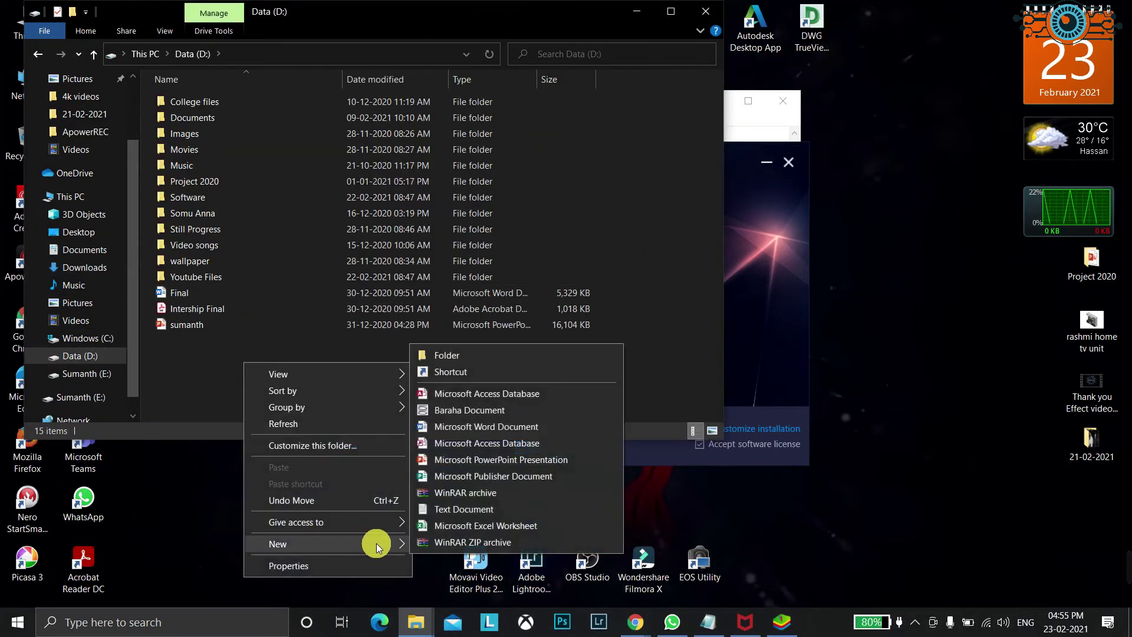
pyautogui.click(443, 356)
pyautogui.click(359, 344)
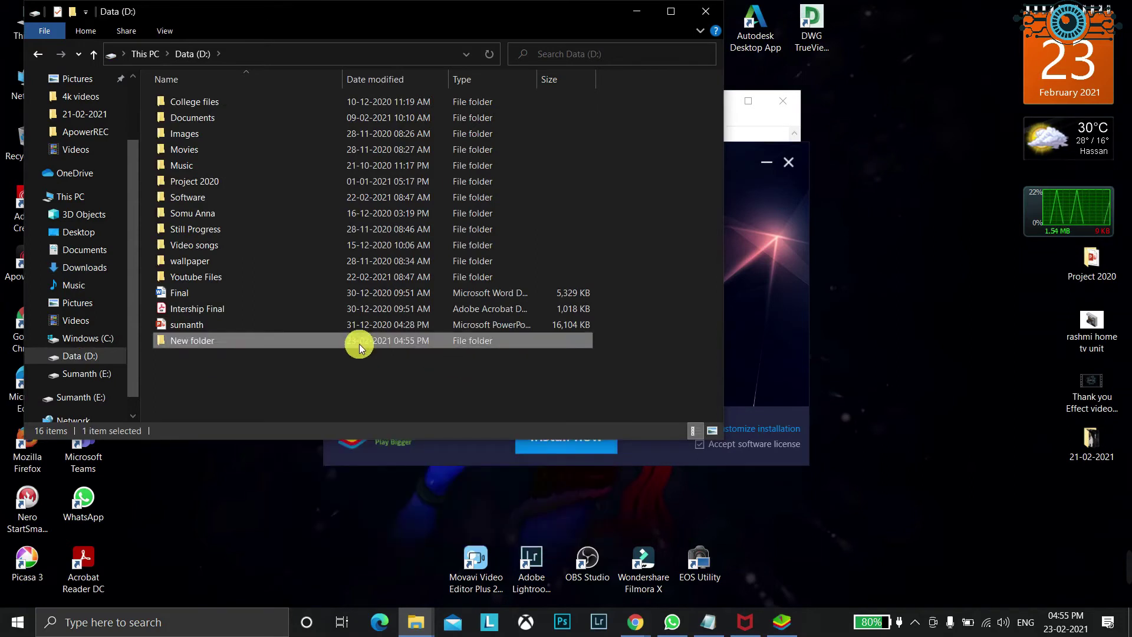
pyautogui.doubleClick(359, 345)
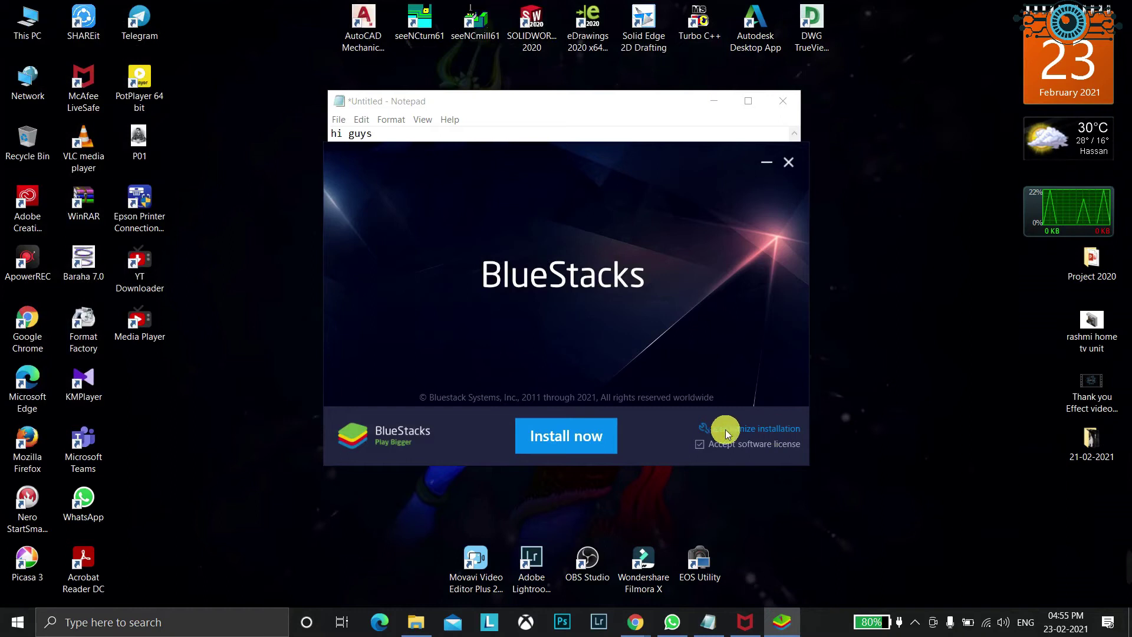
# Customize the BlueStacks installation to use New folder on Data (D:) as the data path, and start installing.
pyautogui.click(726, 434)
pyautogui.click(649, 433)
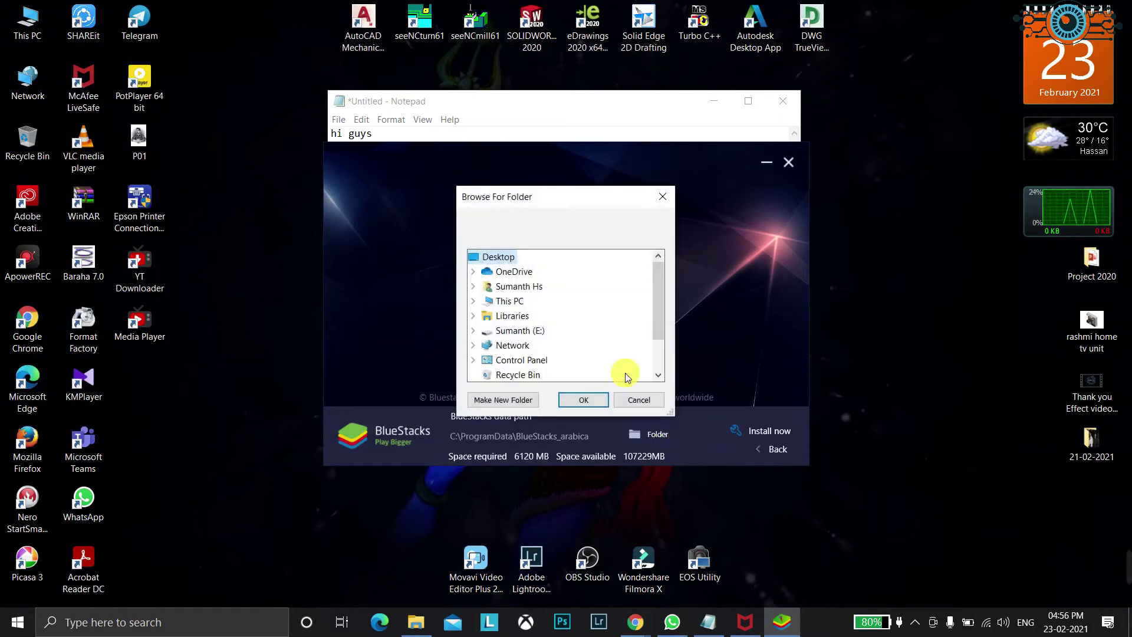
pyautogui.click(659, 332)
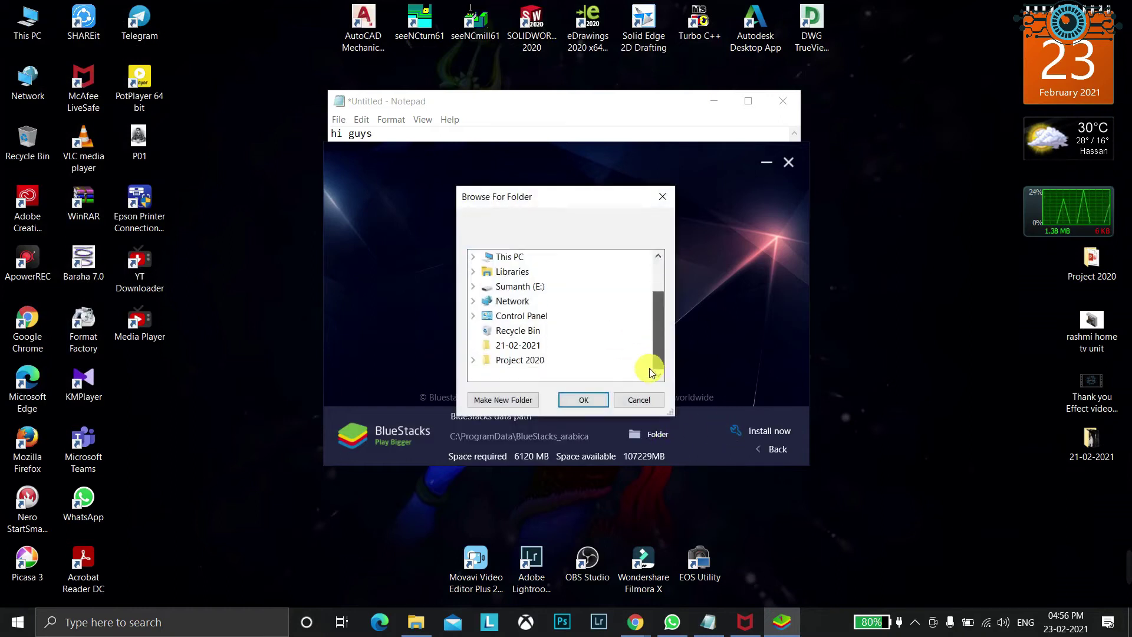
pyautogui.click(473, 257)
pyautogui.moveTo(652, 298)
pyautogui.mouseDown()
pyautogui.moveTo(659, 349)
pyautogui.moveTo(657, 316)
pyautogui.mouseUp()
pyautogui.click(484, 286)
pyautogui.click(561, 307)
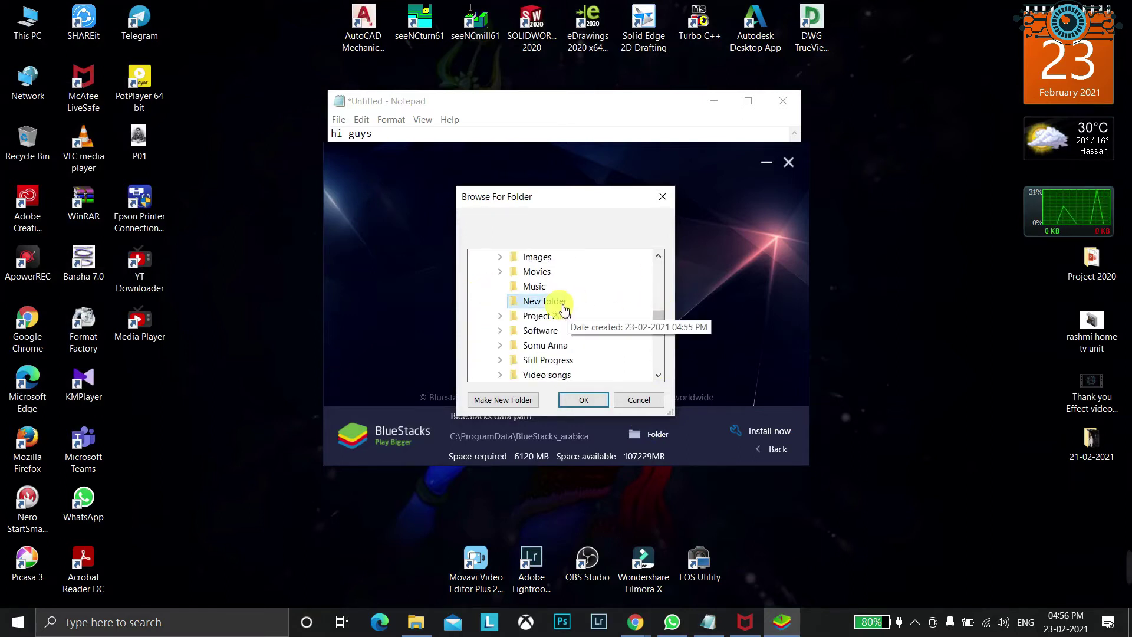
pyautogui.click(583, 398)
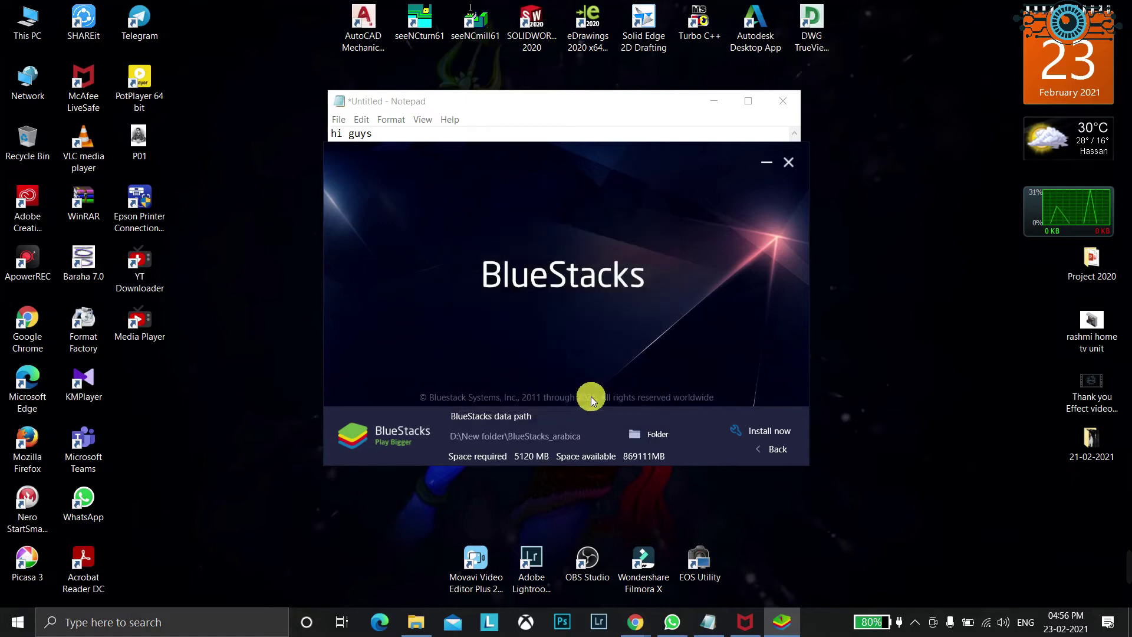
pyautogui.click(764, 427)
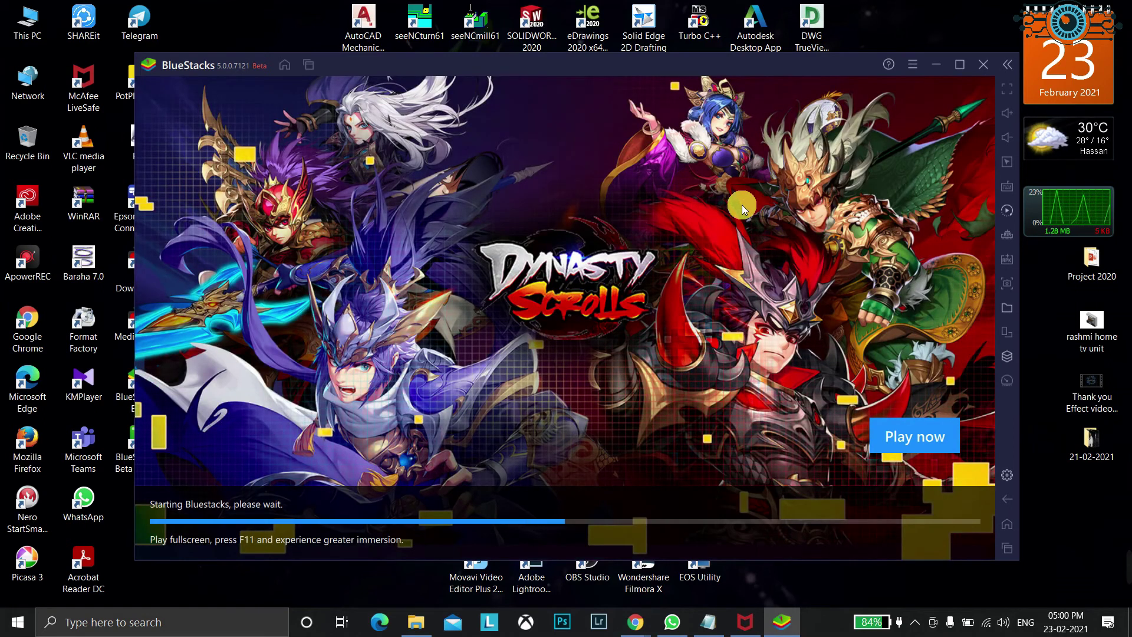
# Maximize the BlueStacks window and view the Settings system app and the Play Store, returning to the home screen after each.
pyautogui.click(957, 66)
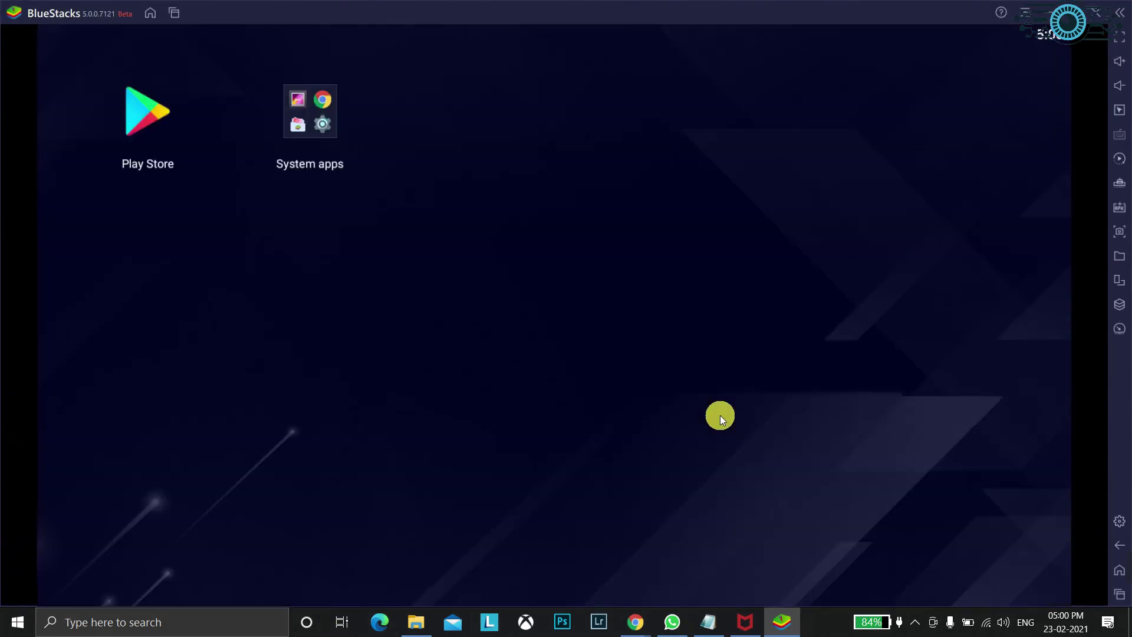
pyautogui.click(320, 121)
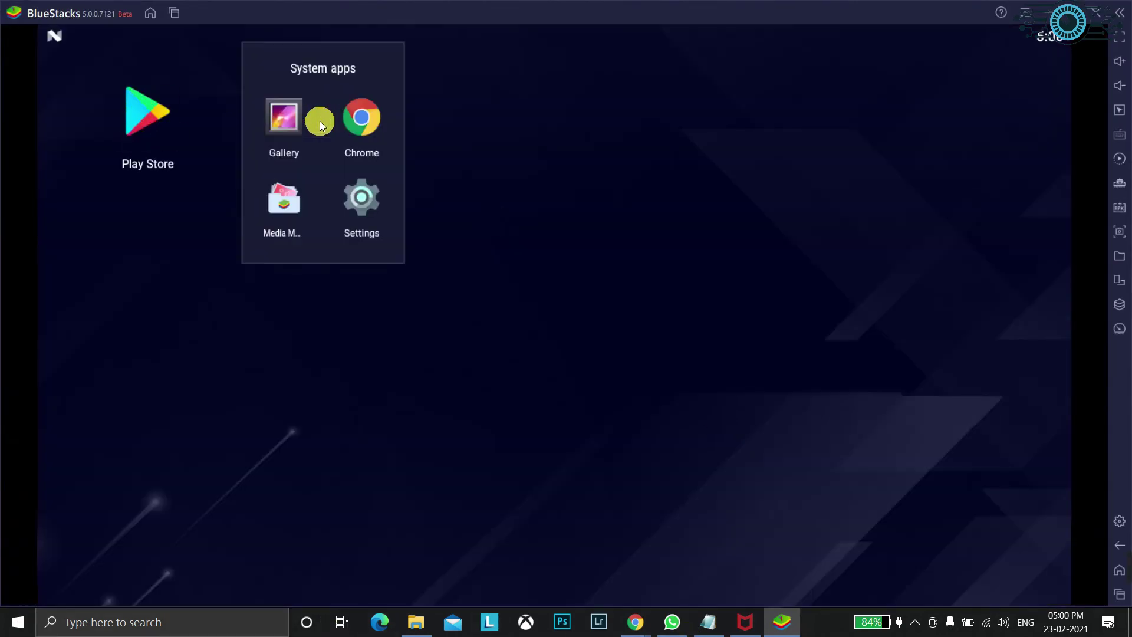
pyautogui.click(354, 207)
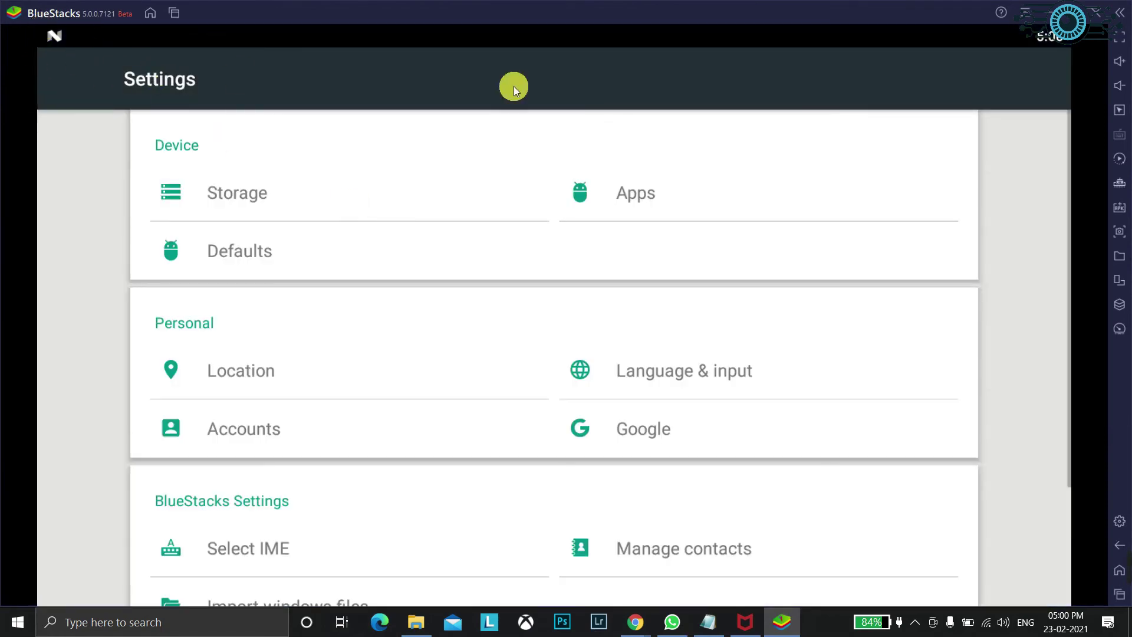
pyautogui.press('Escape')
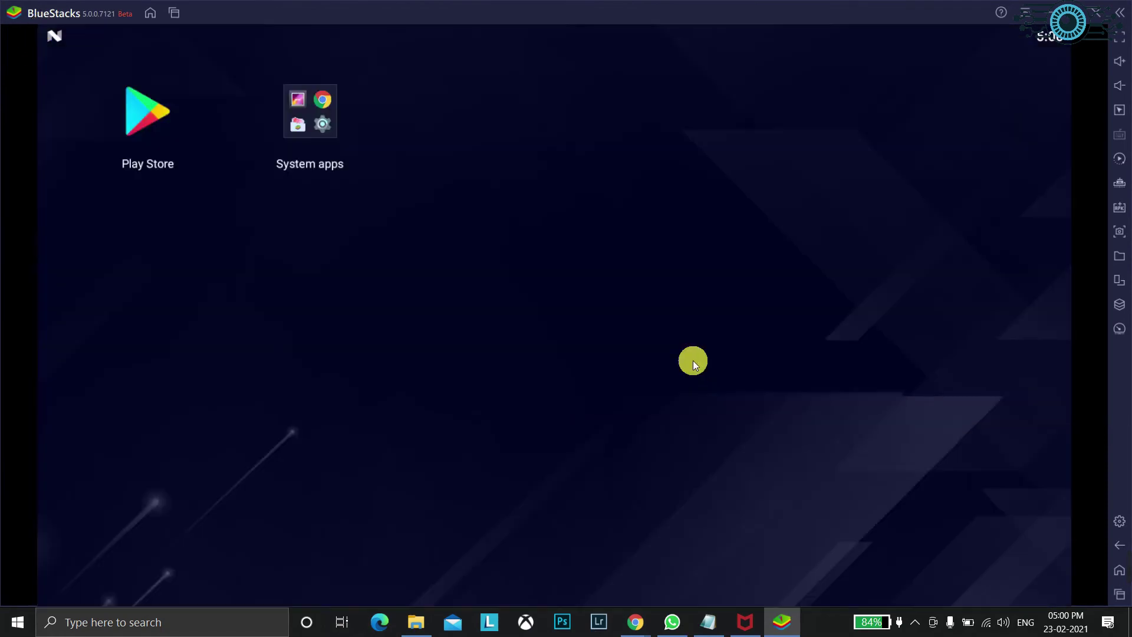
pyautogui.click(162, 115)
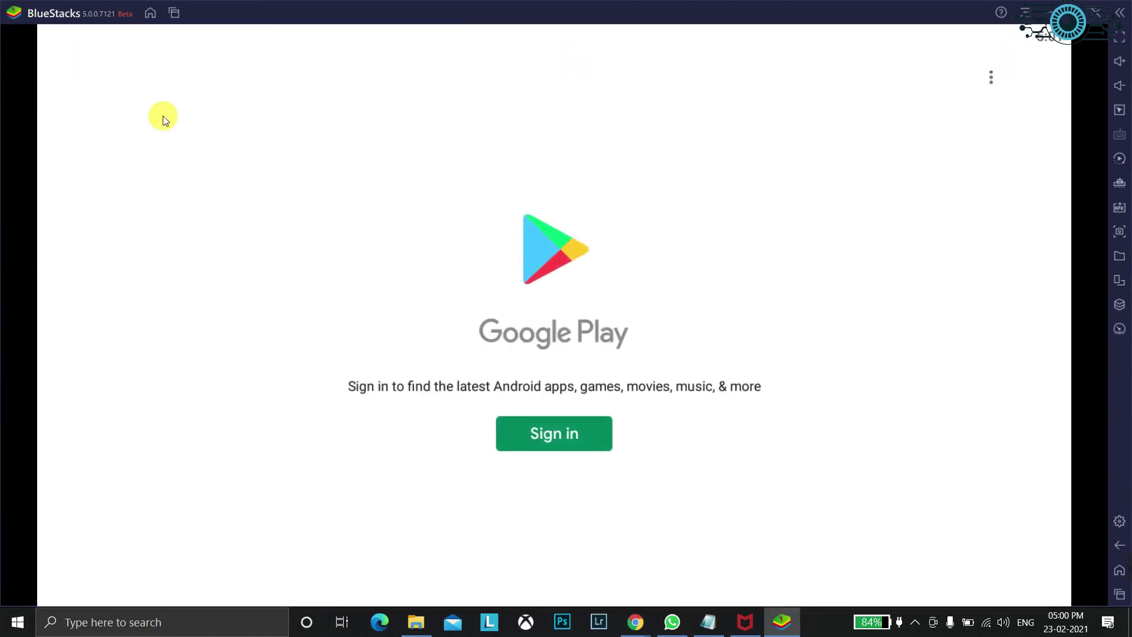
pyautogui.press('Escape')
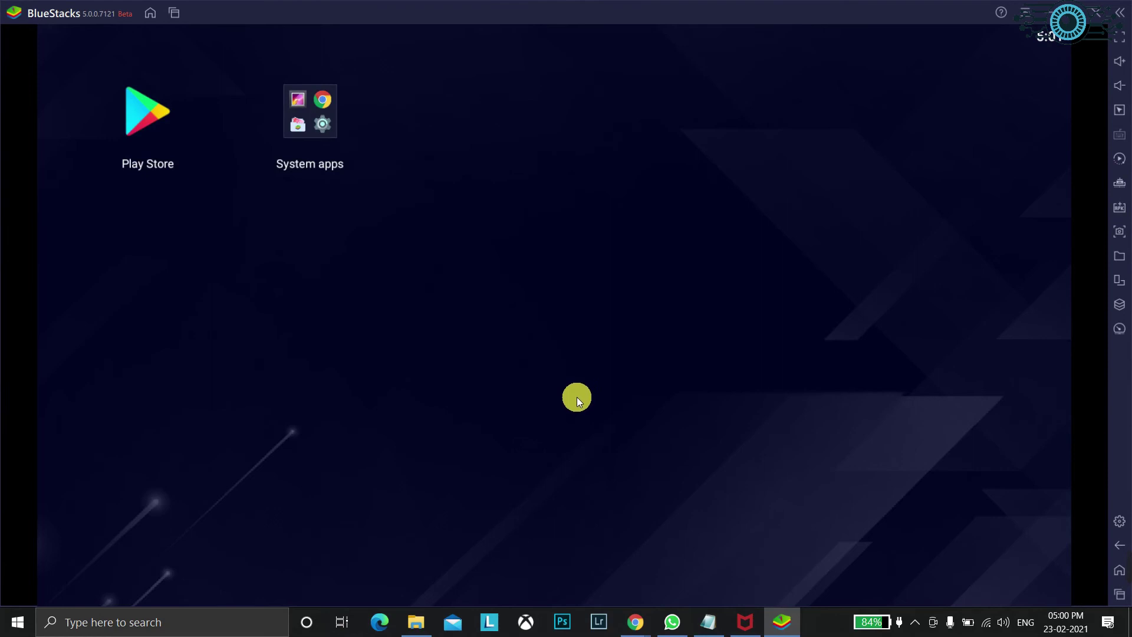
# Open the BlueStacks settings and examine the memory and CPU allocation options under Performance.
pyautogui.click(1019, 12)
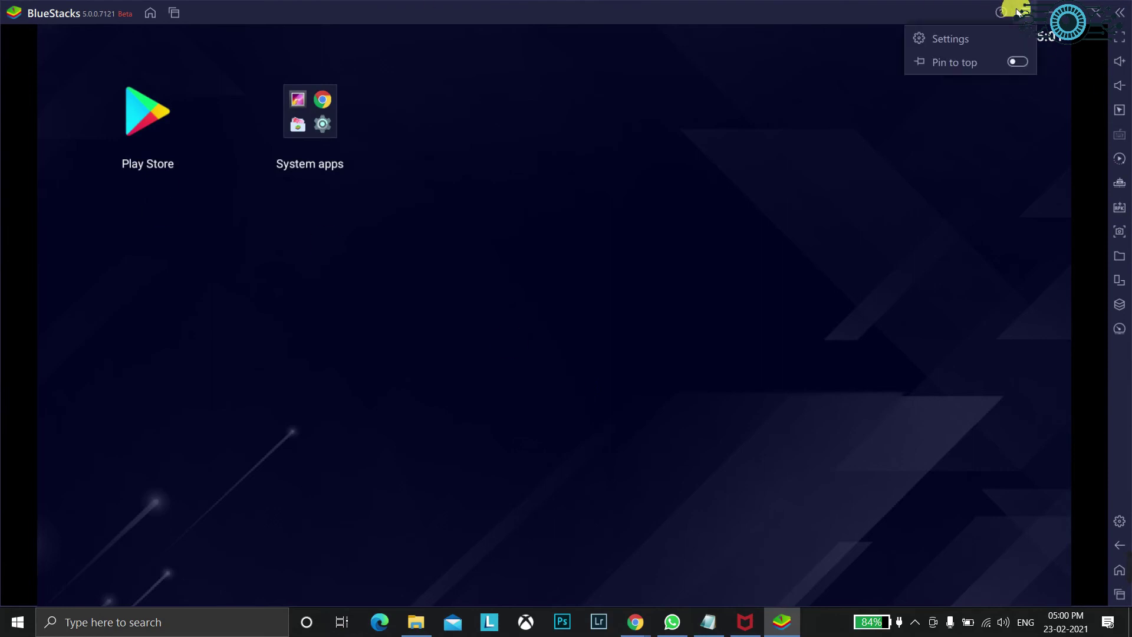
pyautogui.click(992, 37)
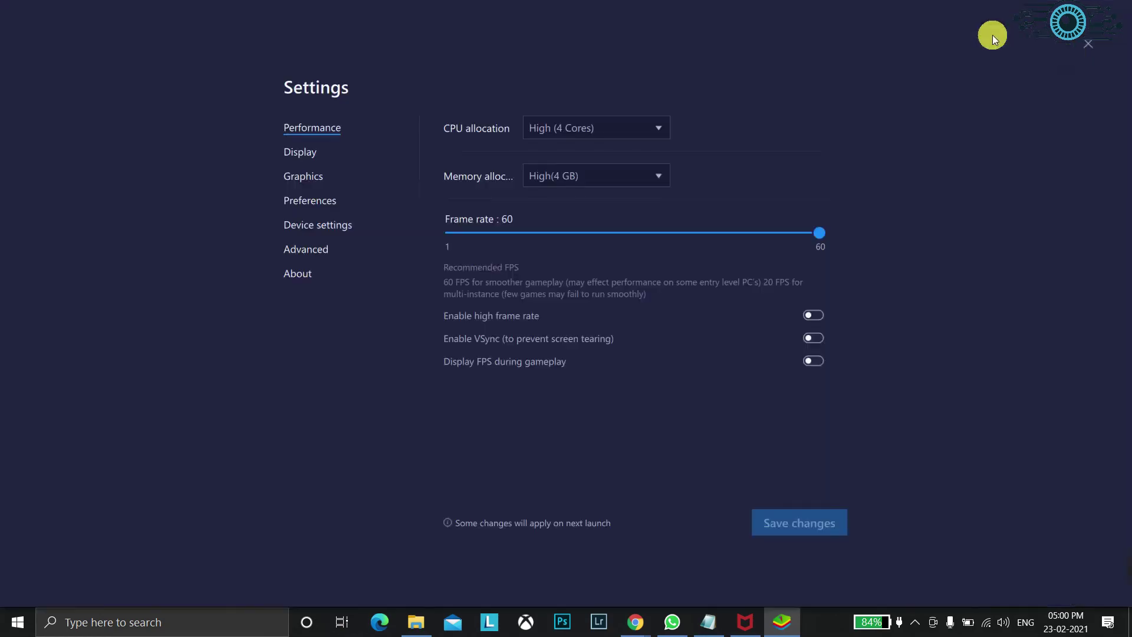
pyautogui.click(632, 184)
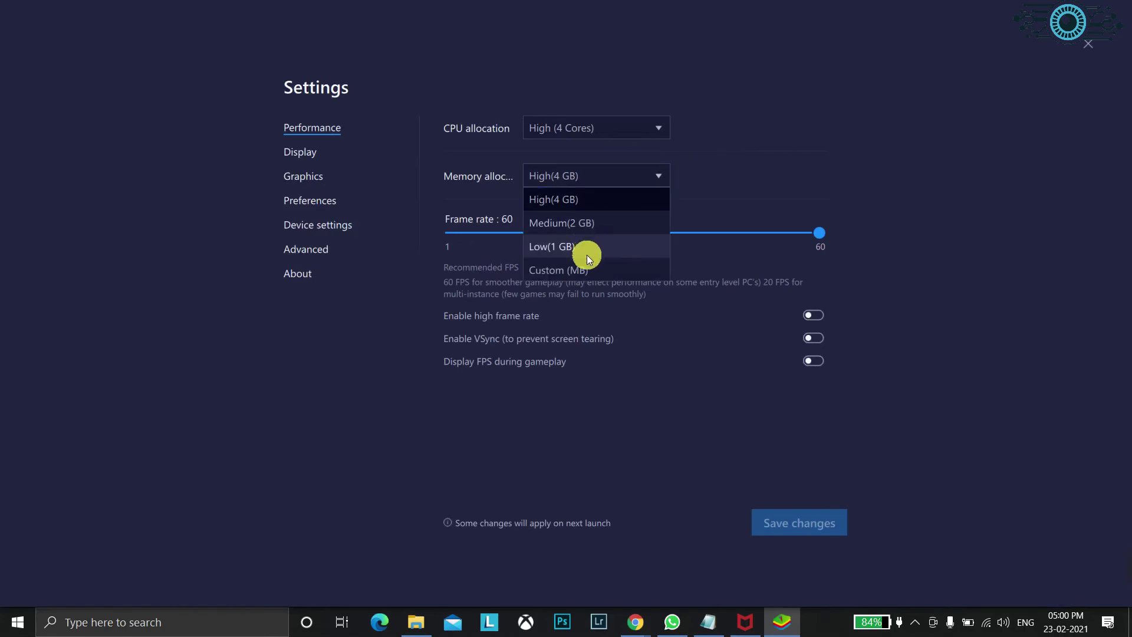
pyautogui.click(616, 206)
pyautogui.click(619, 123)
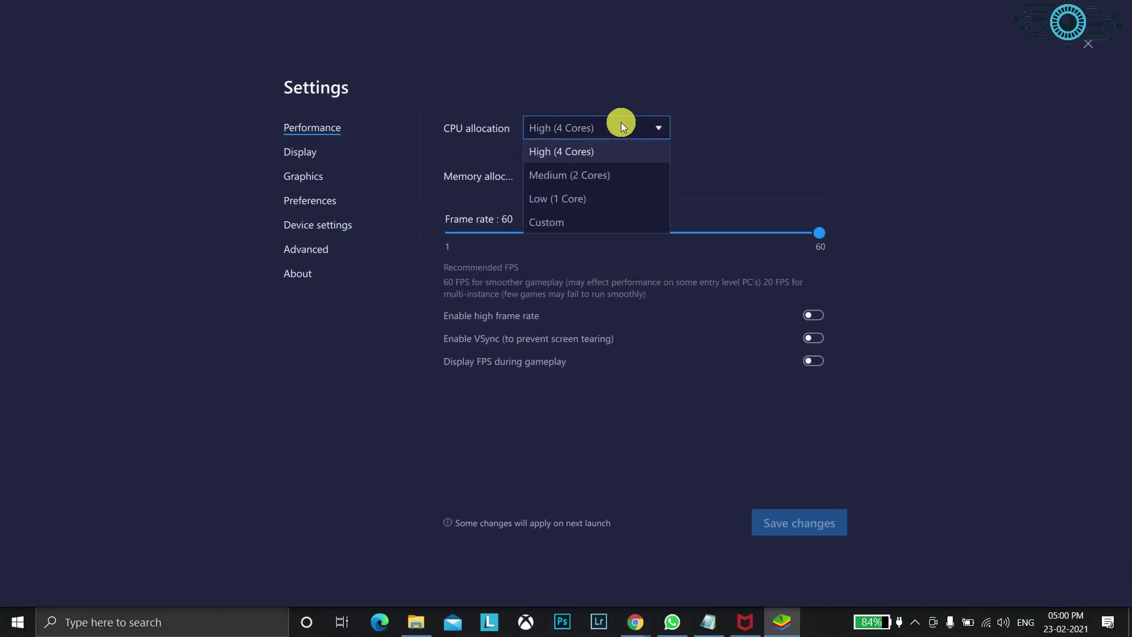
pyautogui.click(727, 105)
pyautogui.click(637, 124)
pyautogui.click(716, 63)
# Examine the ASTC texture options in the Graphics settings and the language options in Preferences, keeping English (United States).
pyautogui.click(312, 178)
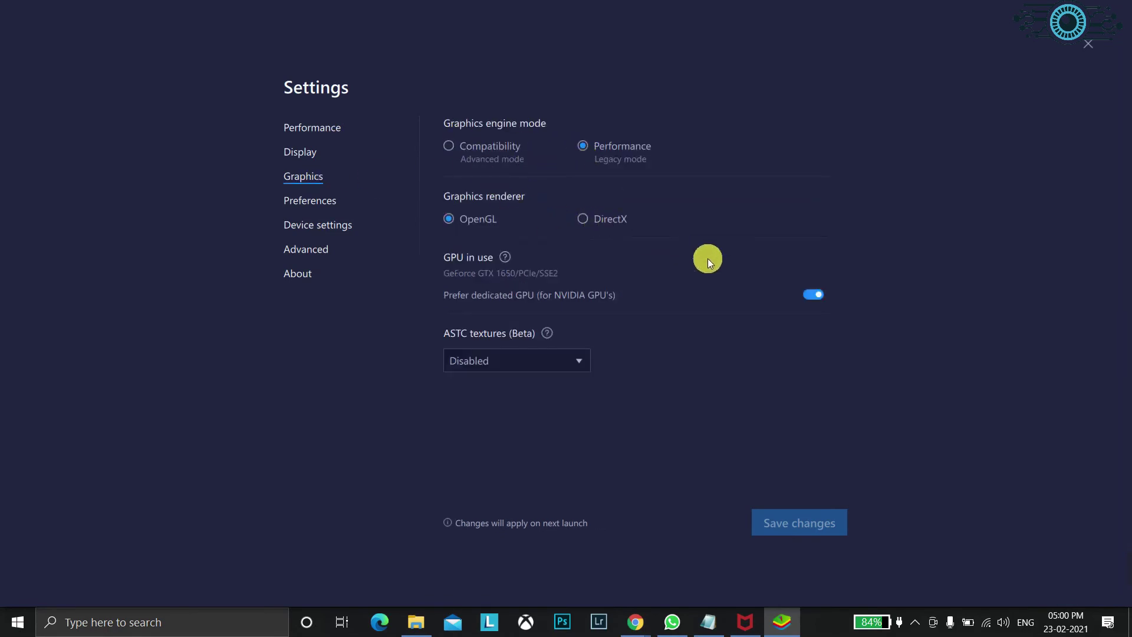
pyautogui.click(563, 370)
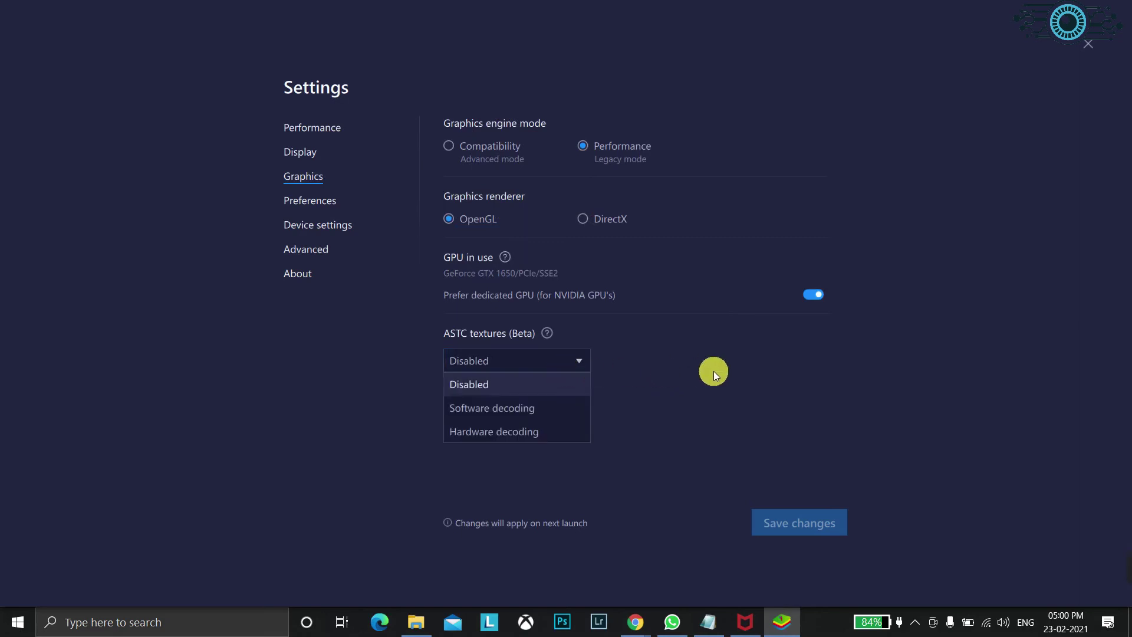
pyautogui.click(713, 370)
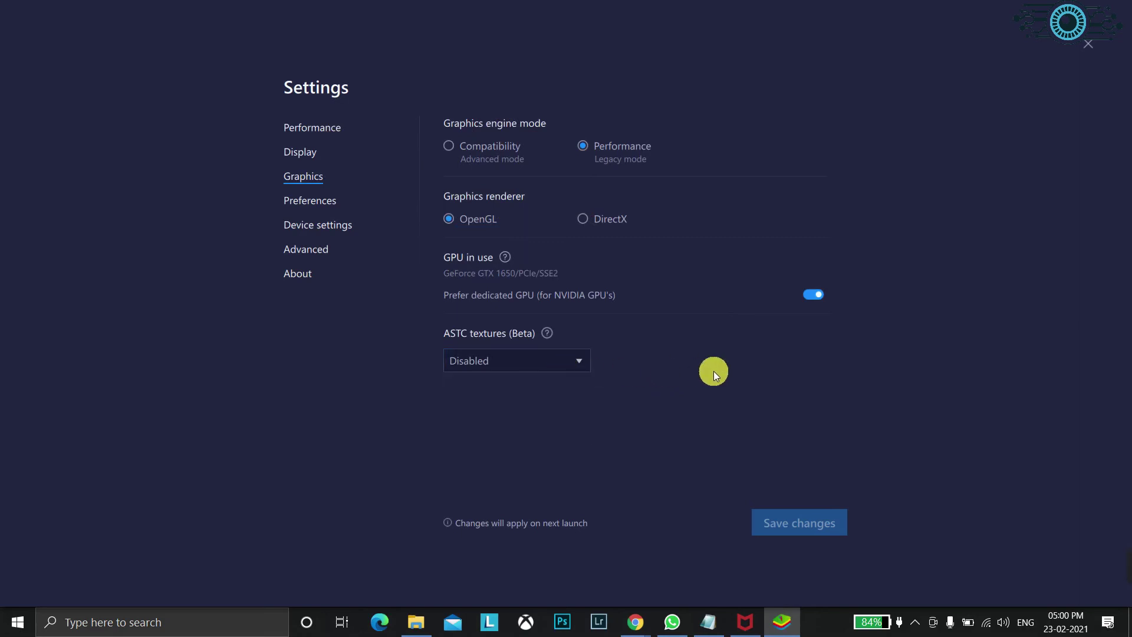
pyautogui.click(301, 204)
pyautogui.click(557, 148)
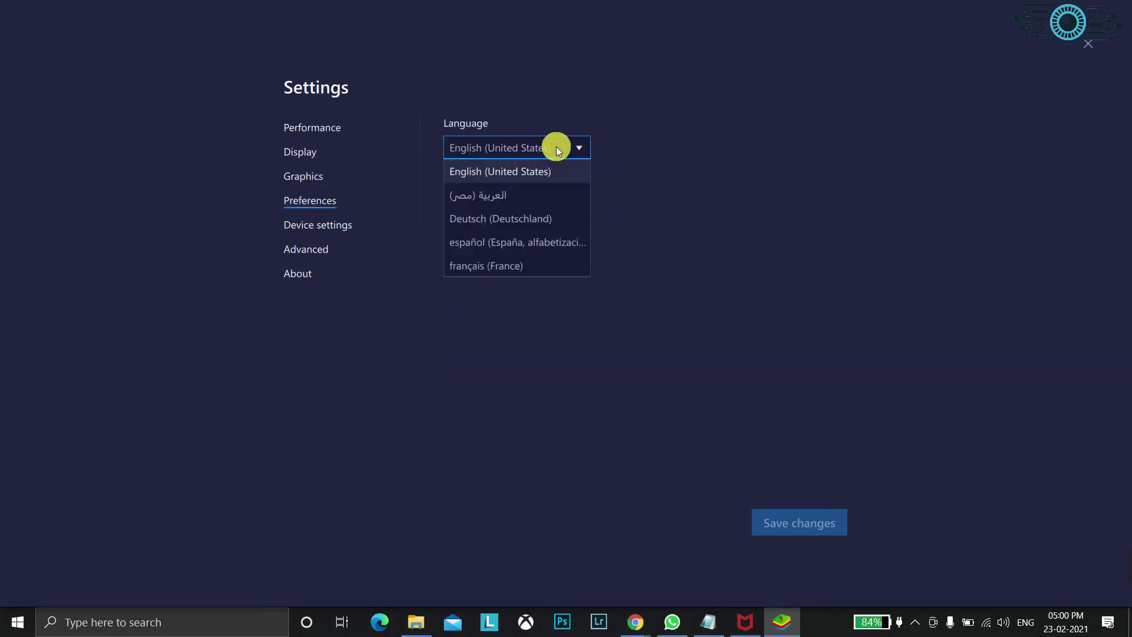
pyautogui.click(534, 175)
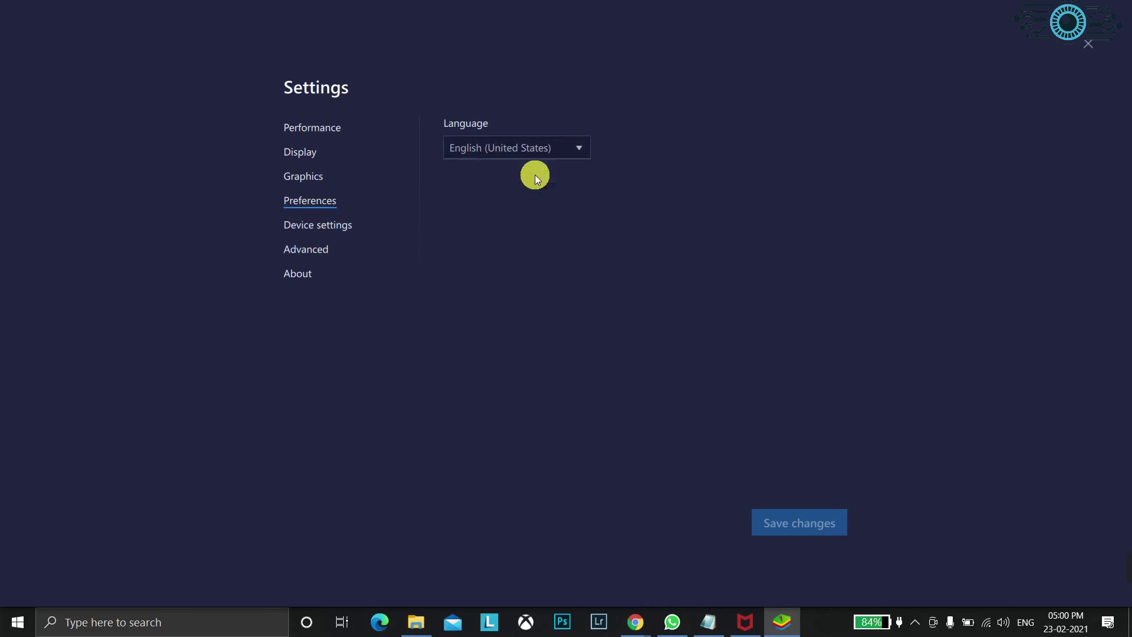
# Set the device profile to Asus ROG 2 and the network provider to AIRTEL, and save the changes.
pyautogui.click(332, 223)
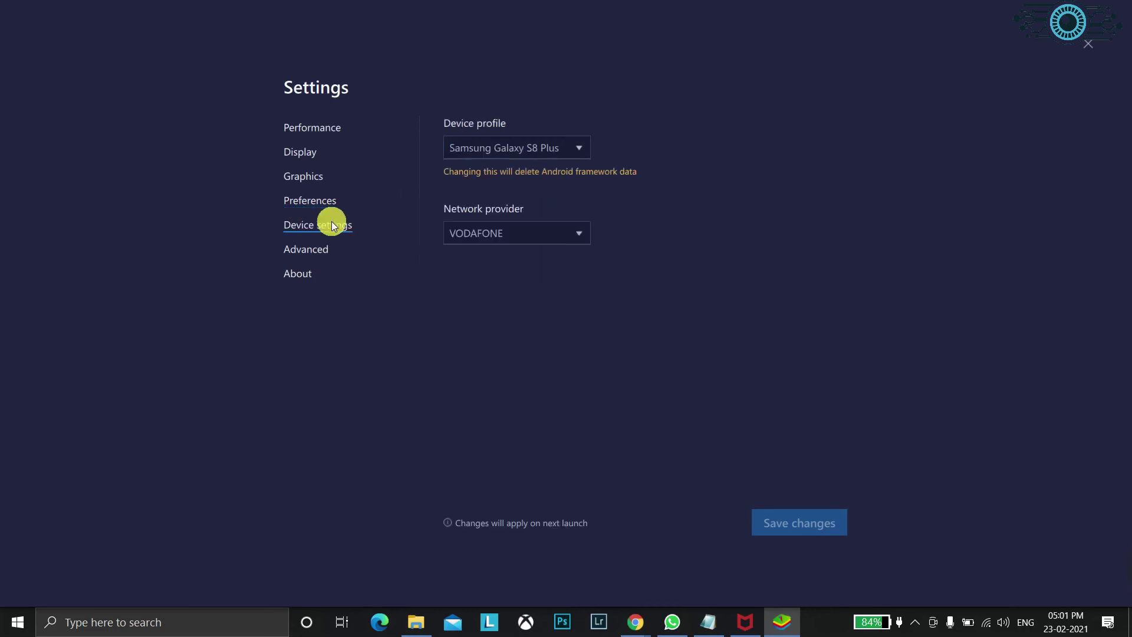
pyautogui.click(569, 147)
pyautogui.scroll(3, 545, 236)
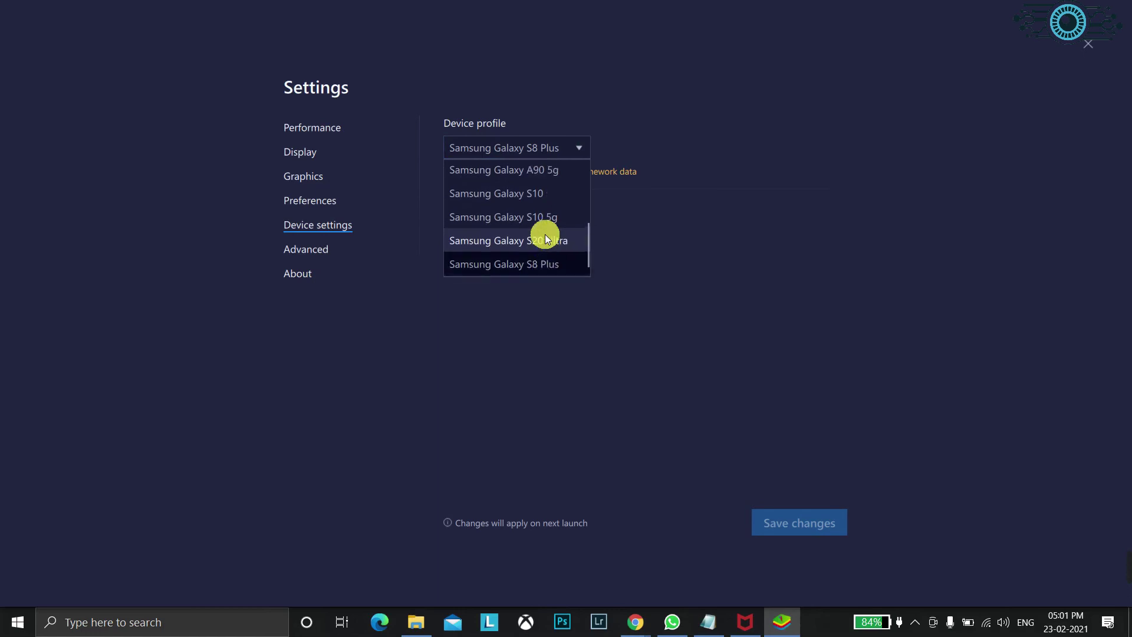
pyautogui.scroll(2, 544, 230)
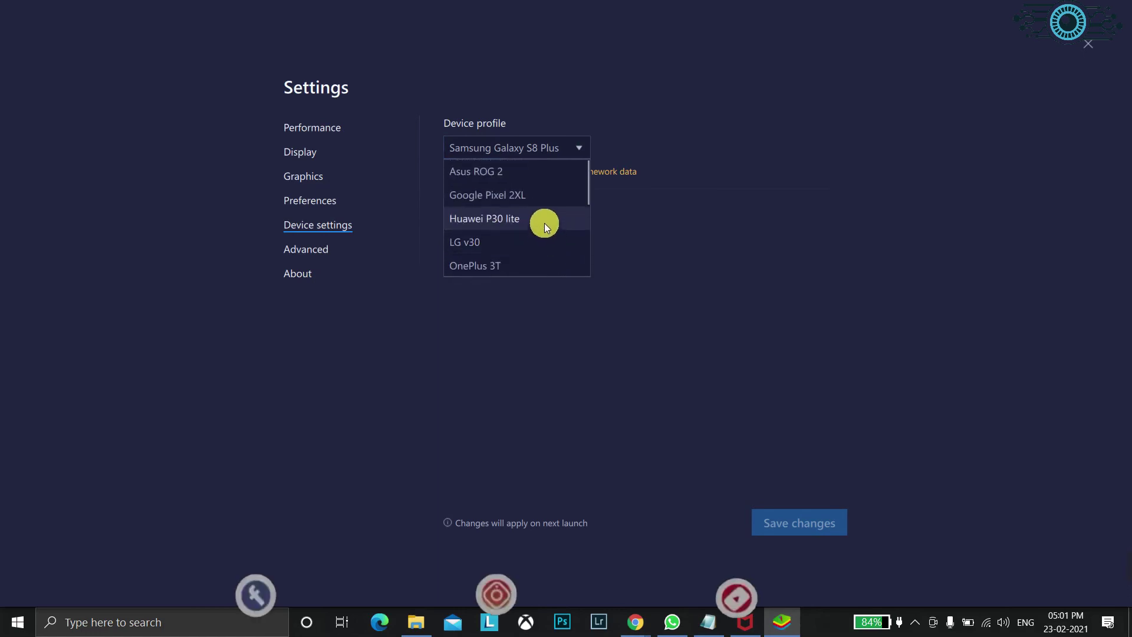
pyautogui.scroll(-1, 534, 194)
pyautogui.scroll(1, 536, 203)
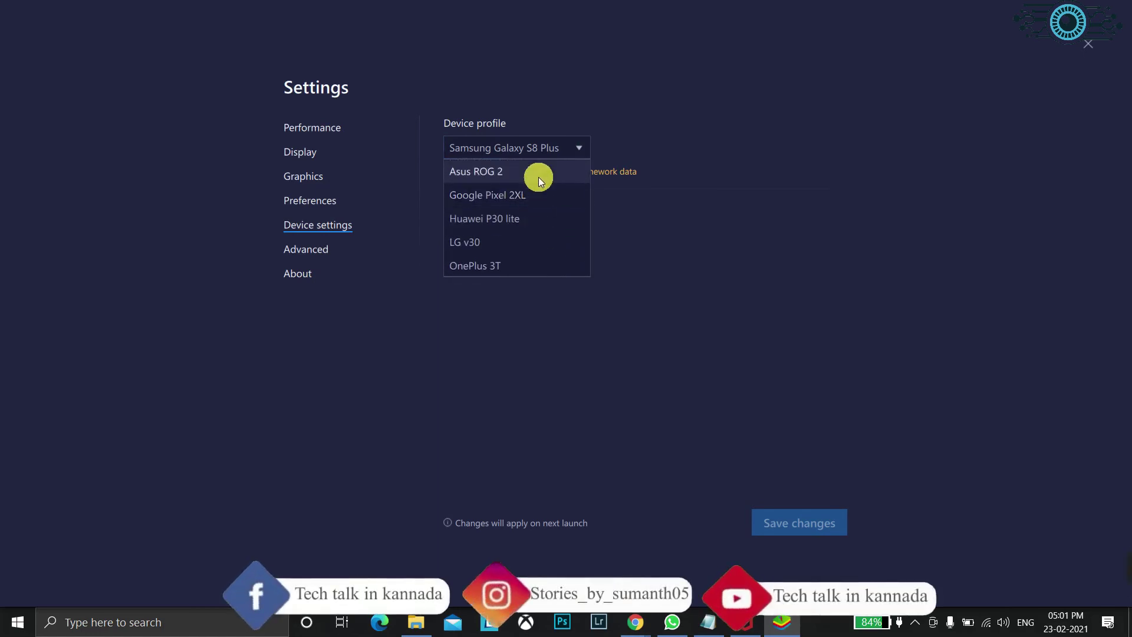
pyautogui.click(539, 177)
pyautogui.click(537, 225)
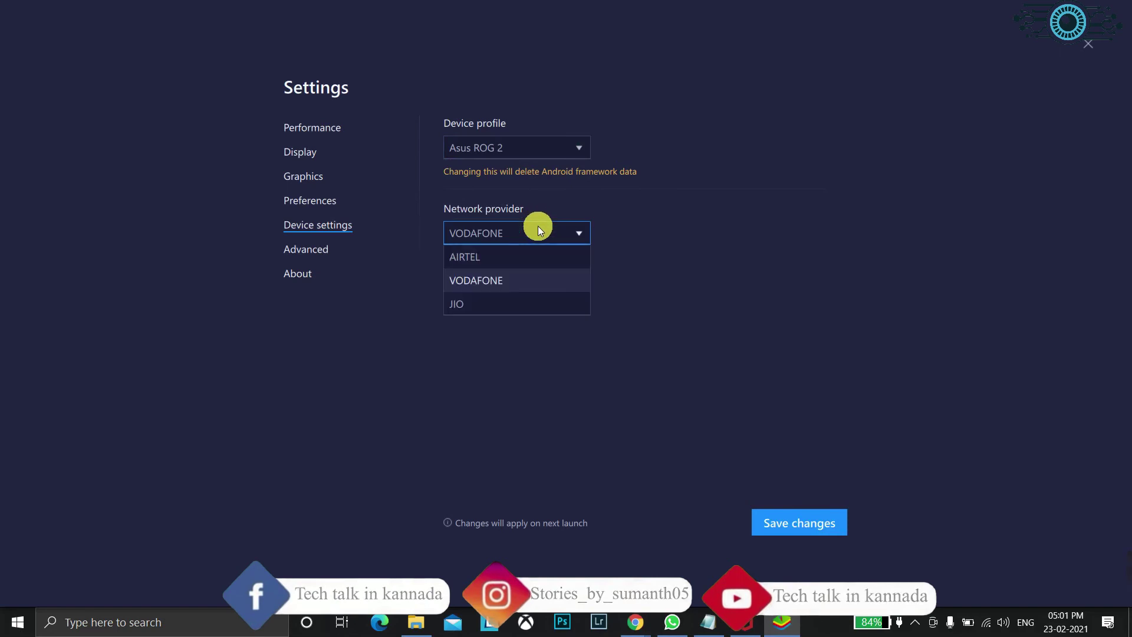
pyautogui.click(520, 252)
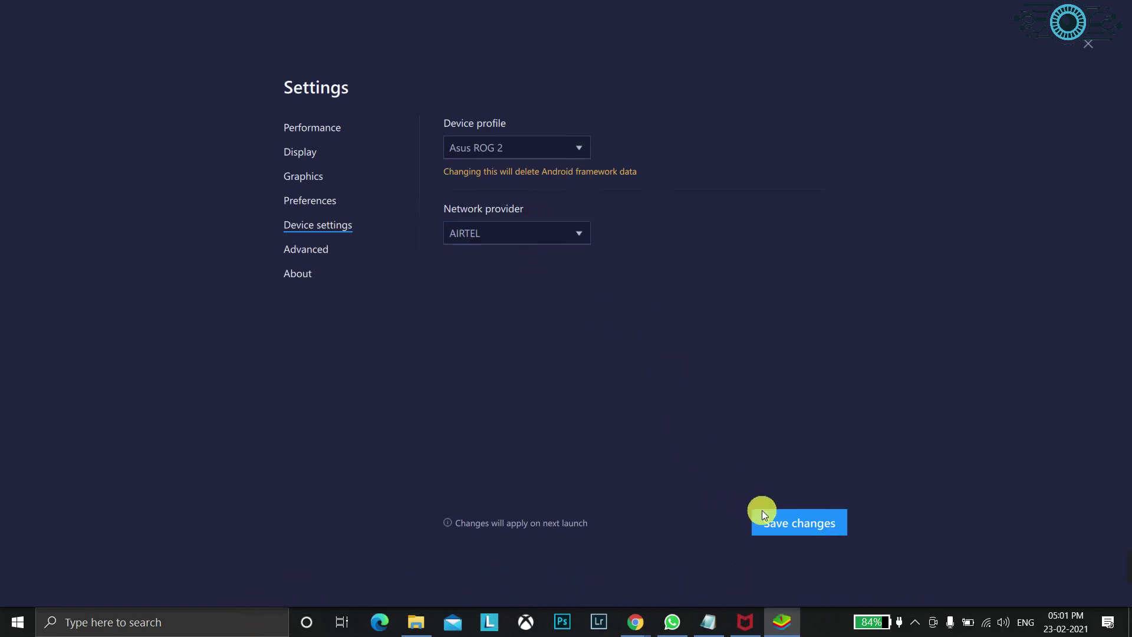
pyautogui.click(802, 526)
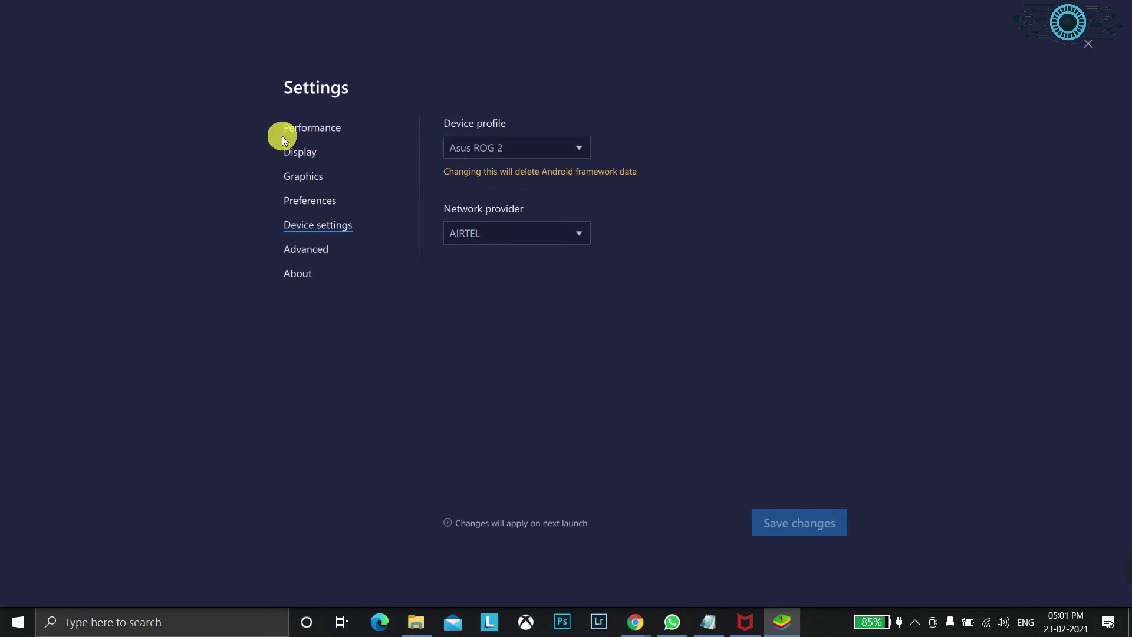
# Check the Advanced settings, and exit BlueStacks.
pyautogui.click(303, 248)
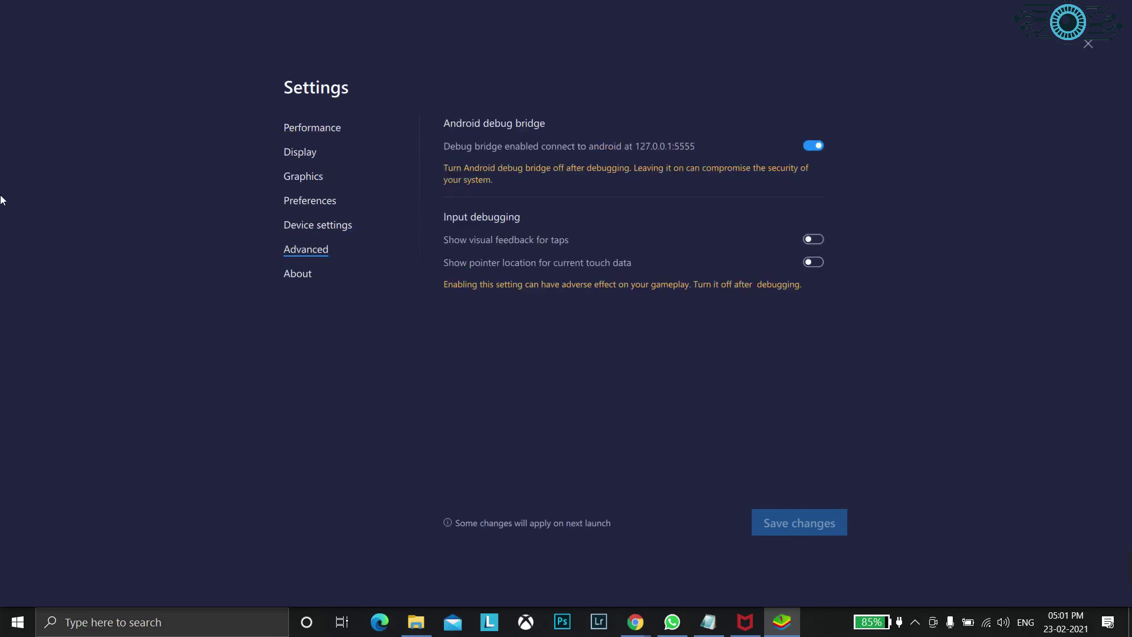
pyautogui.click(1090, 46)
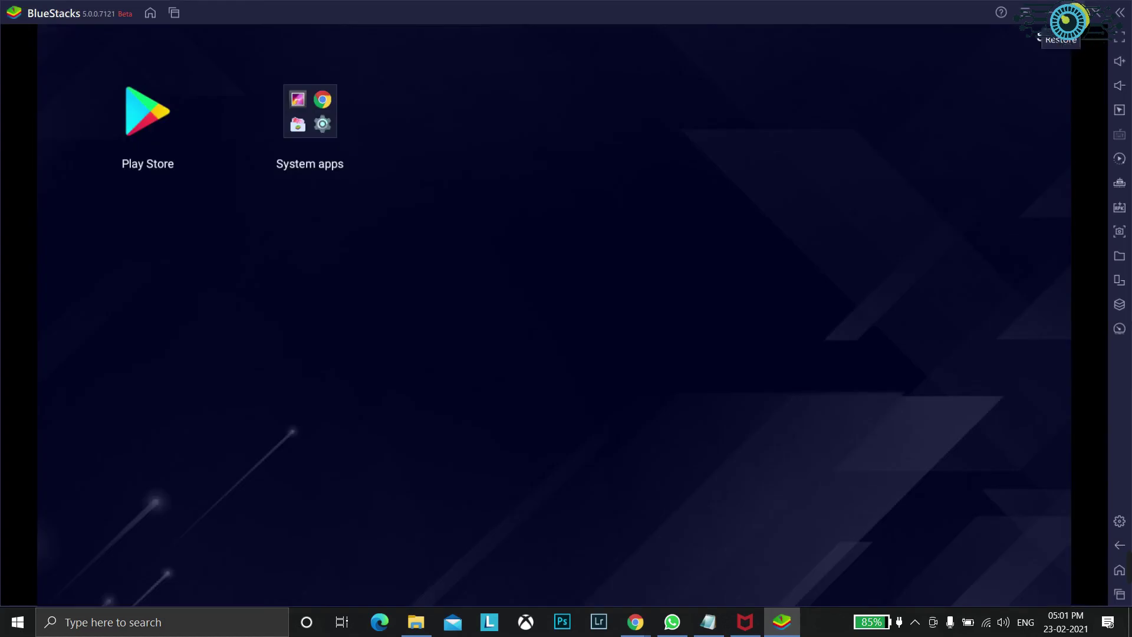
pyautogui.click(1102, 12)
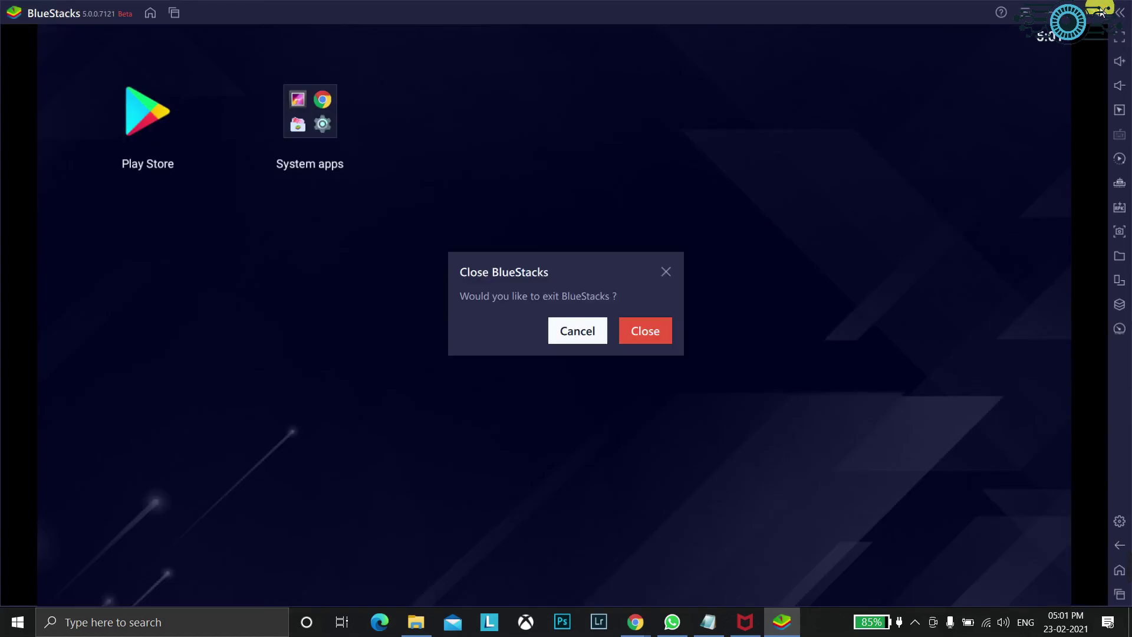
pyautogui.click(628, 324)
# View the BlueStacks multi-instance manager from its desktop shortcut and close it.
pyautogui.click(151, 372)
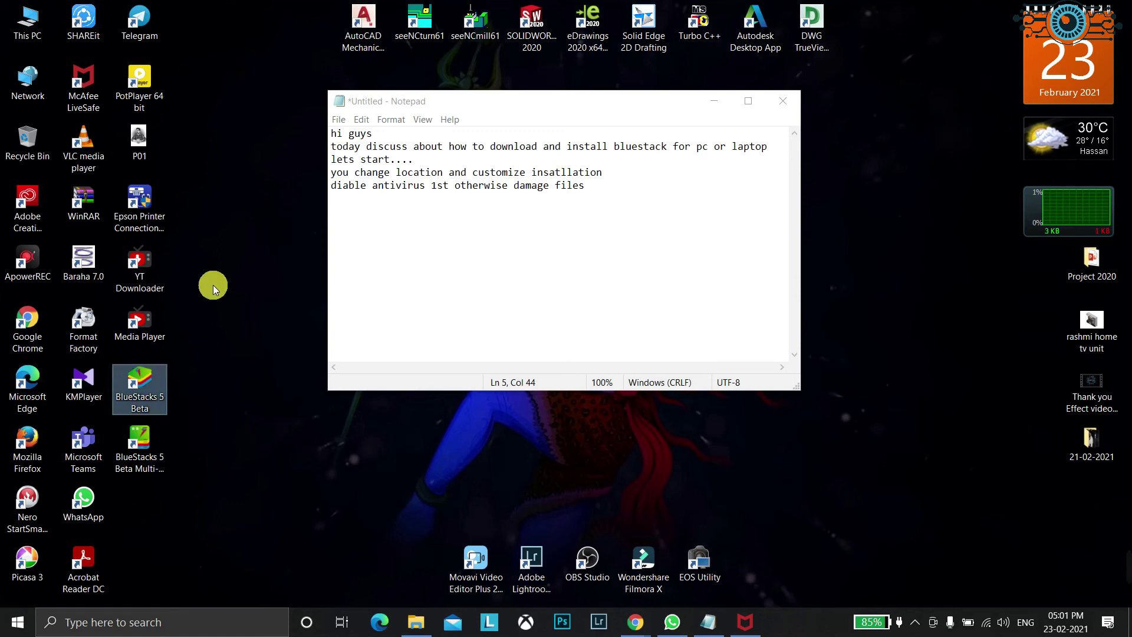
pyautogui.doubleClick(125, 448)
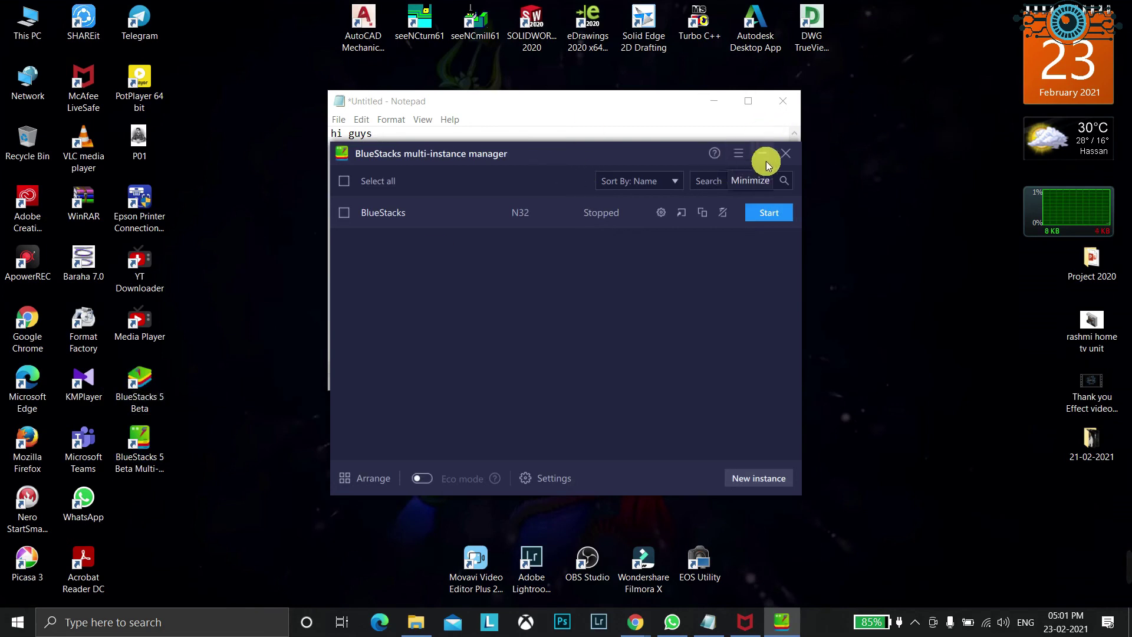
pyautogui.click(785, 154)
# Relaunch BlueStacks 5 Beta in a maximized window and open the Settings app from the System apps folder.
pyautogui.doubleClick(160, 380)
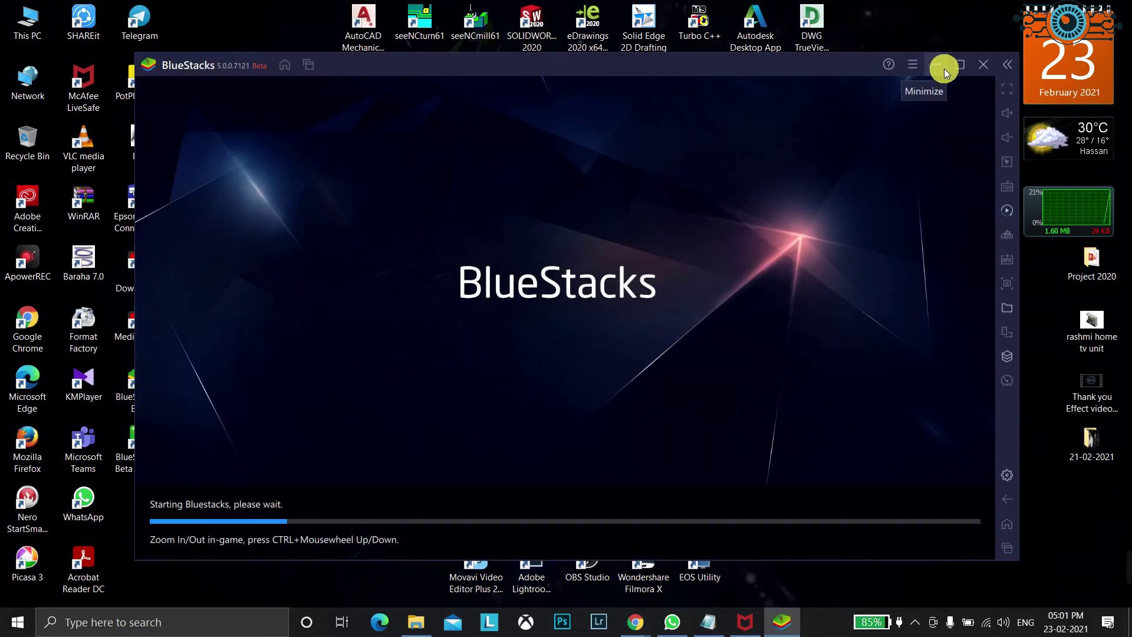
pyautogui.click(959, 64)
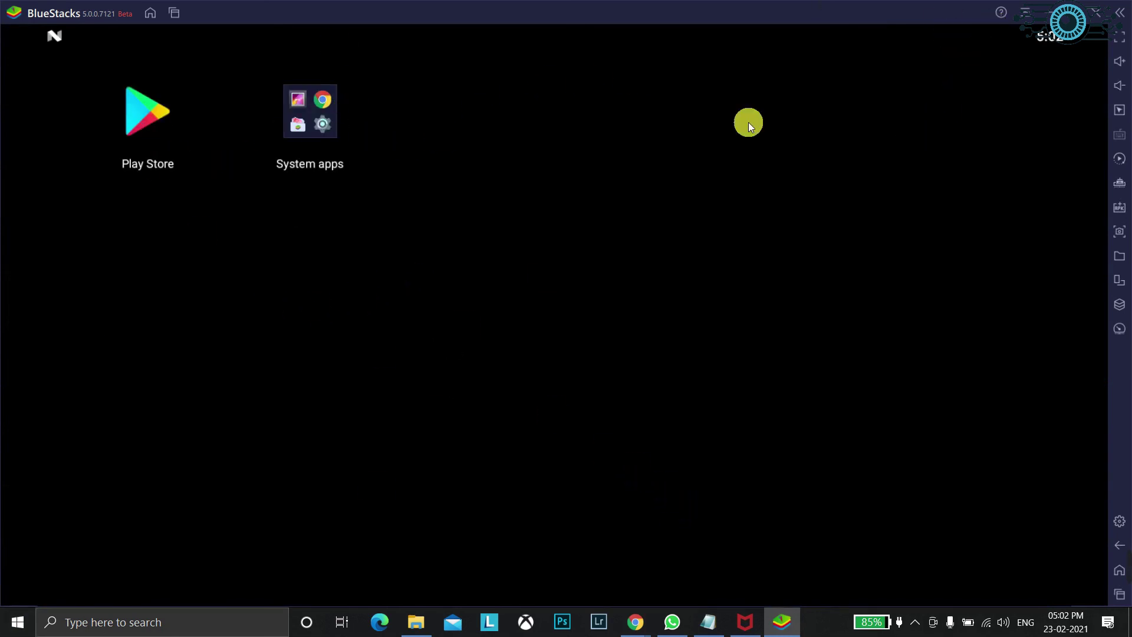
pyautogui.click(310, 123)
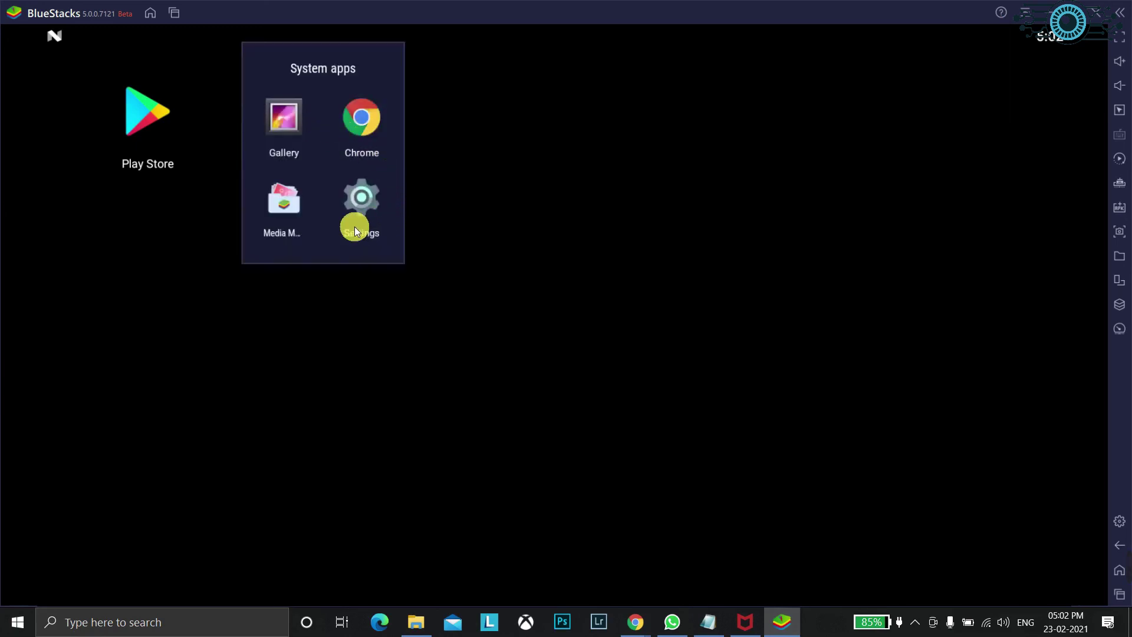
pyautogui.click(361, 202)
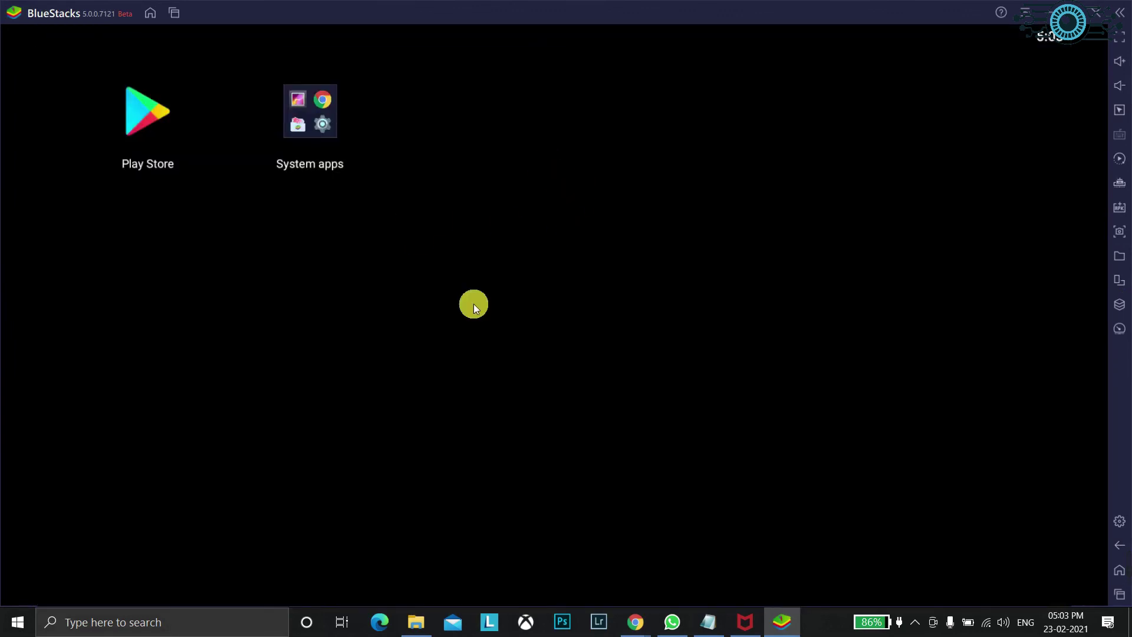
# Minimize BlueStacks to return to the Notepad note and add the line "use tempory google account and instal apps and enjoy" at its end.
pyautogui.click(1049, 13)
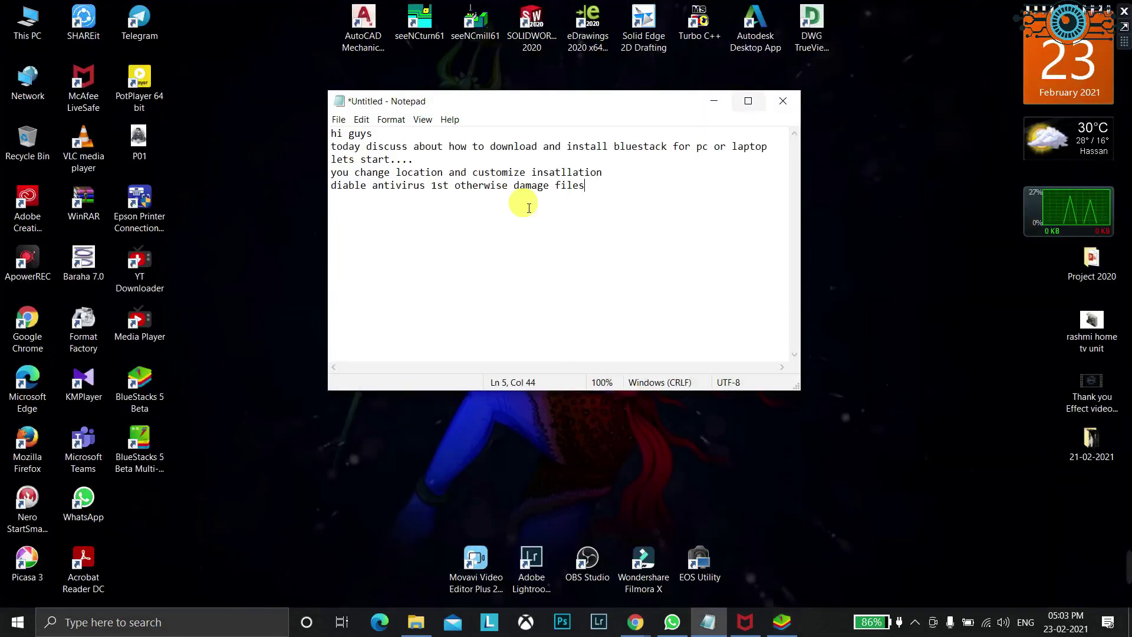
pyautogui.press('Return')
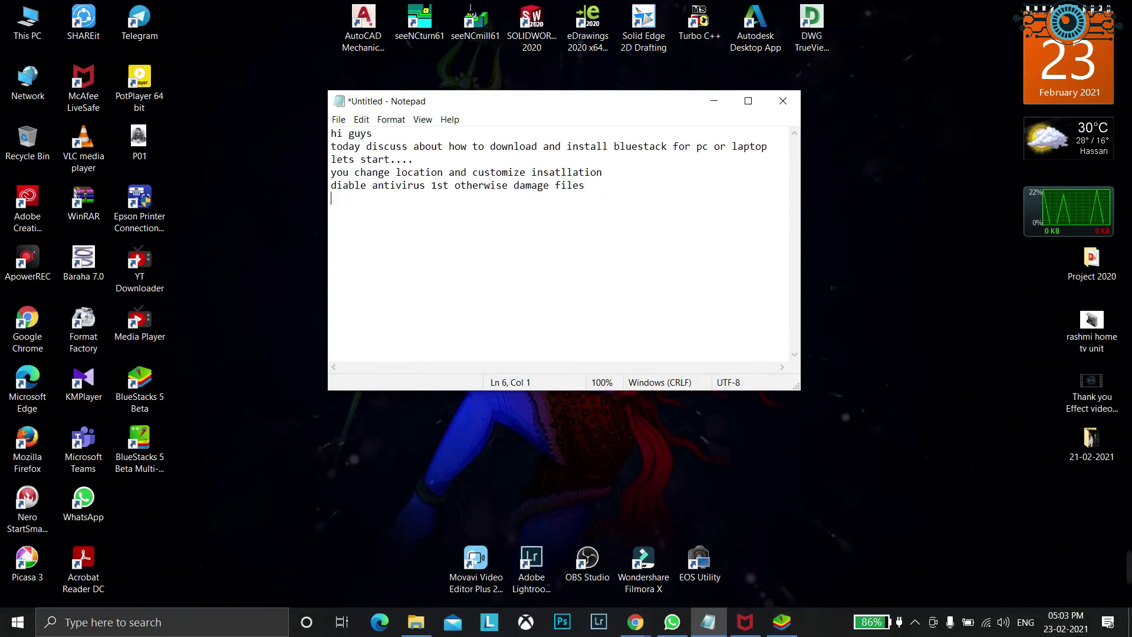
pyautogui.write('use tempor')
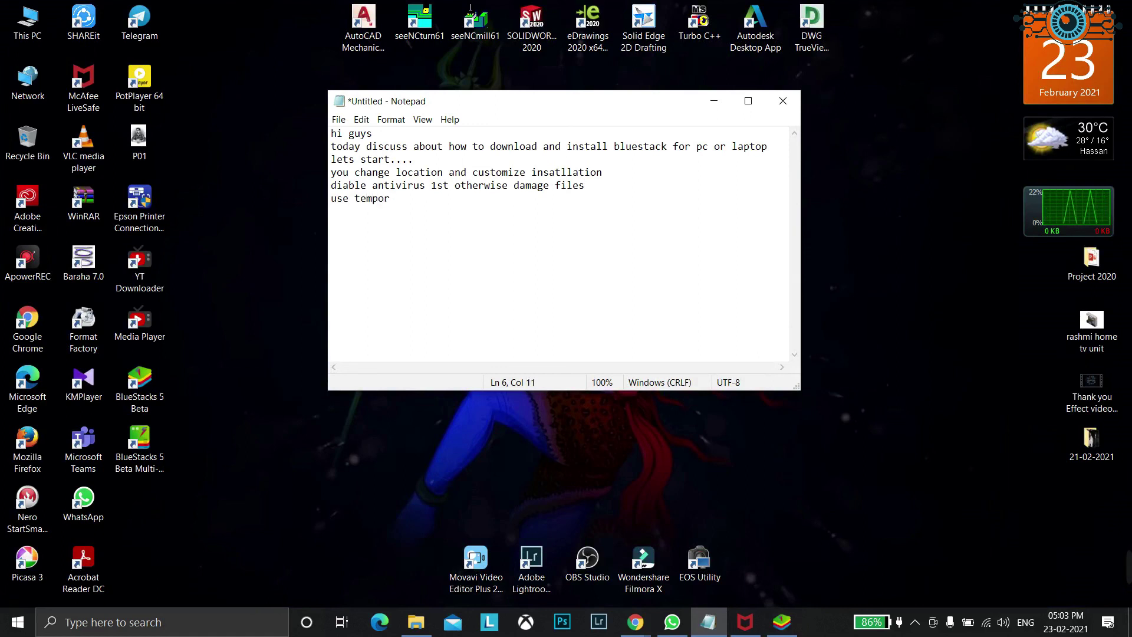
pyautogui.write('y ')
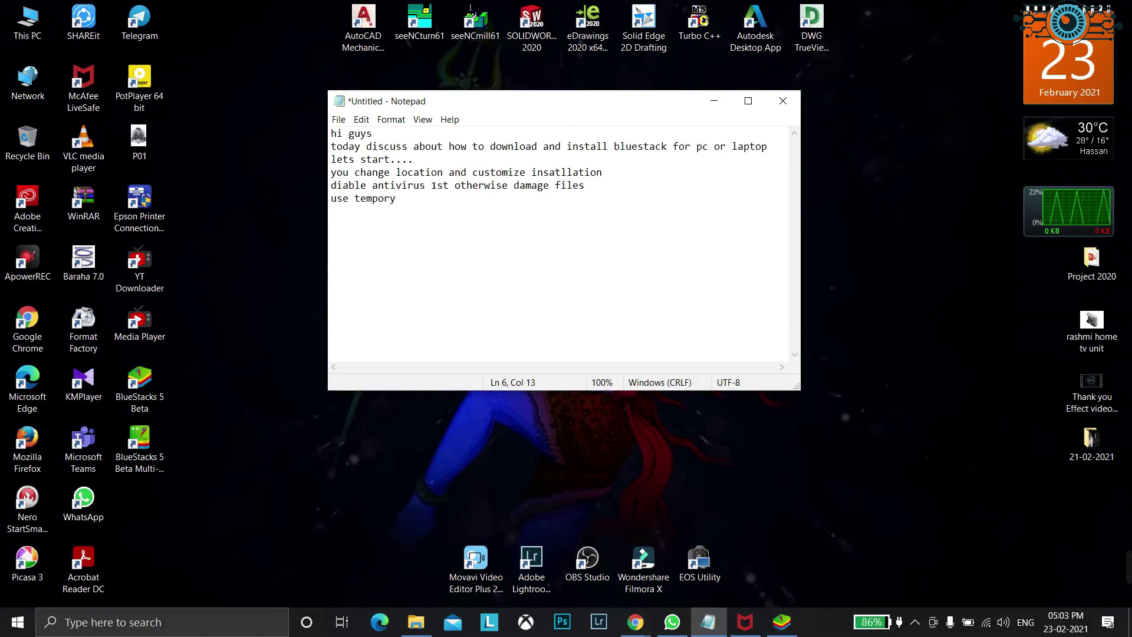
pyautogui.write('google a')
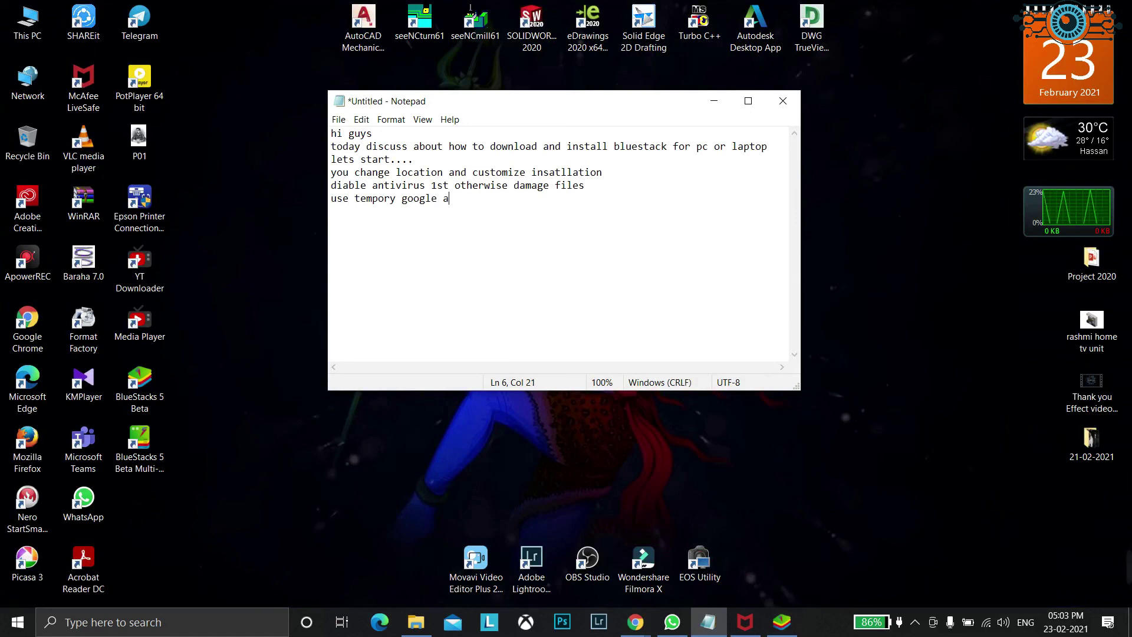
pyautogui.write('cc')
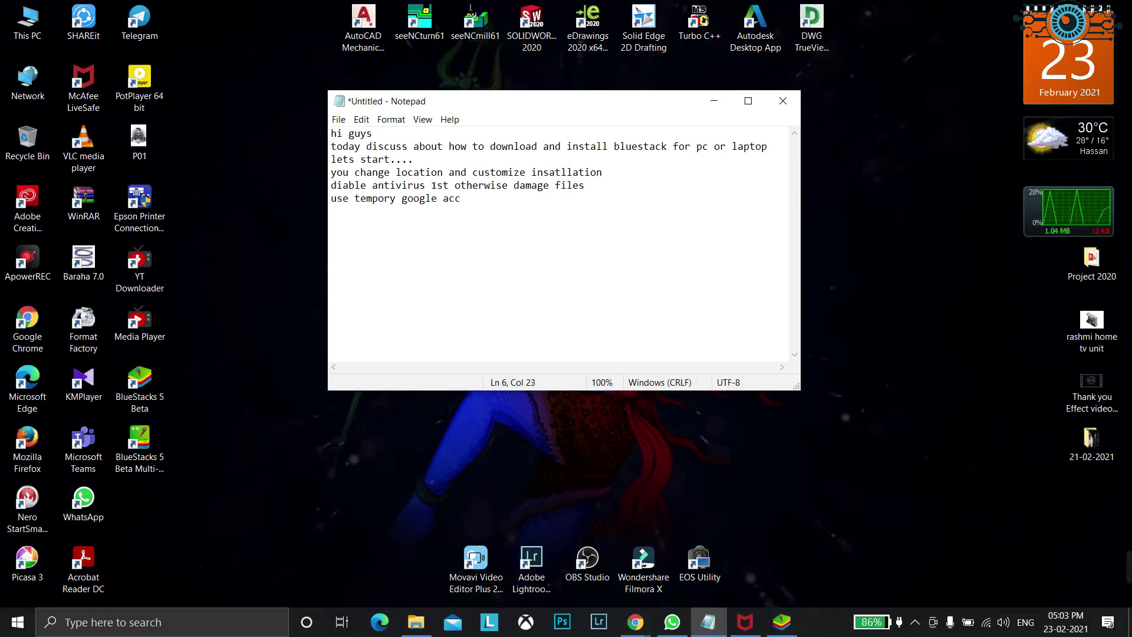
pyautogui.write('ount and ')
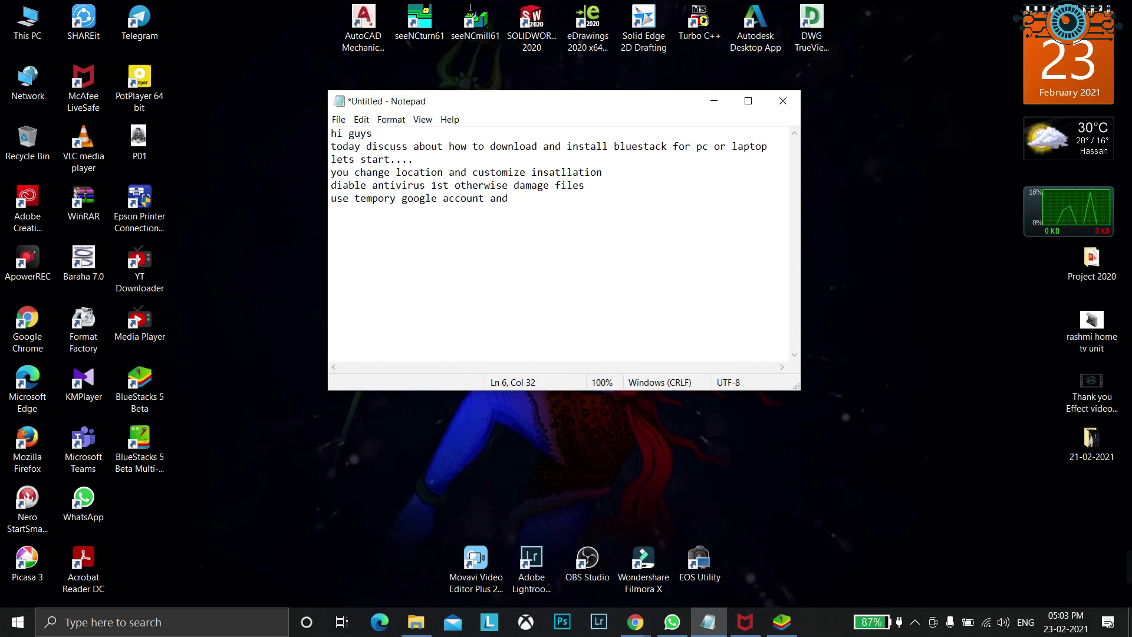
pyautogui.write('instal')
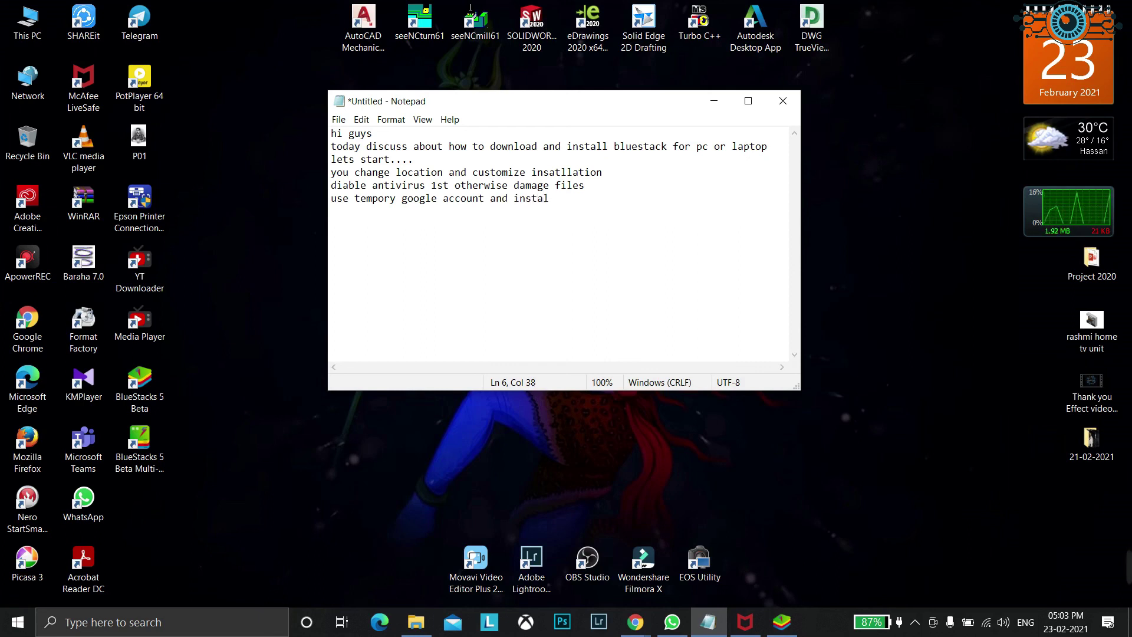
pyautogui.write(' ap')
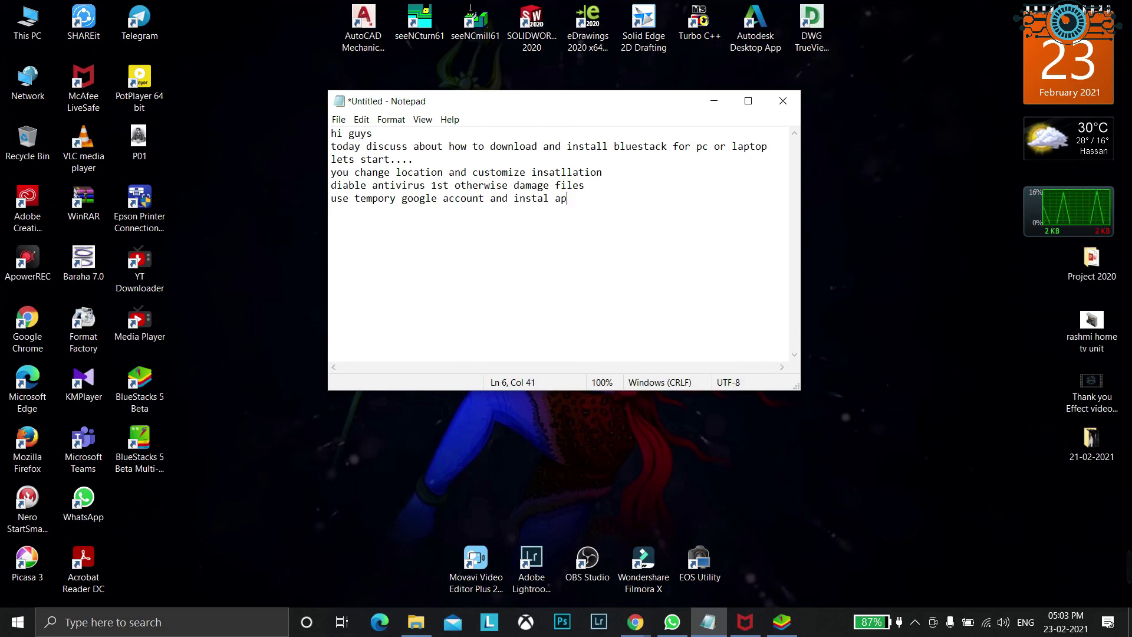
pyautogui.write('ps an')
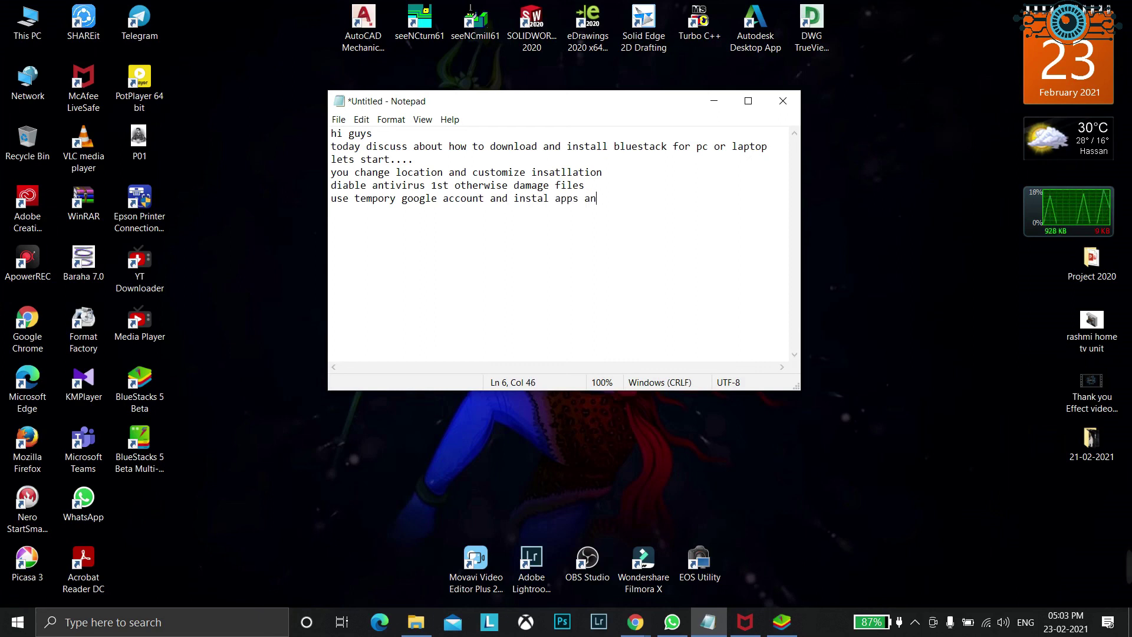
pyautogui.write('d ejo')
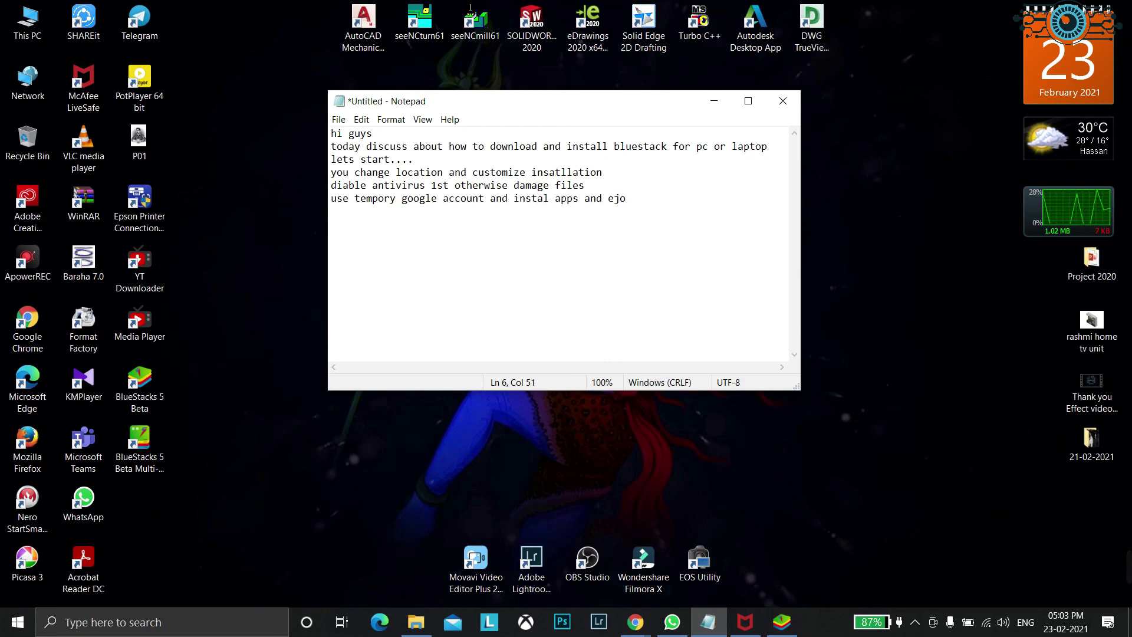
pyautogui.write('y')
pyautogui.press('Left')
pyautogui.write('n')
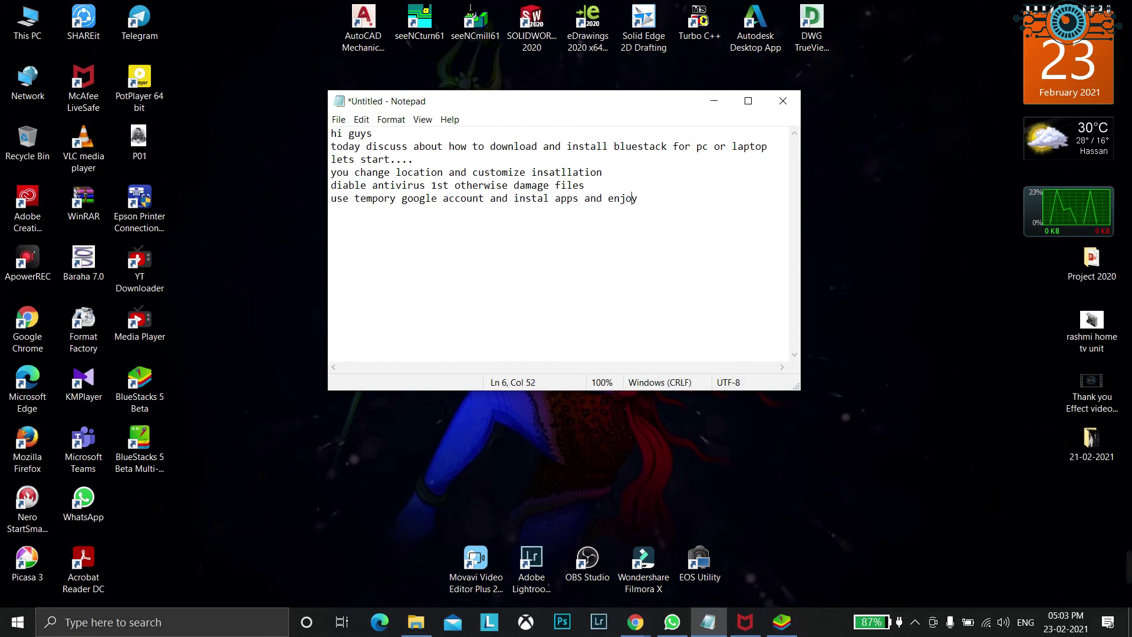
# Add two closing lines to the note: "thank you for watching and hit on bell icon do subcribe" and "once again thank you".
pyautogui.press('End')
pyautogui.press('Return')
pyautogui.write('thank y')
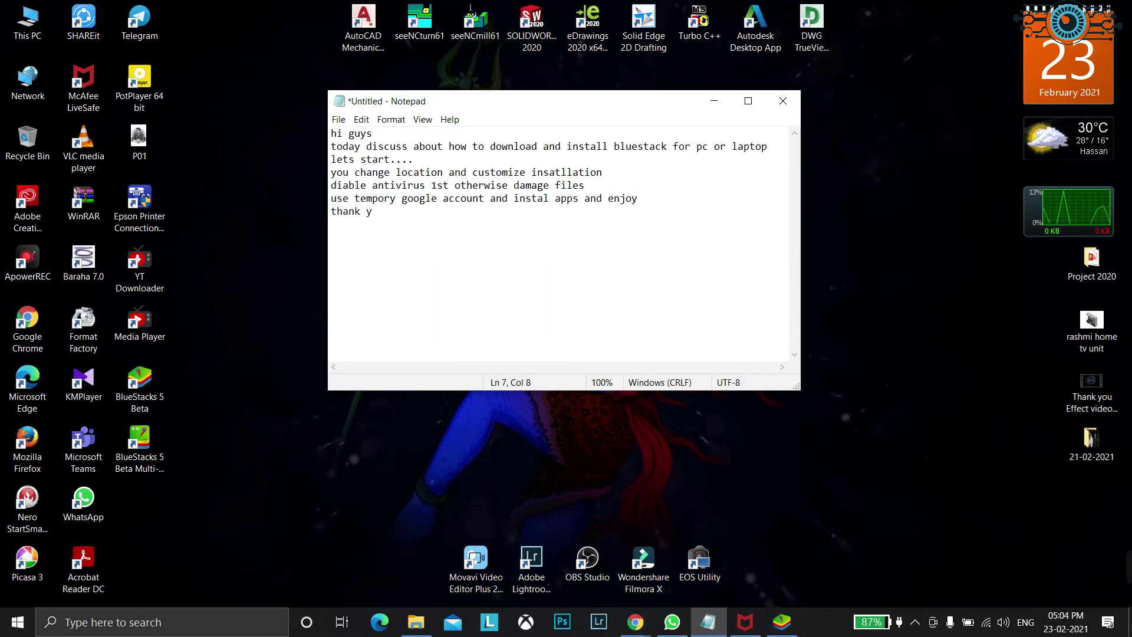
pyautogui.write('p')
pyautogui.write('ou fo')
pyautogui.write('r w')
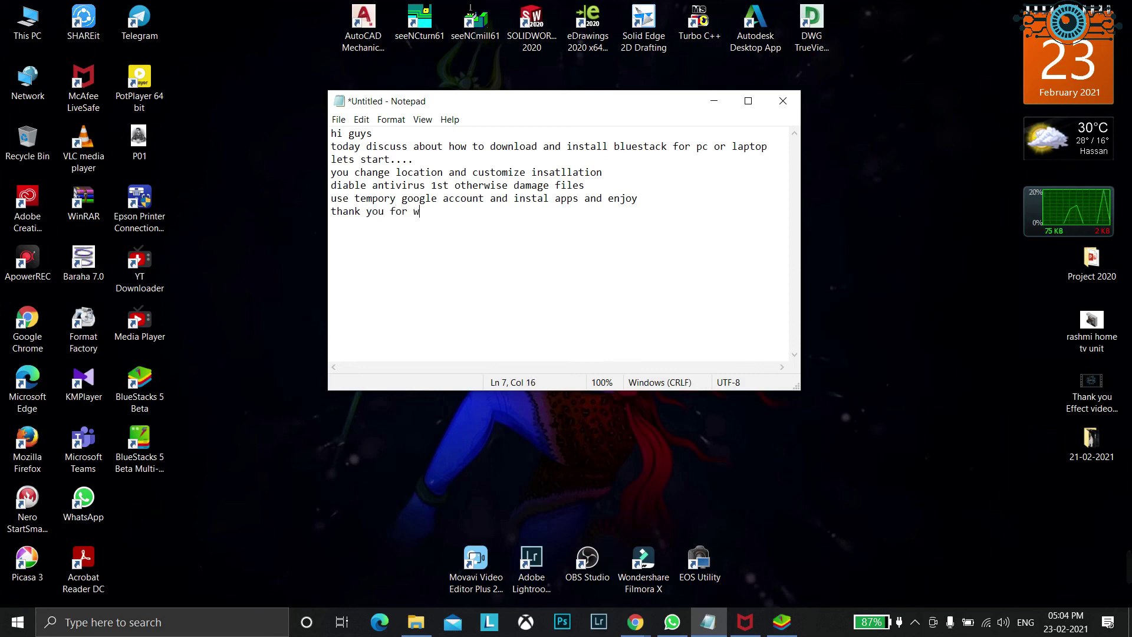
pyautogui.write('atchin')
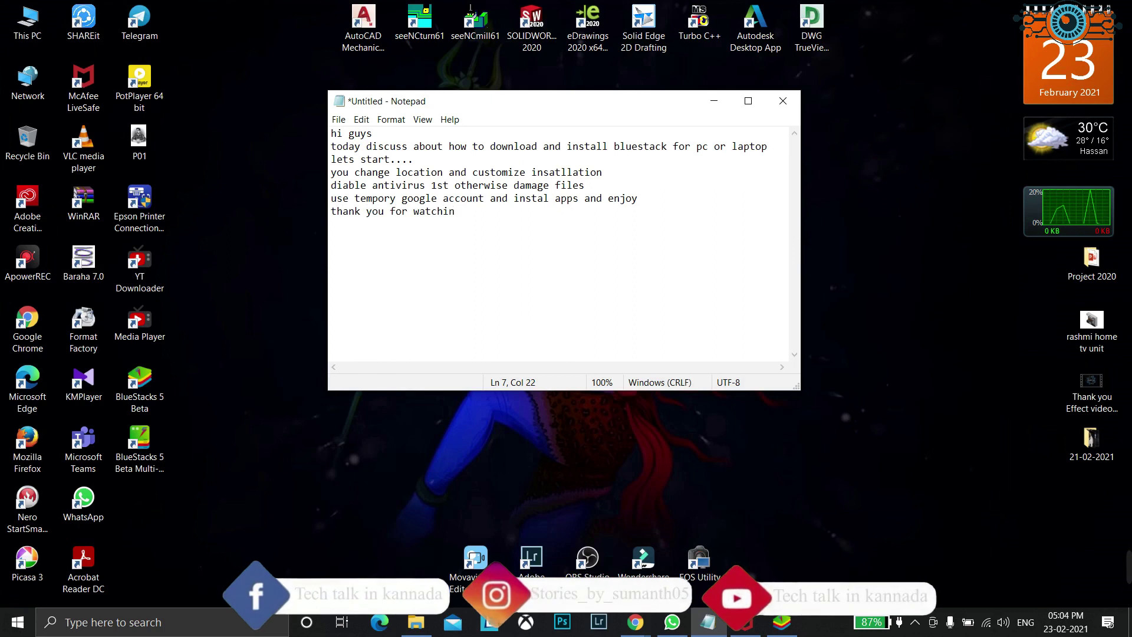
pyautogui.write('g and')
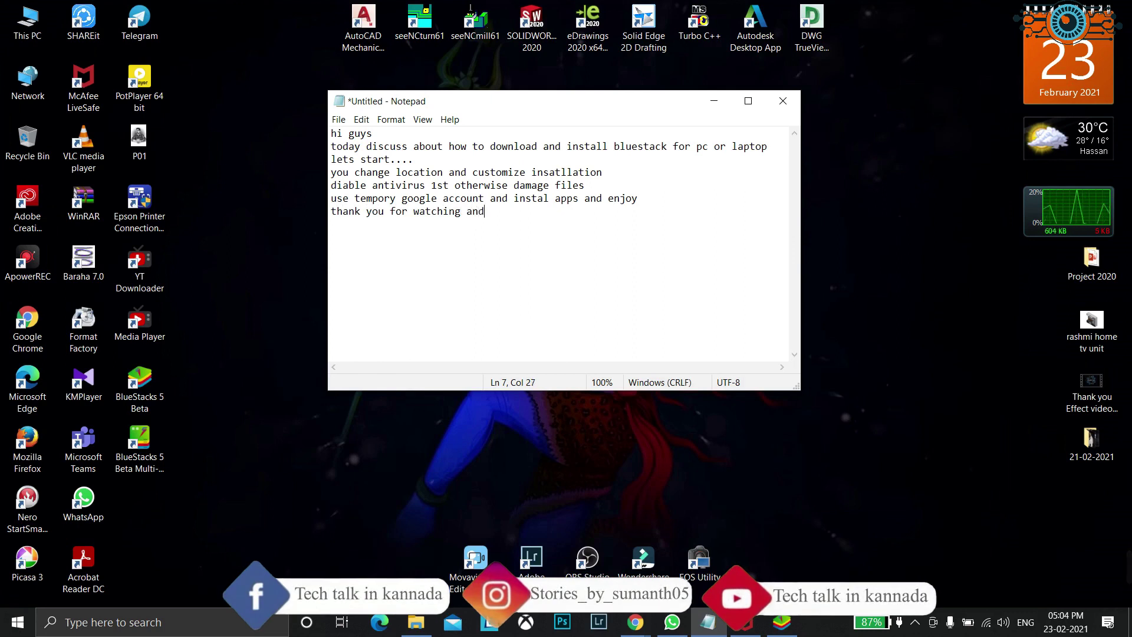
pyautogui.write(' hit on')
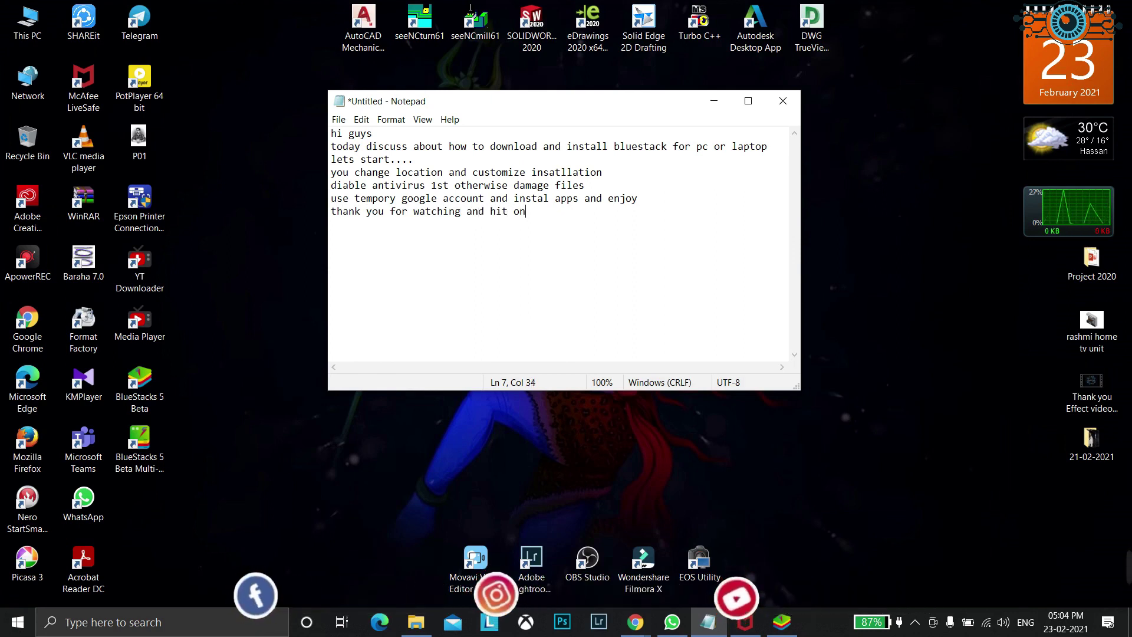
pyautogui.write(' bell icon')
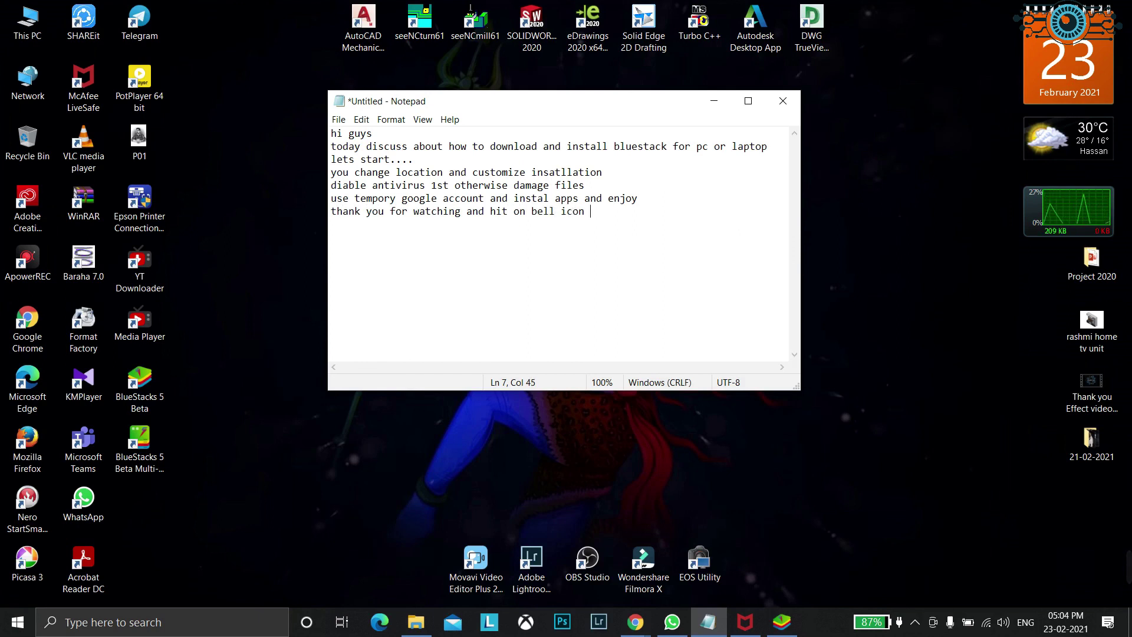
pyautogui.write('do sub')
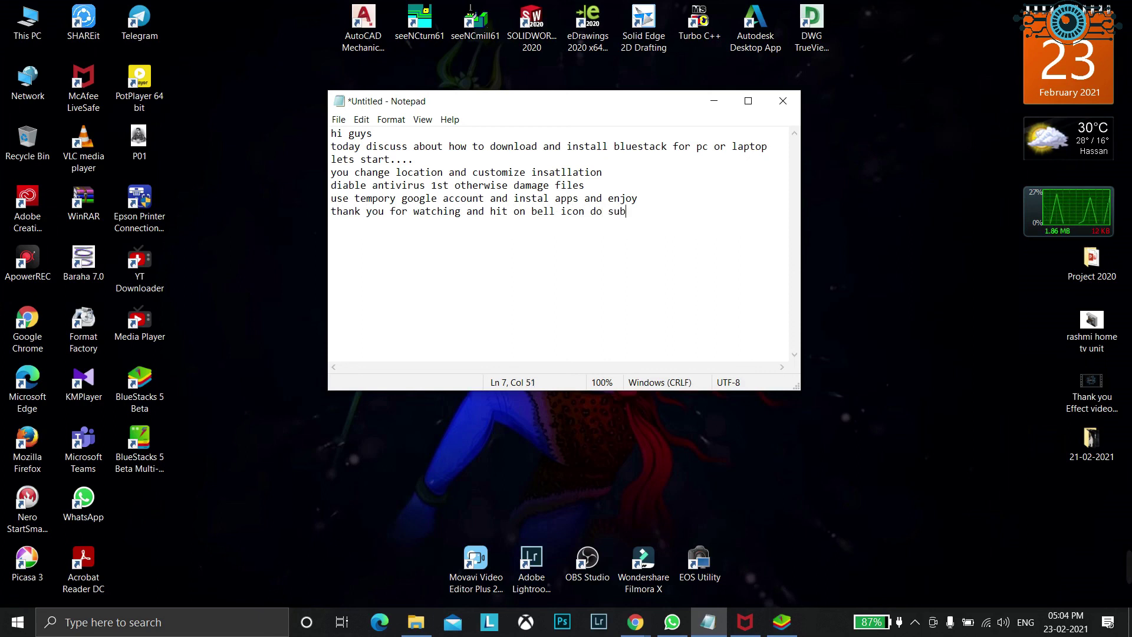
pyautogui.write('cribe once a')
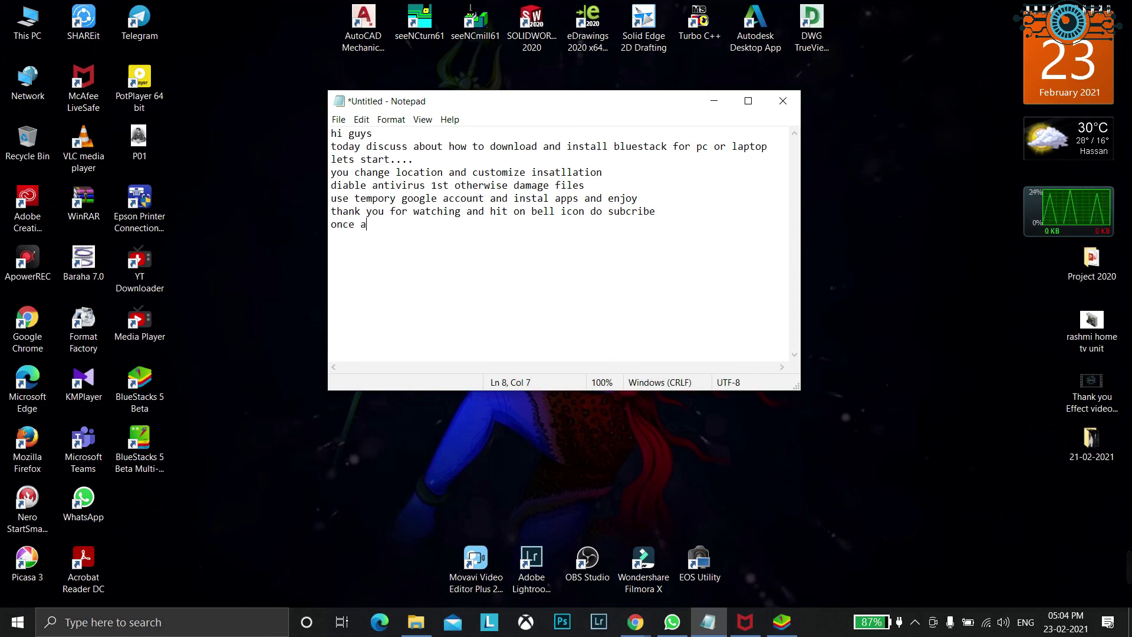
pyautogui.write('gain ')
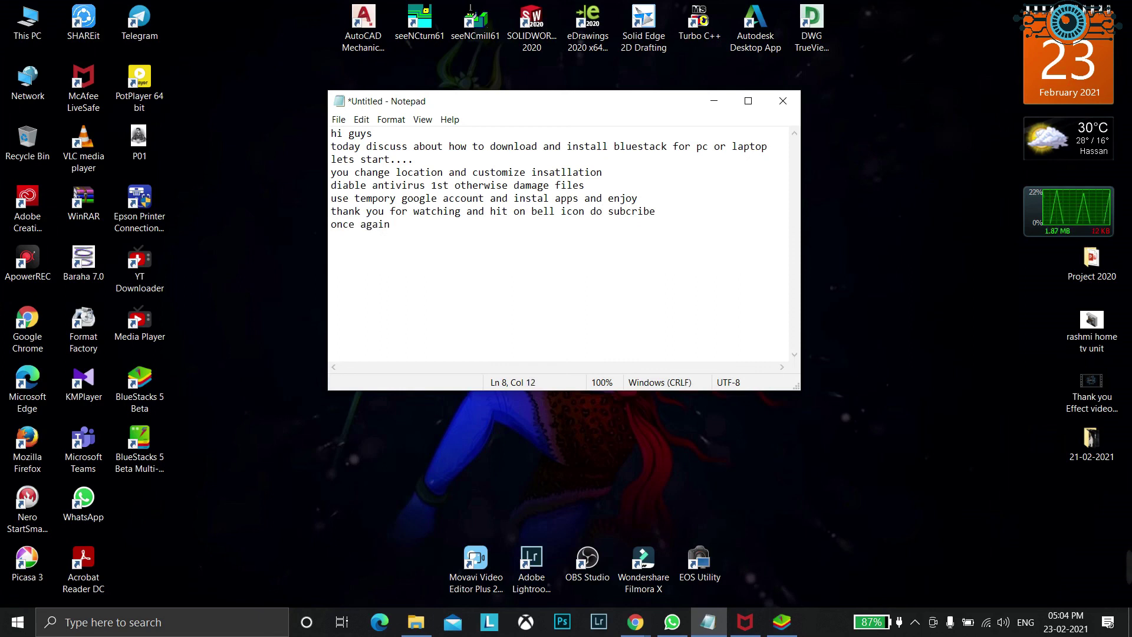
pyautogui.write('than')
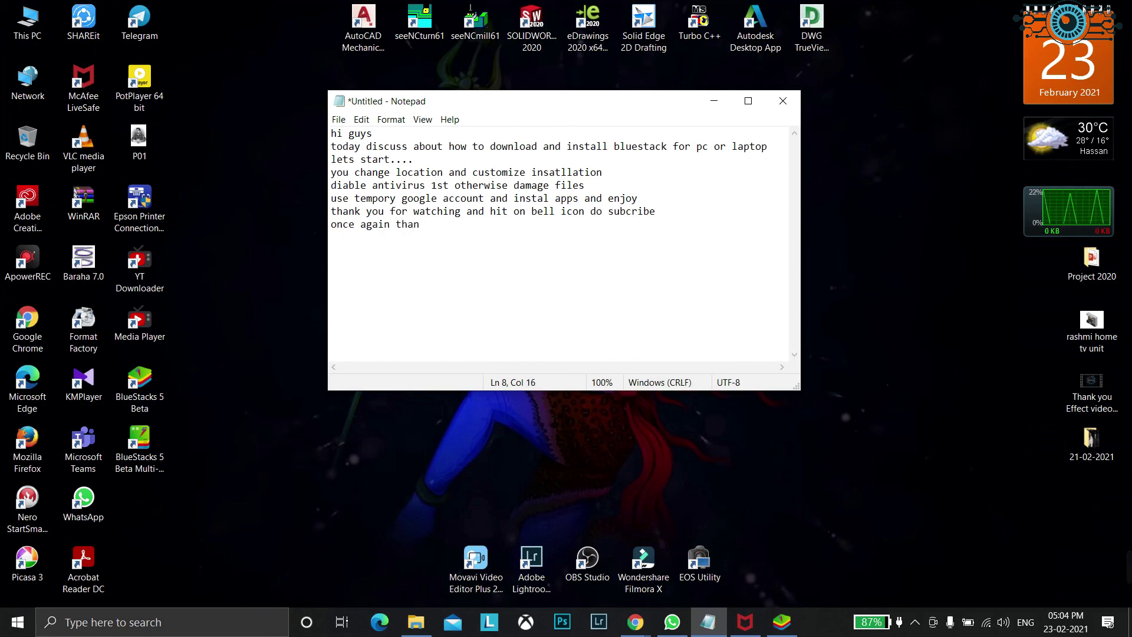
pyautogui.write('k you')
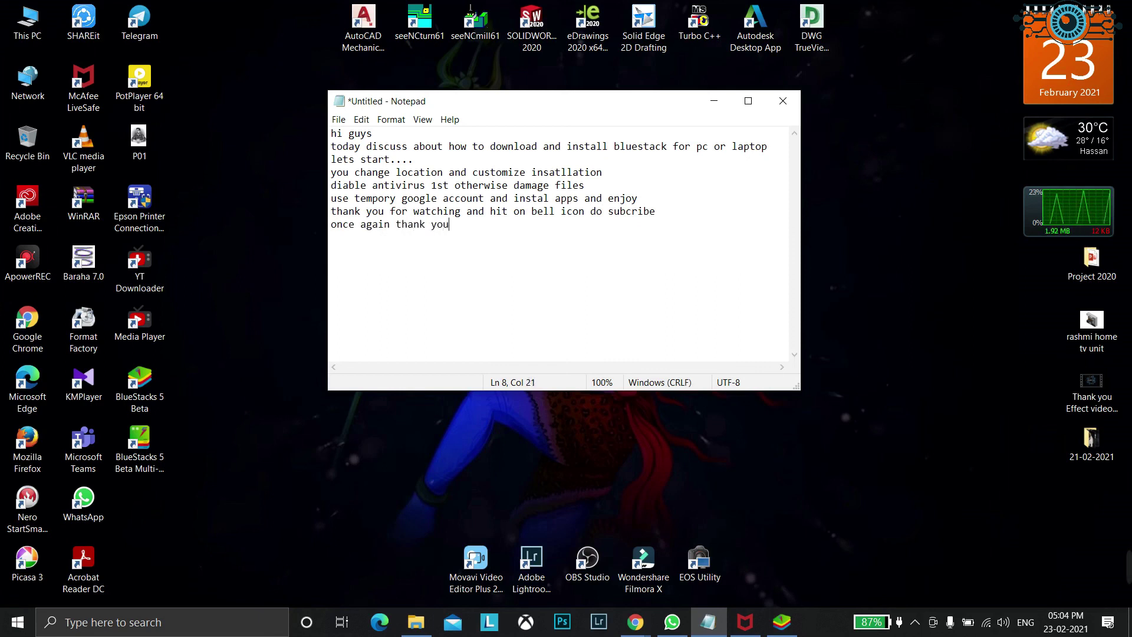